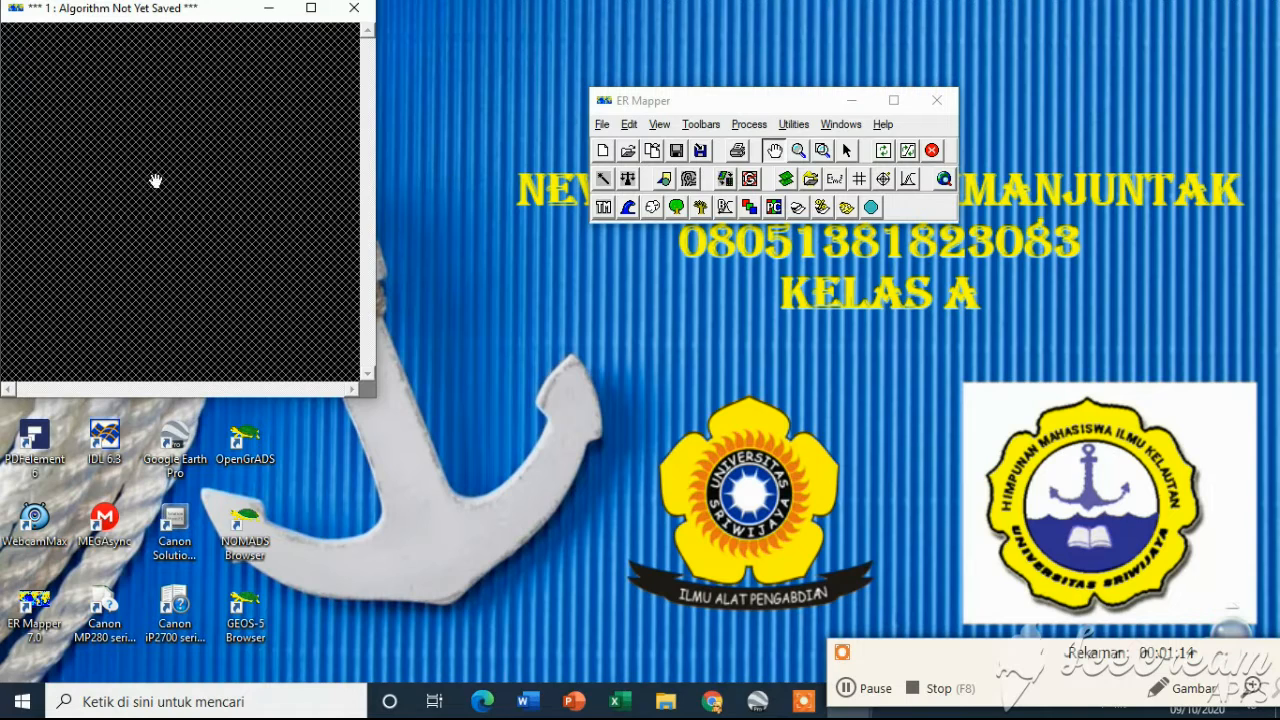
{"action": "left_click", "coordinate": [845, 690]}
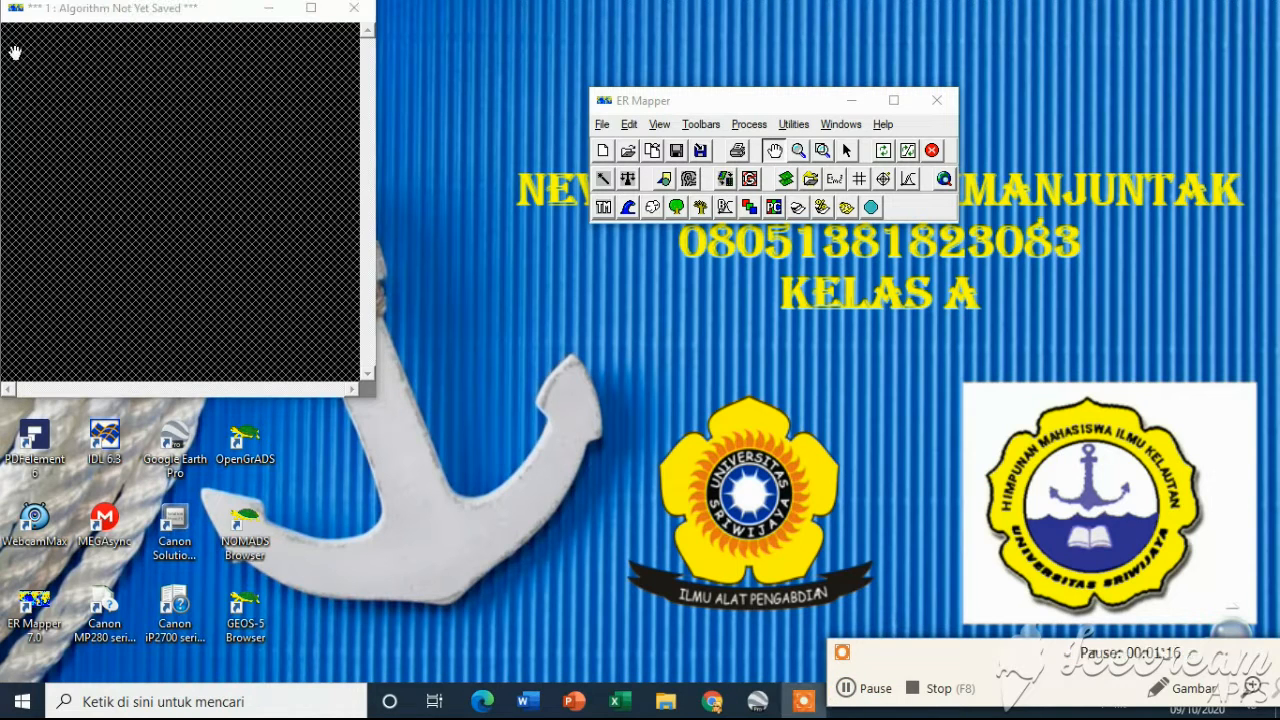
{"action": "right_click", "coordinate": [210, 186]}
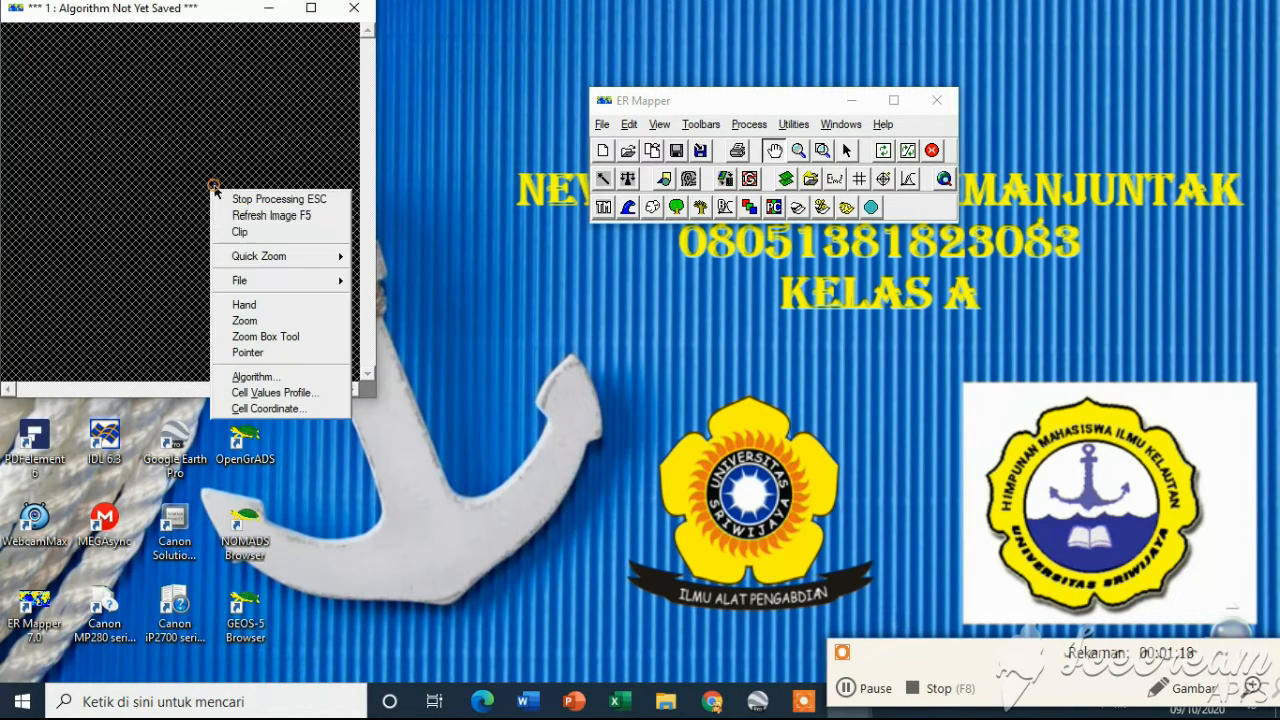
{"action": "mouse_move", "coordinate": [315, 292]}
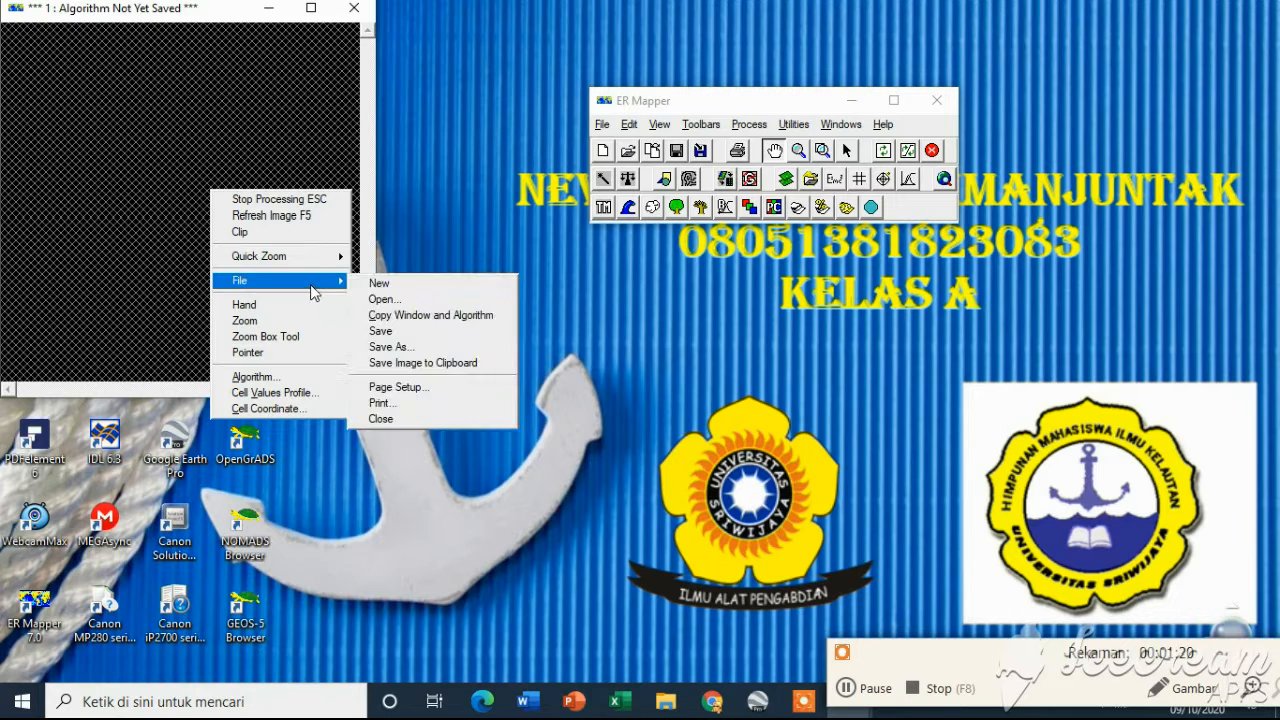
{"action": "left_click", "coordinate": [380, 284]}
{"action": "left_click", "coordinate": [360, 10]}
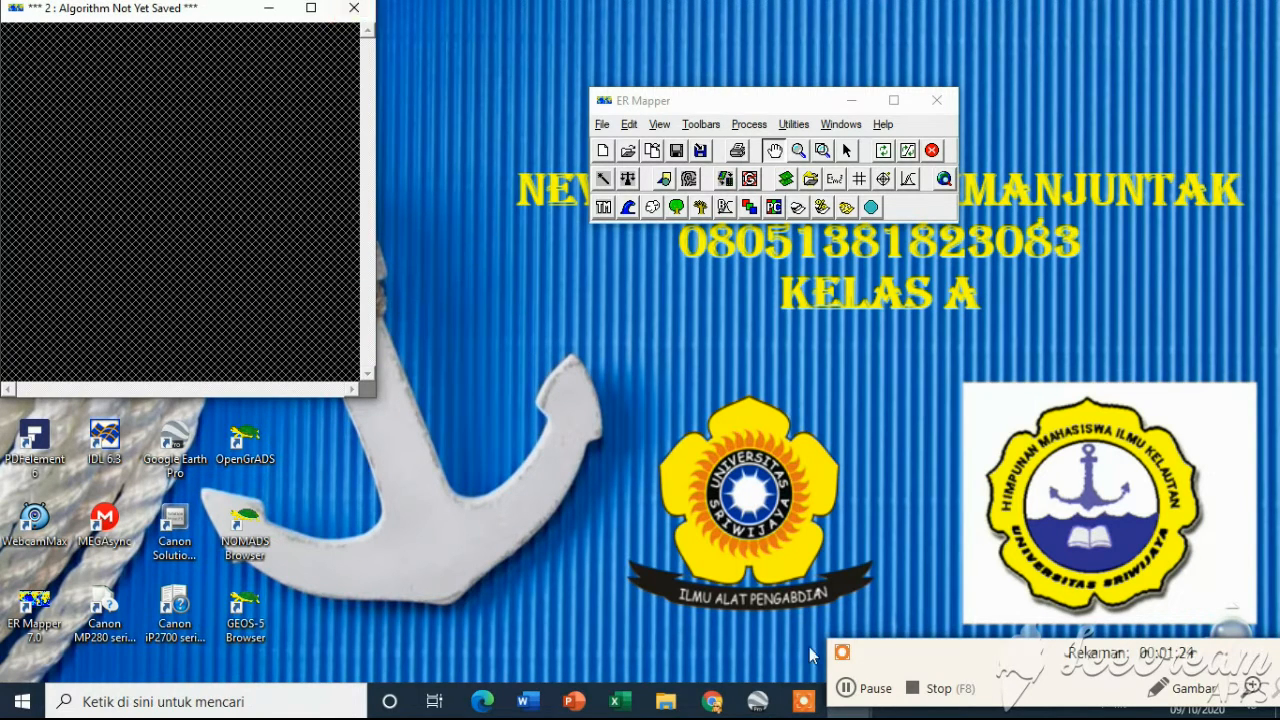
Open the Landsat 8 file LC08_L1TP_126059_20190211_20190222_01_T1_B1.TIF from the 'data landsat 8 praktikum bersama indraja' folder on drive D
{"action": "left_click", "coordinate": [846, 688]}
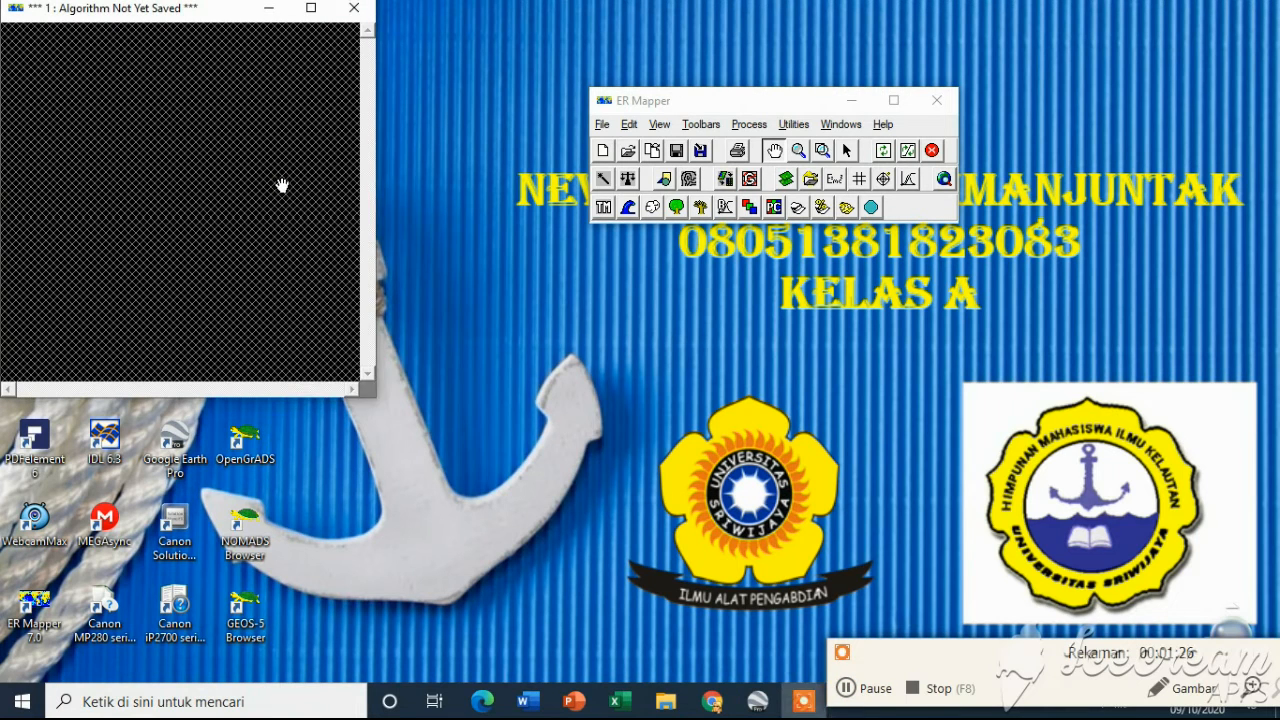
{"action": "right_click", "coordinate": [283, 186]}
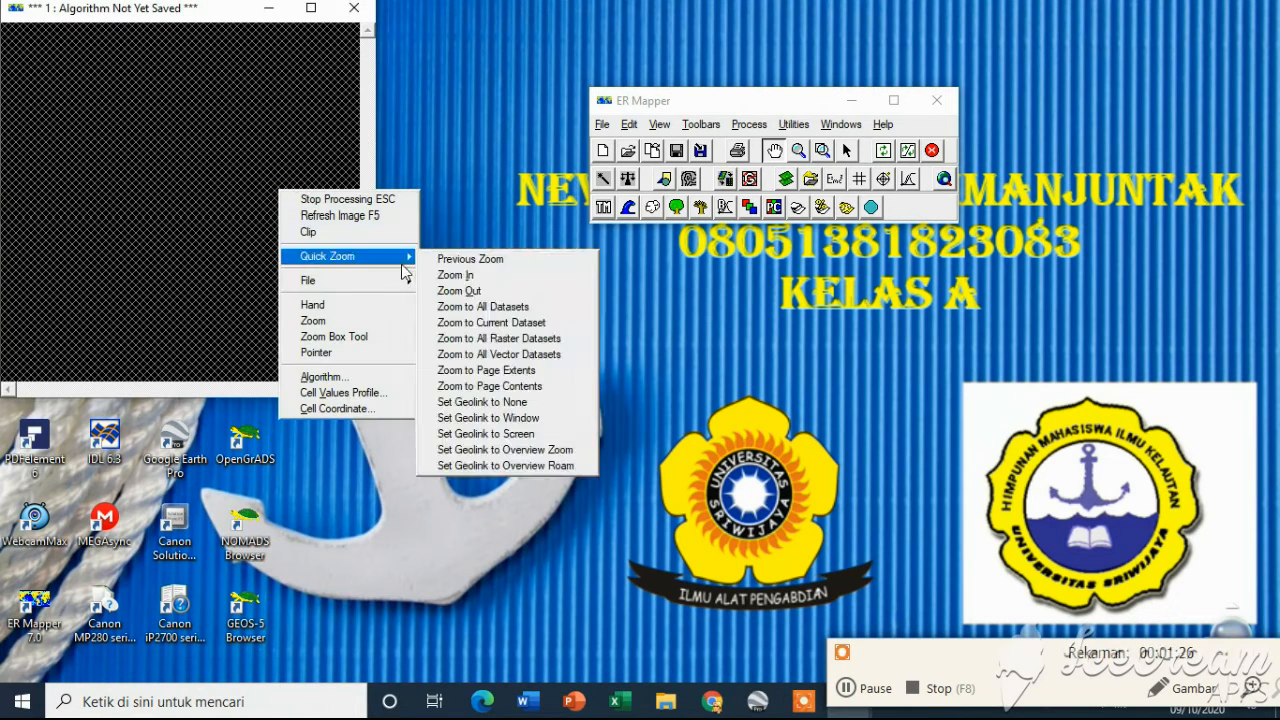
{"action": "mouse_move", "coordinate": [408, 283]}
{"action": "left_click", "coordinate": [455, 298]}
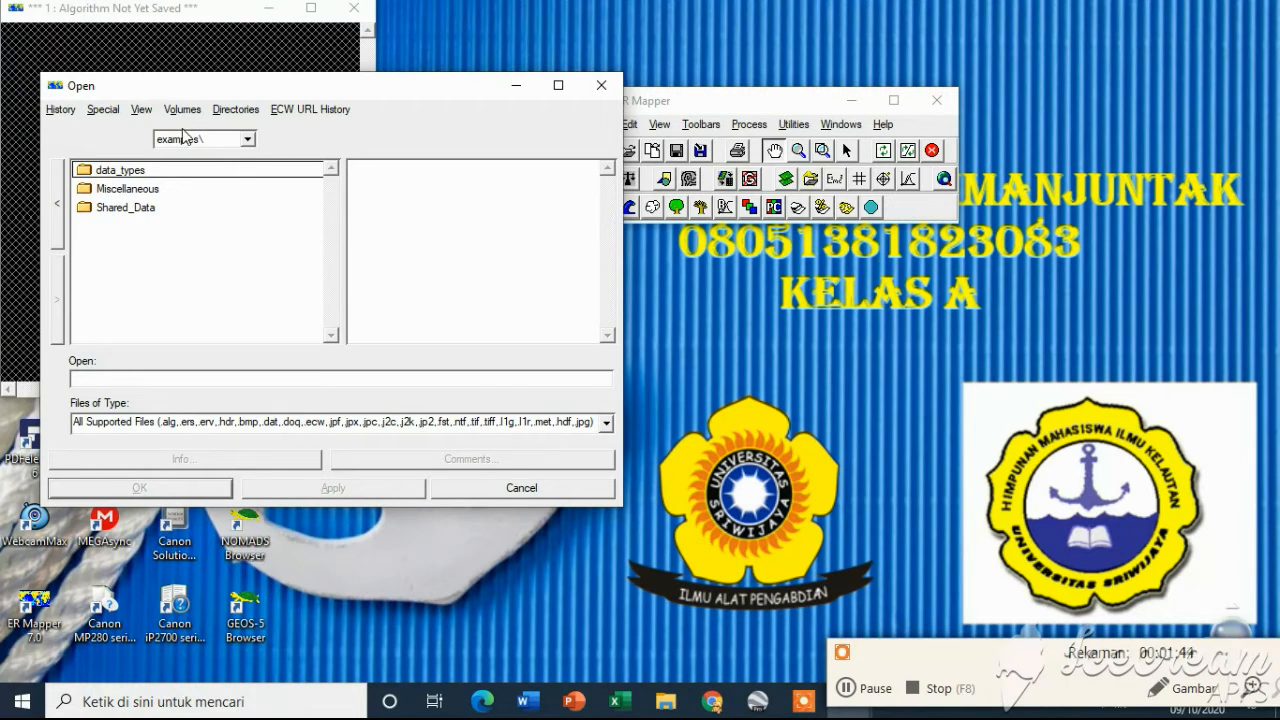
{"action": "left_click", "coordinate": [246, 139]}
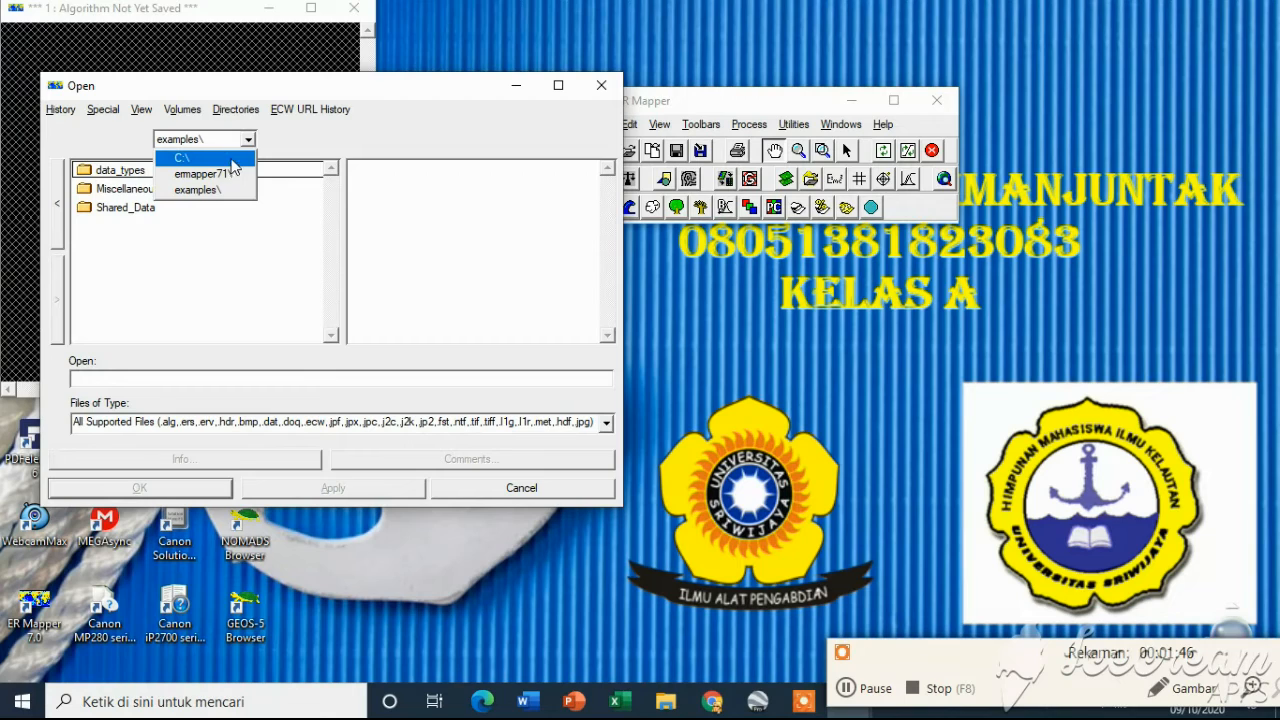
{"action": "left_click", "coordinate": [230, 160]}
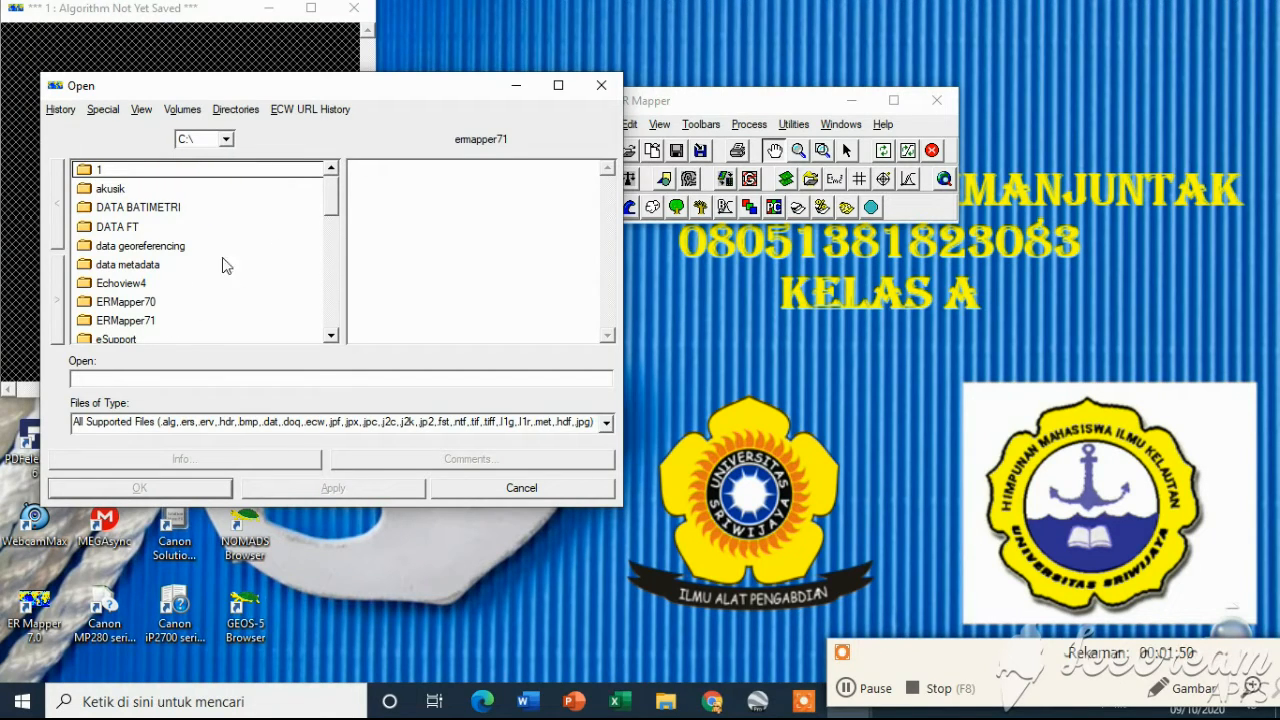
{"action": "left_click_drag", "start_coordinate": [333, 212], "coordinate": [325, 340]}
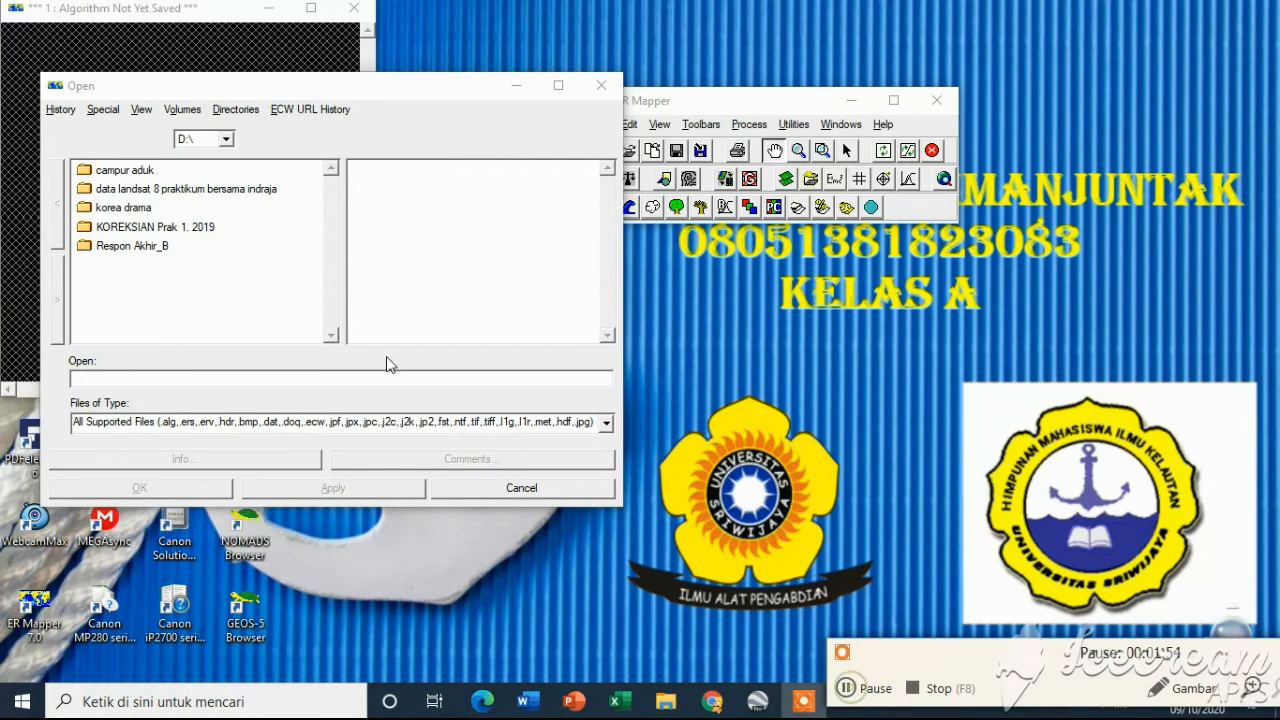
{"action": "left_click", "coordinate": [152, 190]}
{"action": "double_click", "coordinate": [152, 190]}
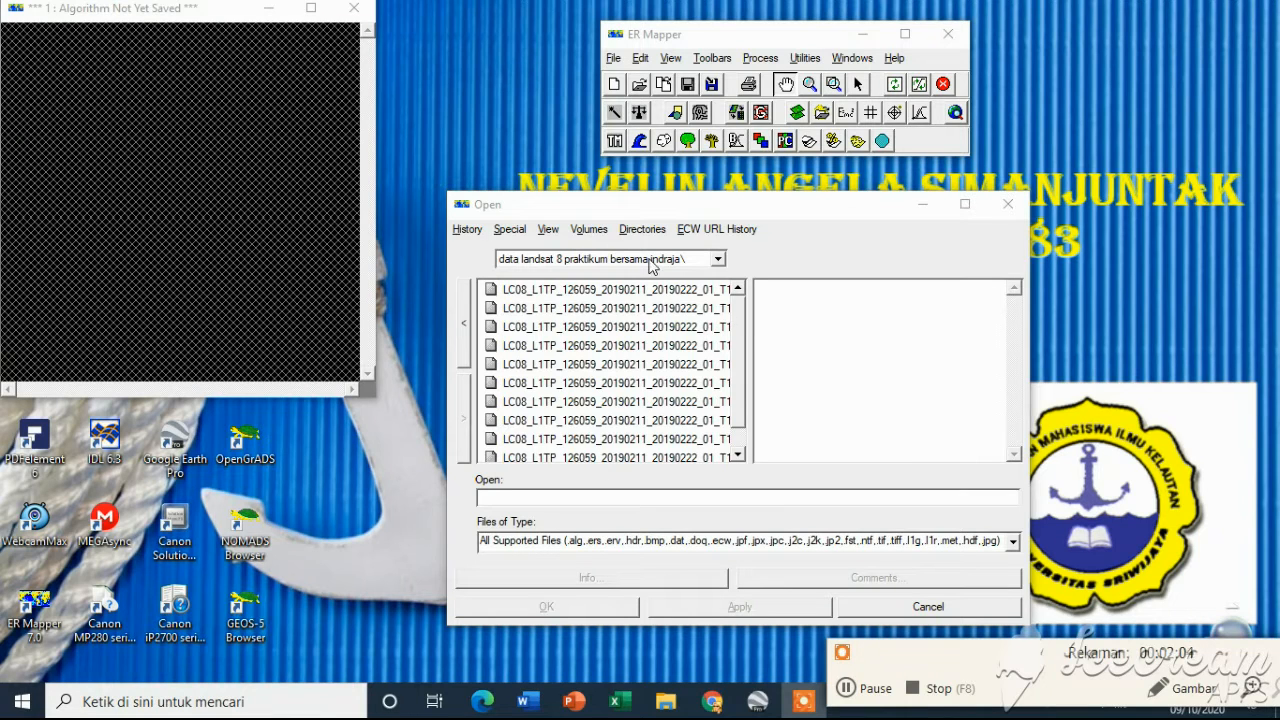
{"action": "left_click", "coordinate": [672, 289]}
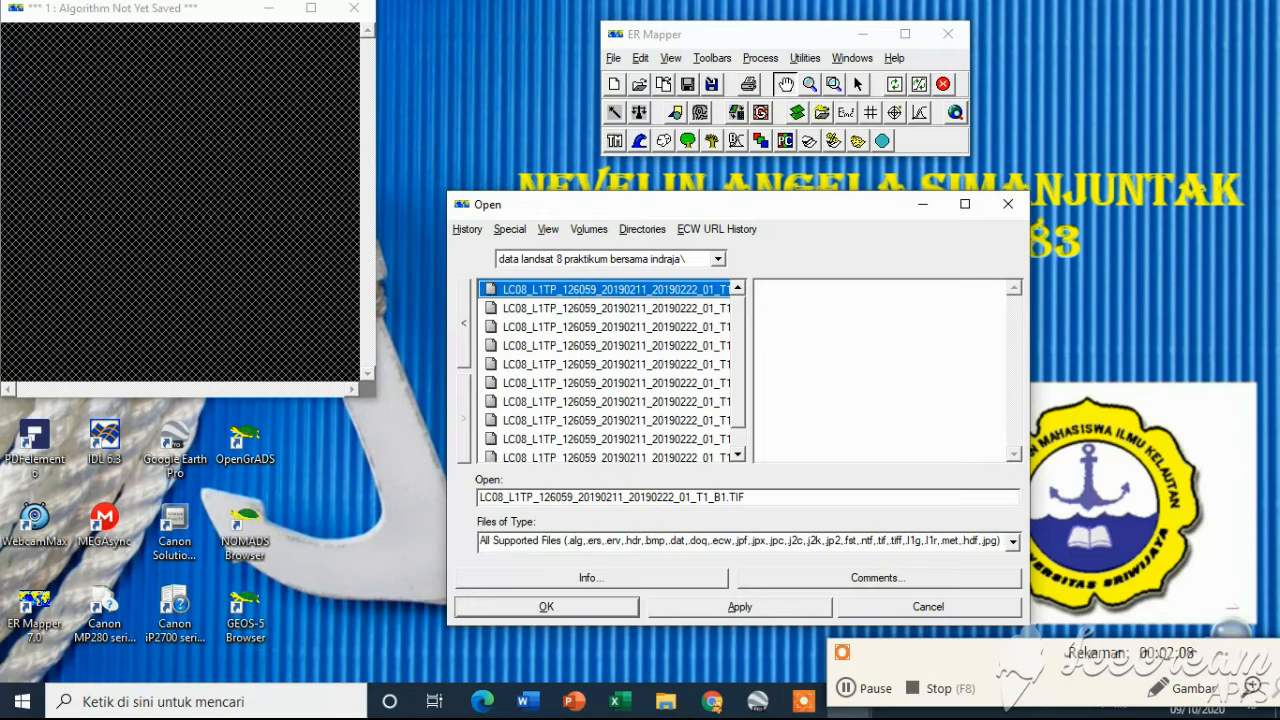
{"action": "left_click", "coordinate": [596, 609]}
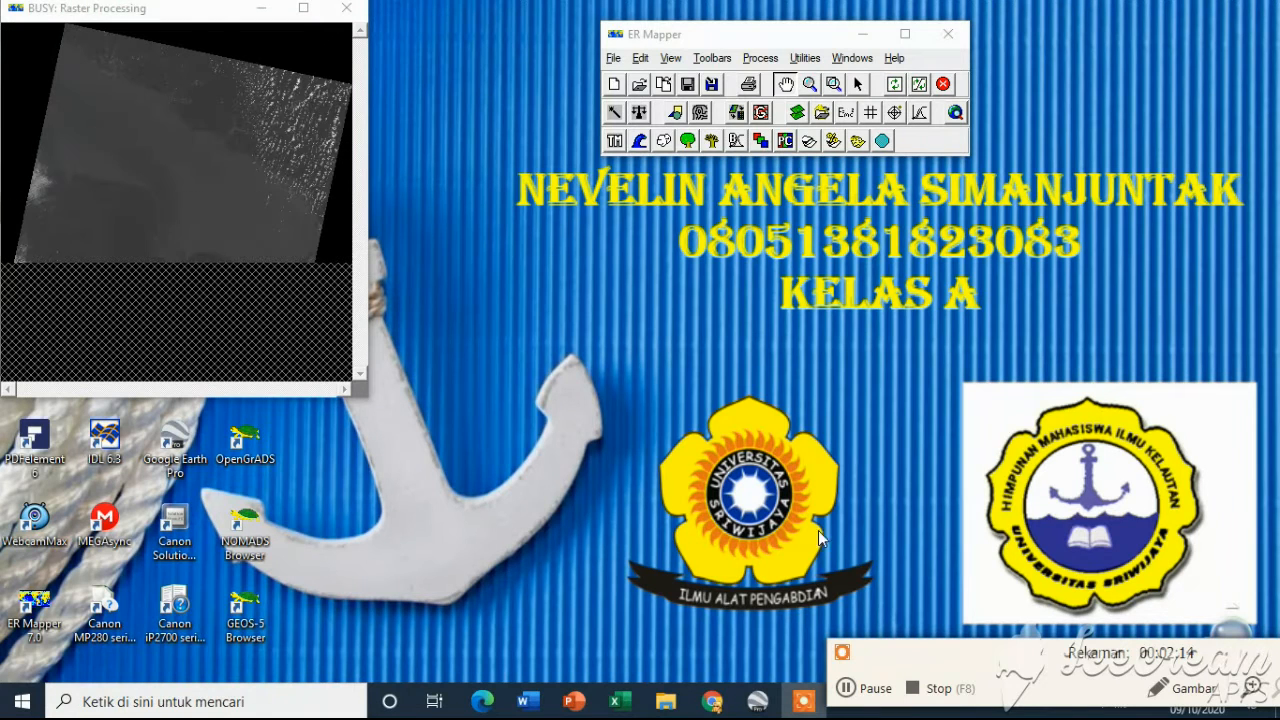
Open the Algorithm window and rename the pseudo layer to band 1
{"action": "left_click_drag", "start_coordinate": [196, 18], "coordinate": [251, 58]}
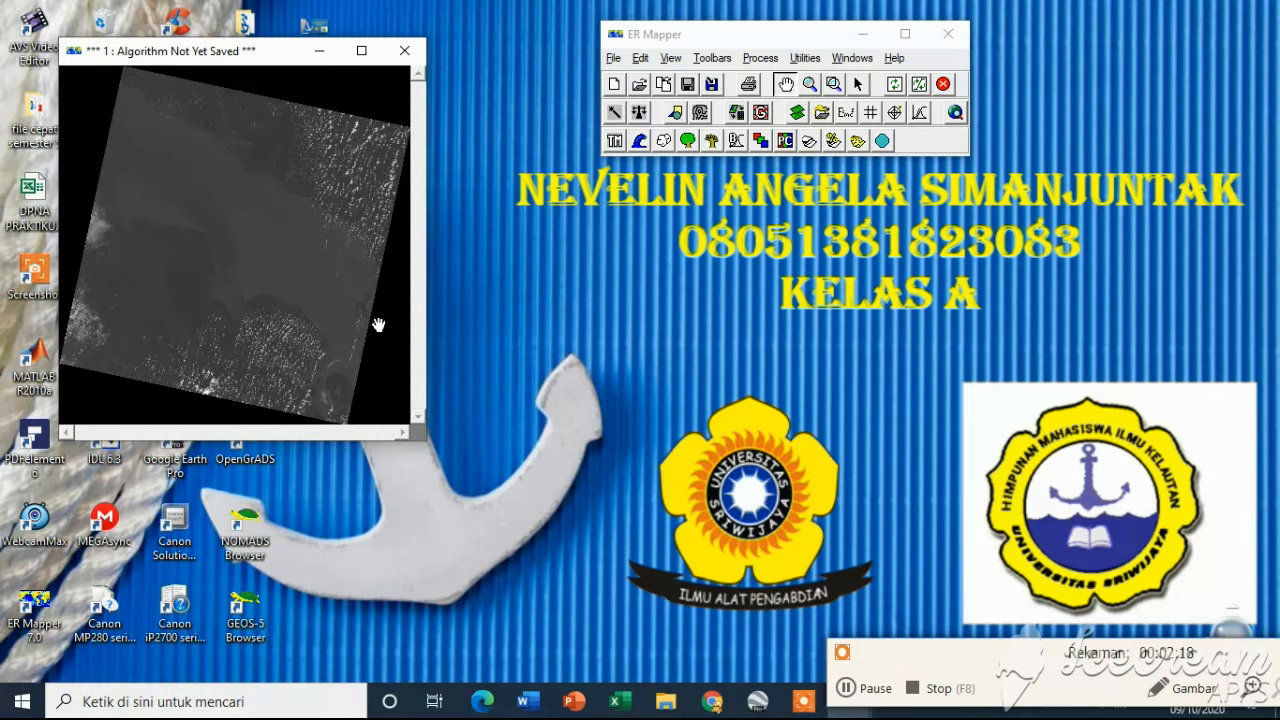
{"action": "left_click", "coordinate": [848, 688]}
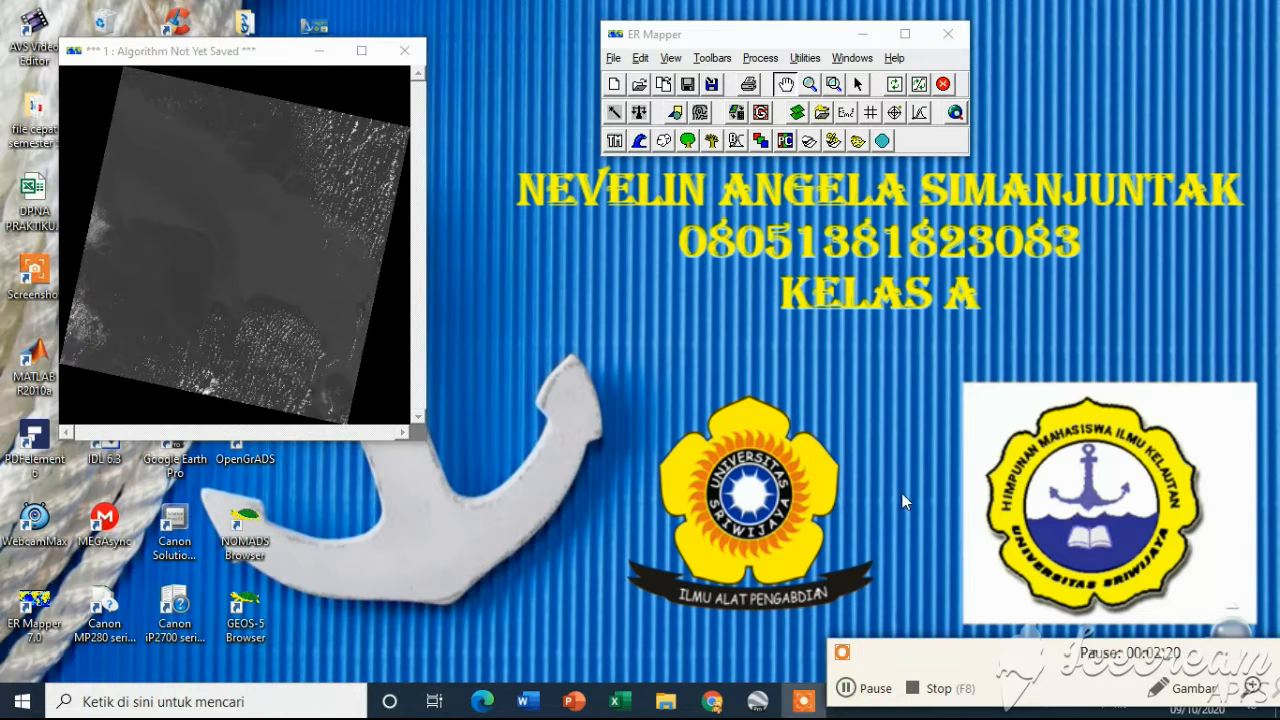
{"action": "left_click", "coordinate": [797, 113]}
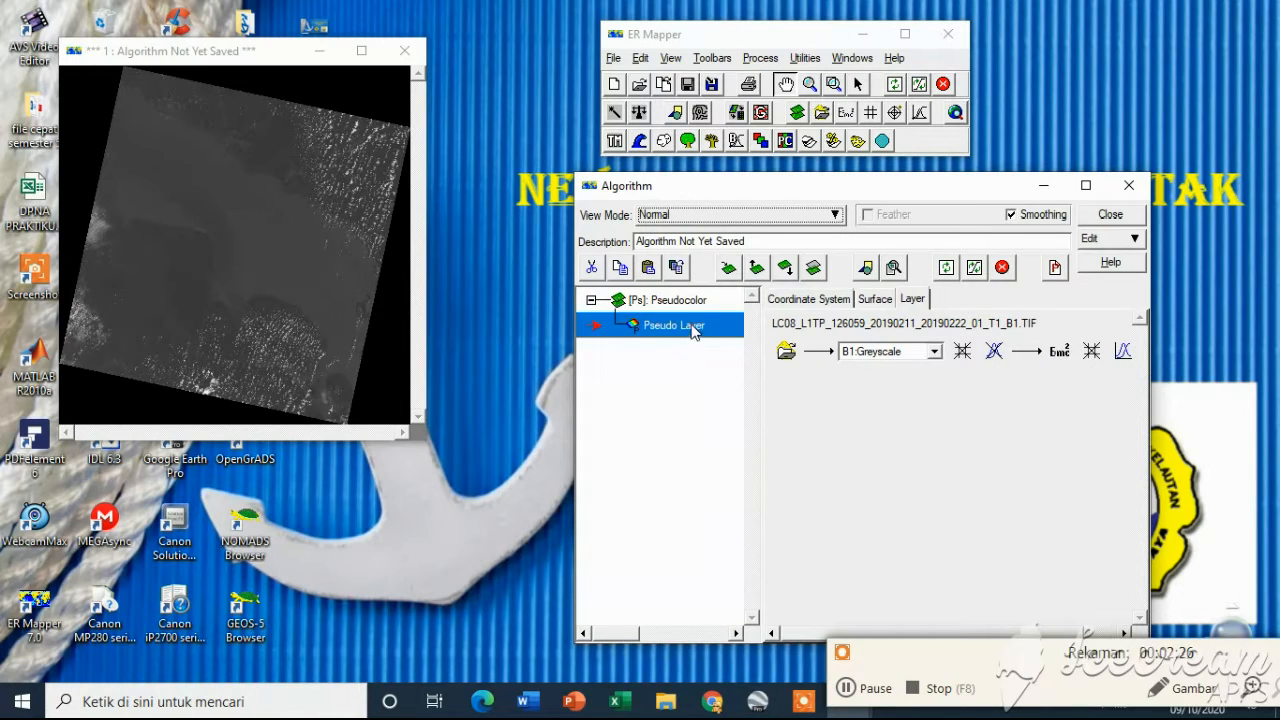
{"action": "left_click", "coordinate": [691, 326]}
{"action": "left_click_drag", "start_coordinate": [713, 325], "coordinate": [641, 326]}
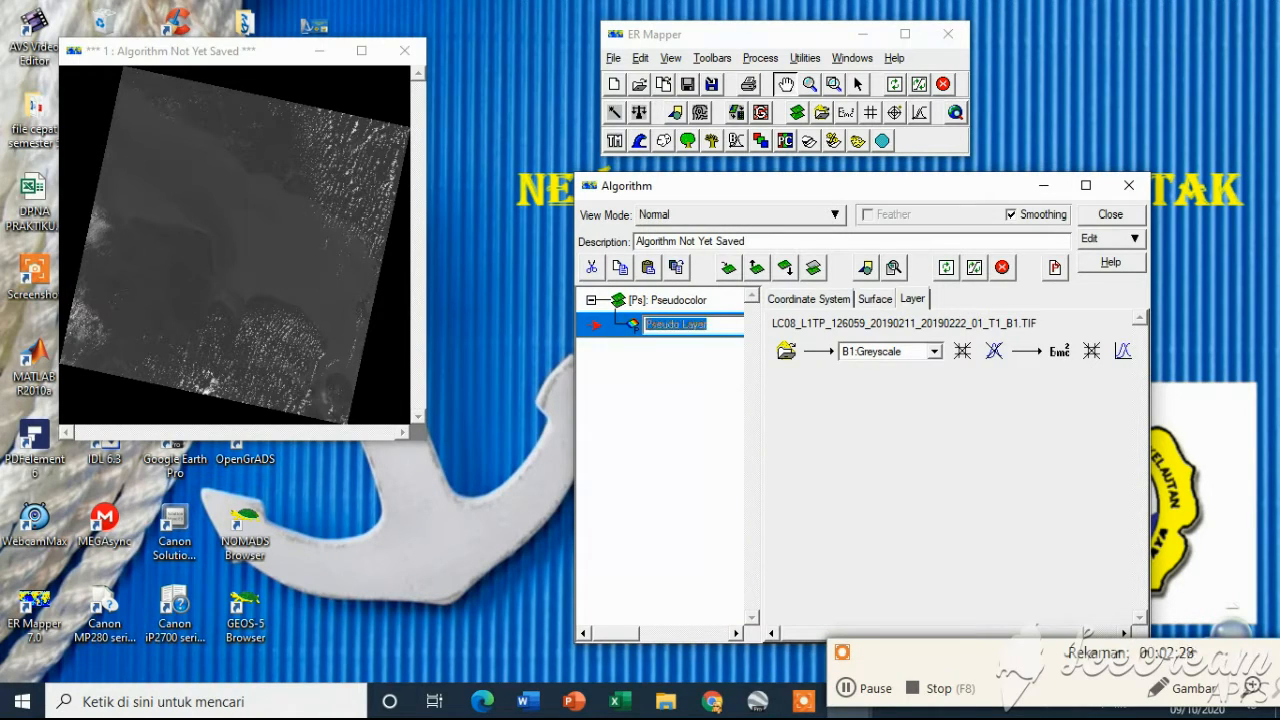
{"action": "type", "text": "band 1"}
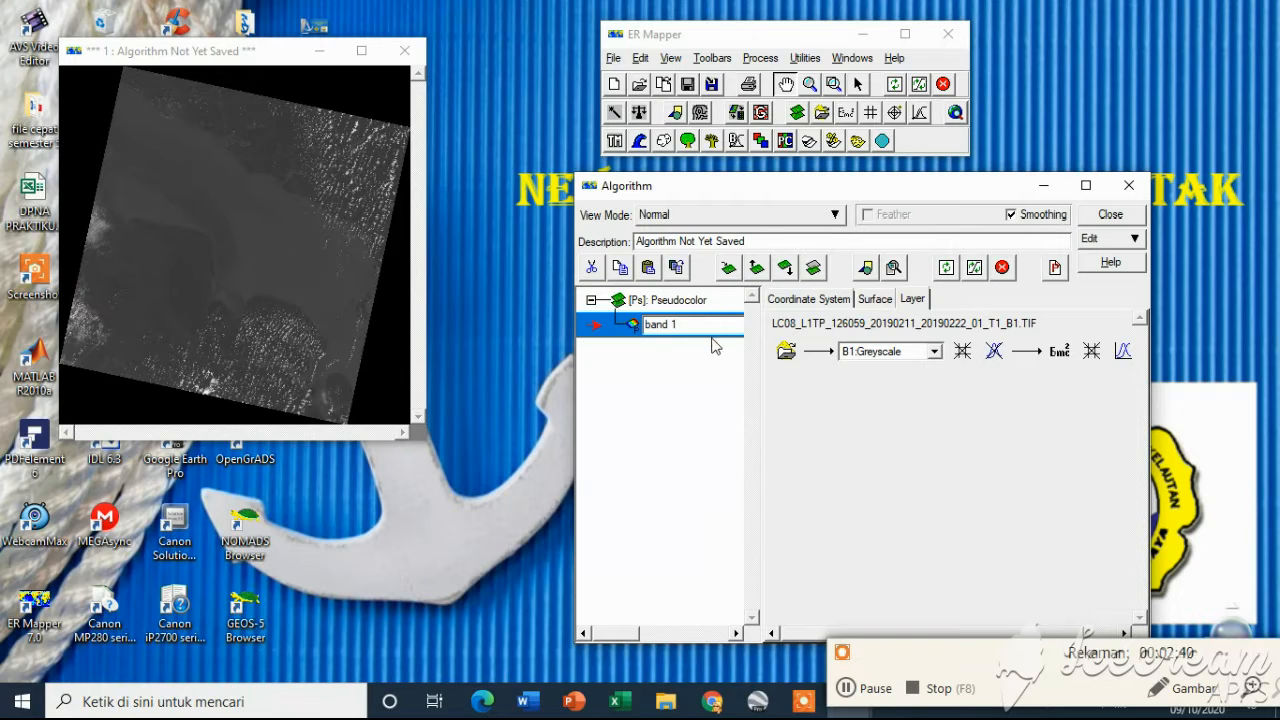
{"action": "key", "text": "Return"}
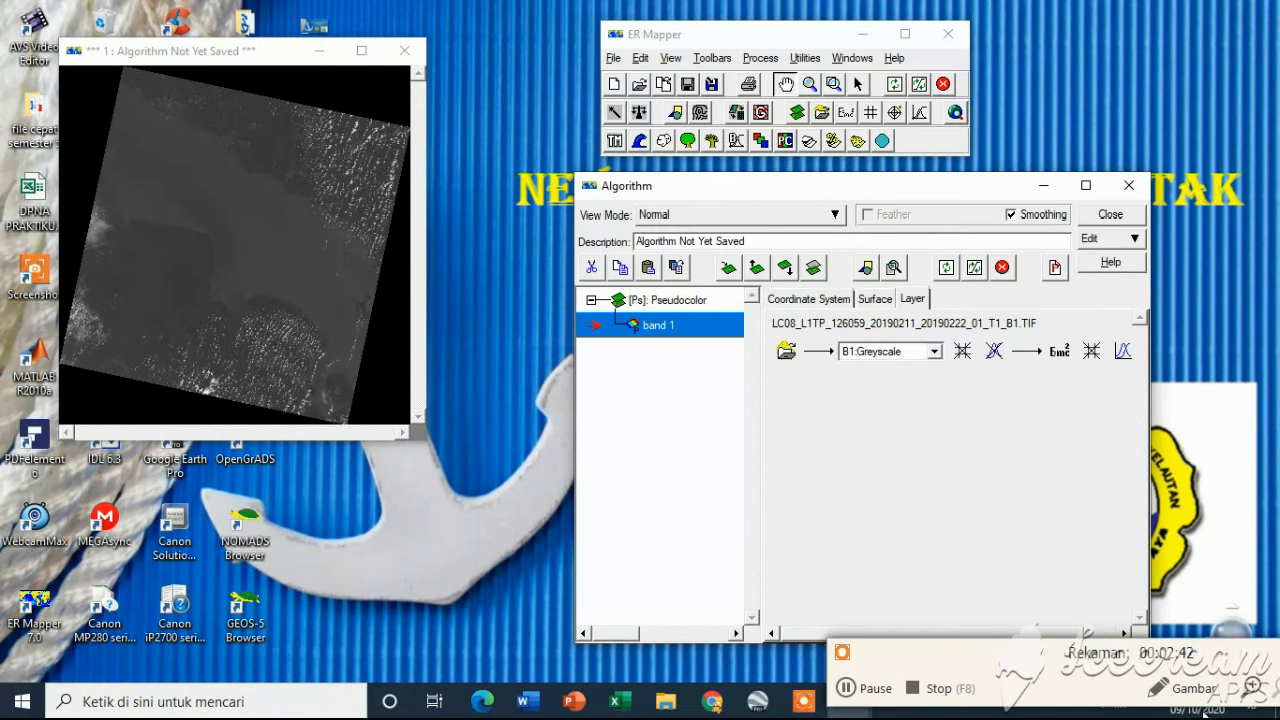
Duplicate the band 1 layer seven times and name the copies band 2 through band 8
{"action": "left_click", "coordinate": [852, 689]}
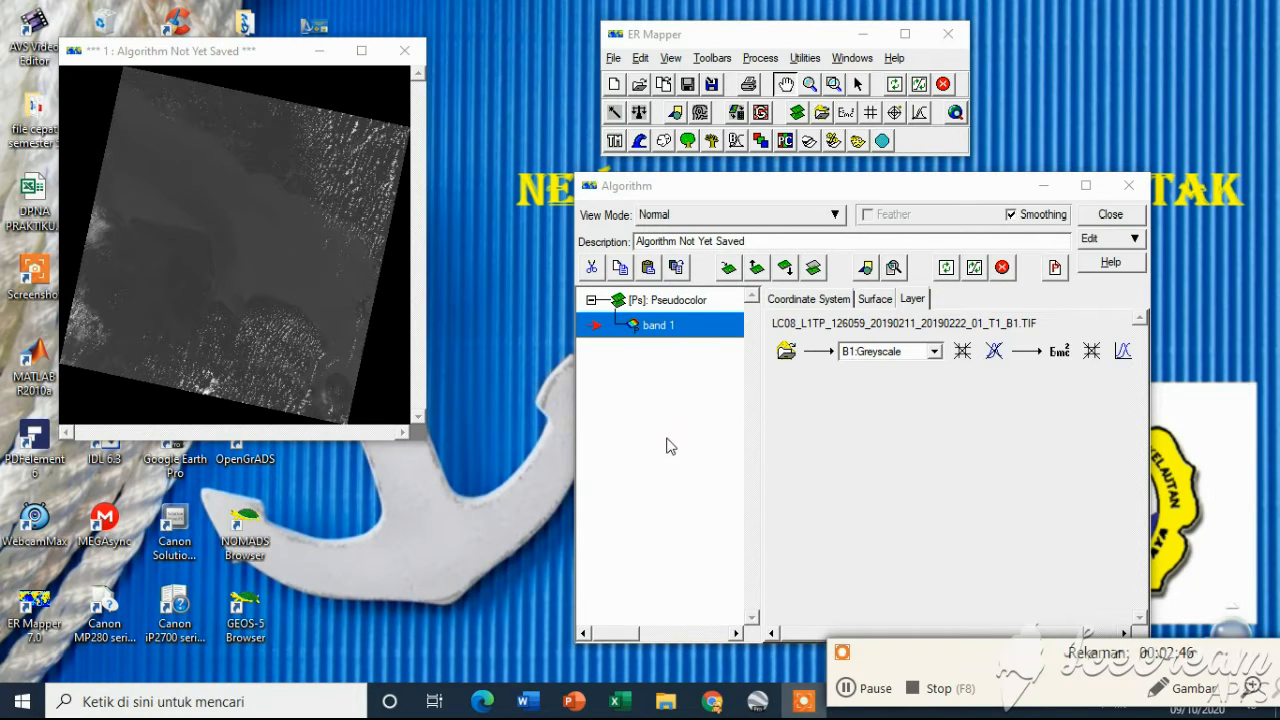
{"action": "left_click", "coordinate": [676, 268]}
{"action": "left_click", "coordinate": [676, 268]}
{"action": "left_click", "coordinate": [677, 268]}
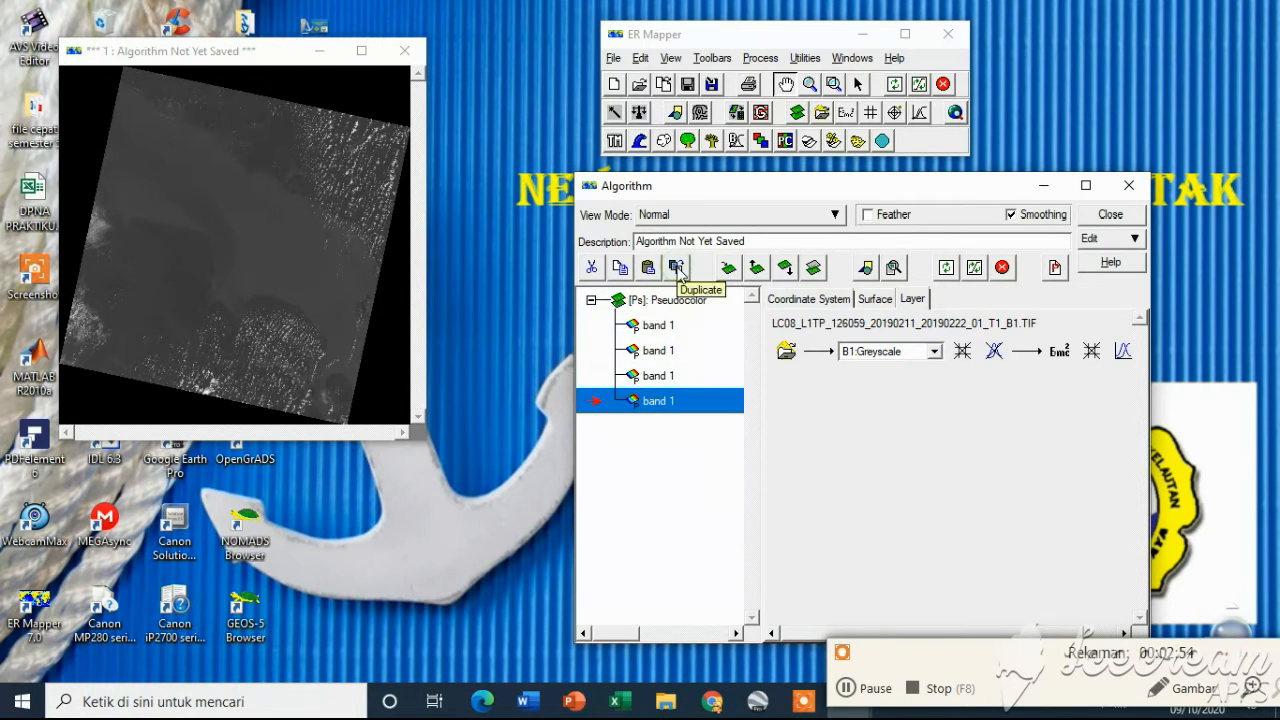
{"action": "left_click", "coordinate": [677, 268]}
{"action": "left_click", "coordinate": [677, 268]}
{"action": "left_click", "coordinate": [677, 268]}
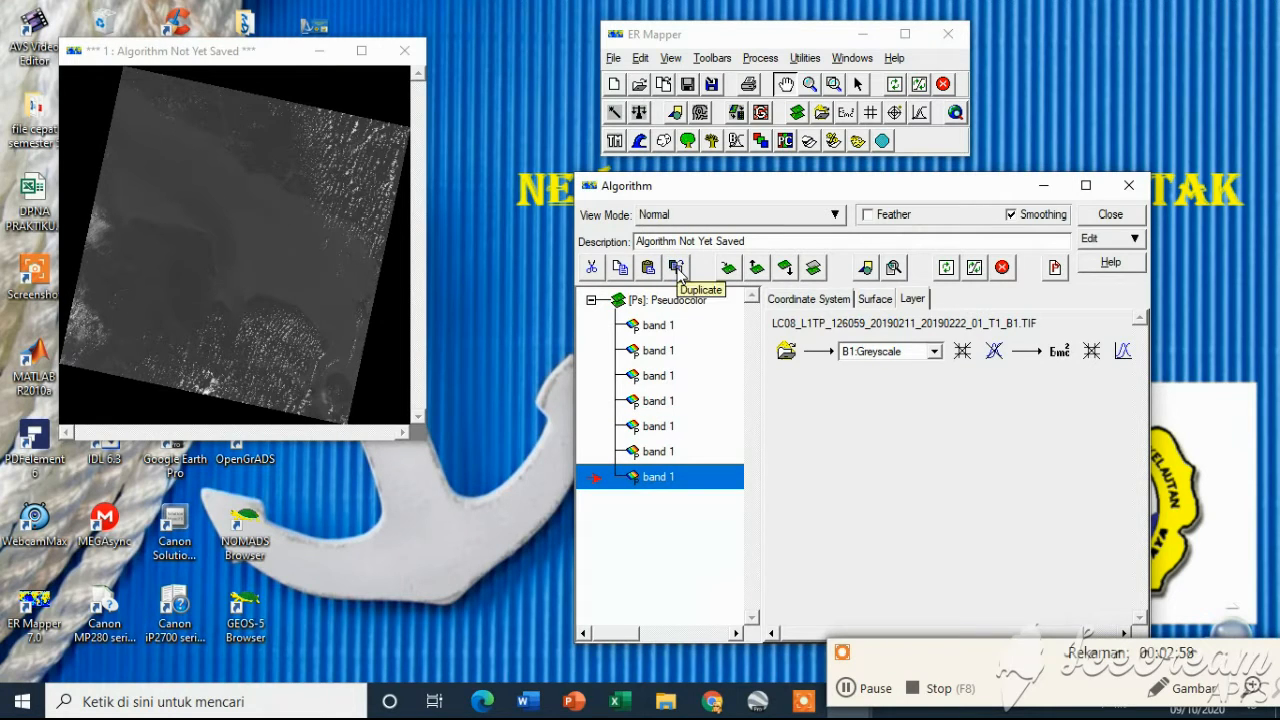
{"action": "left_click", "coordinate": [677, 268]}
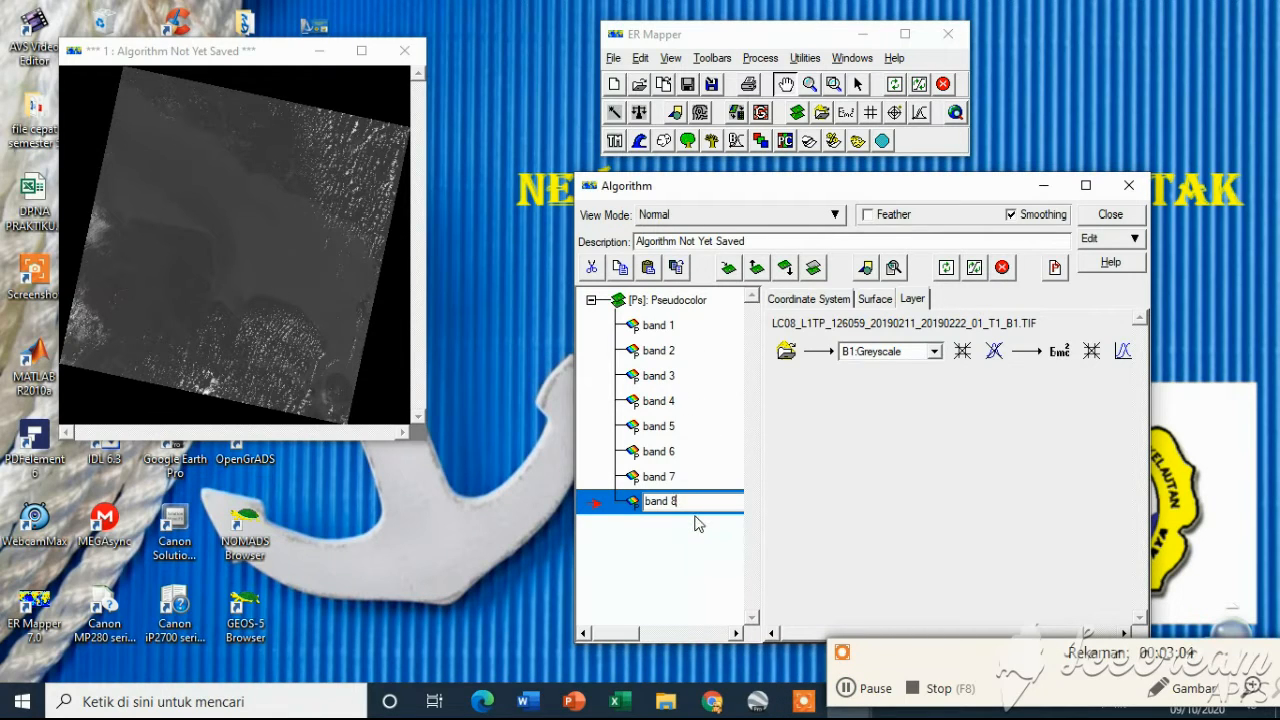
{"action": "key", "text": "Return"}
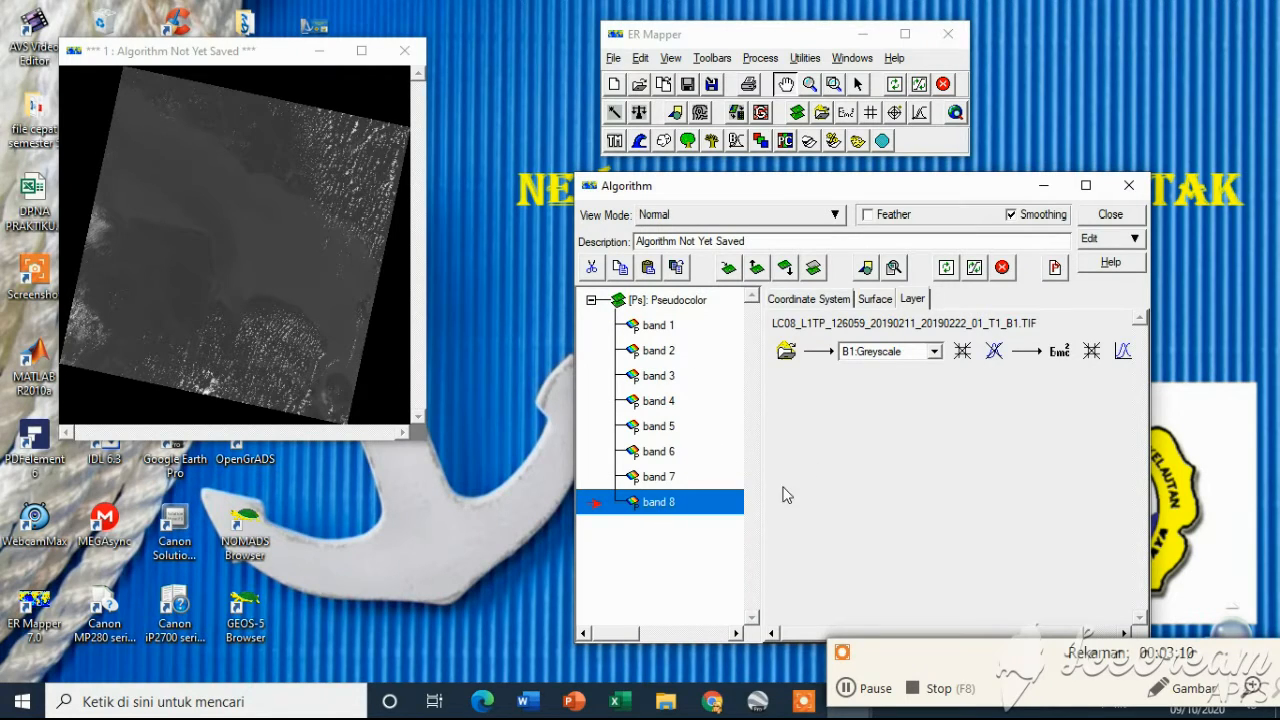
Load the B1.TIF dataset into the band 1 layer only
{"action": "left_click", "coordinate": [846, 689]}
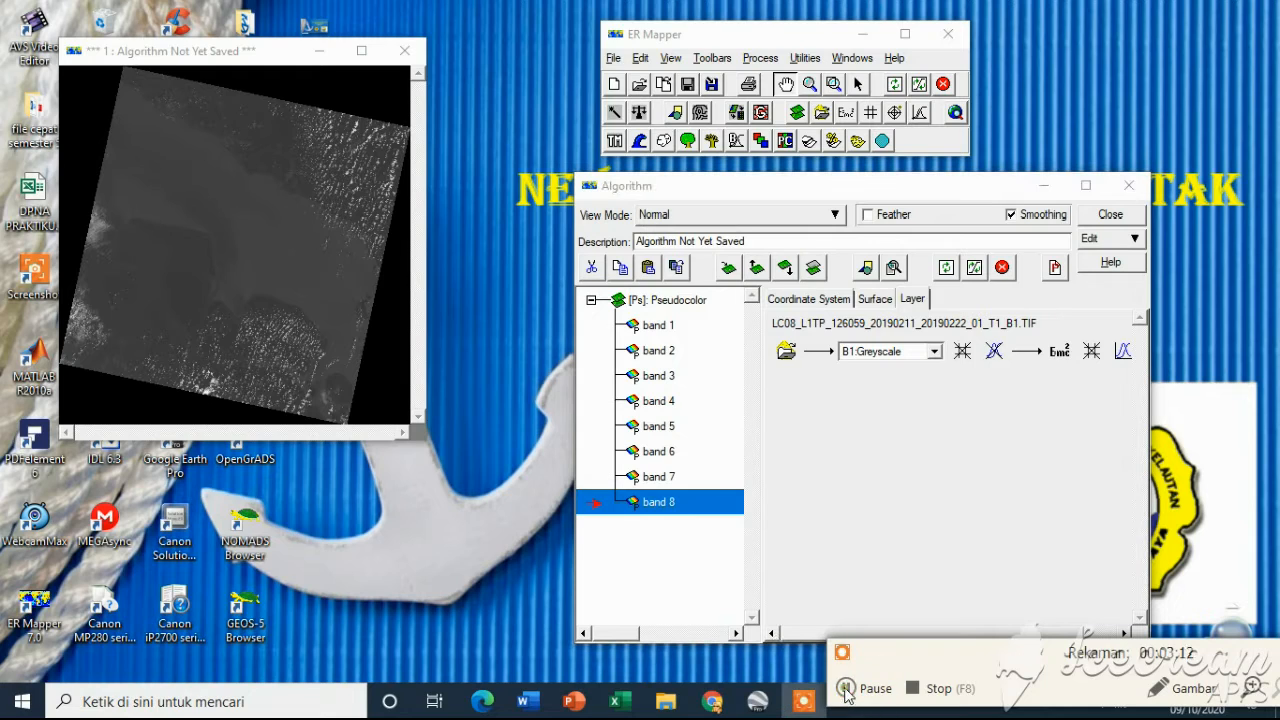
{"action": "left_click", "coordinate": [668, 327]}
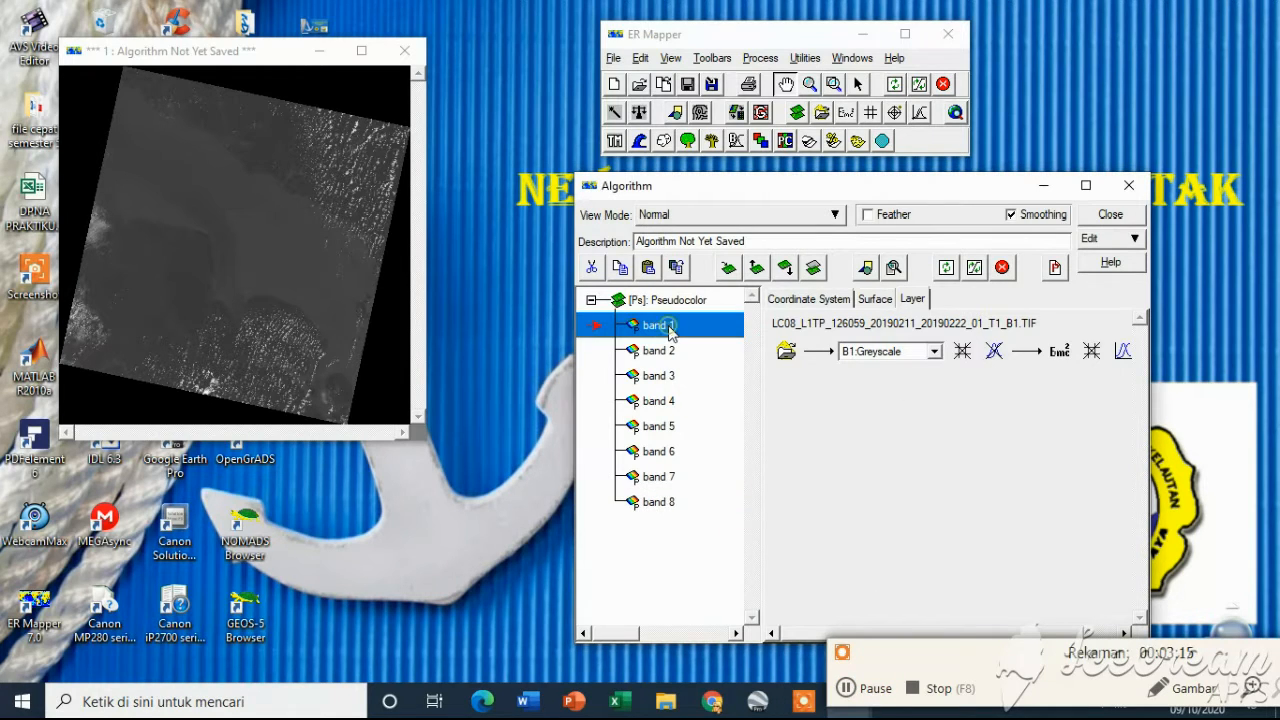
{"action": "left_click", "coordinate": [786, 351]}
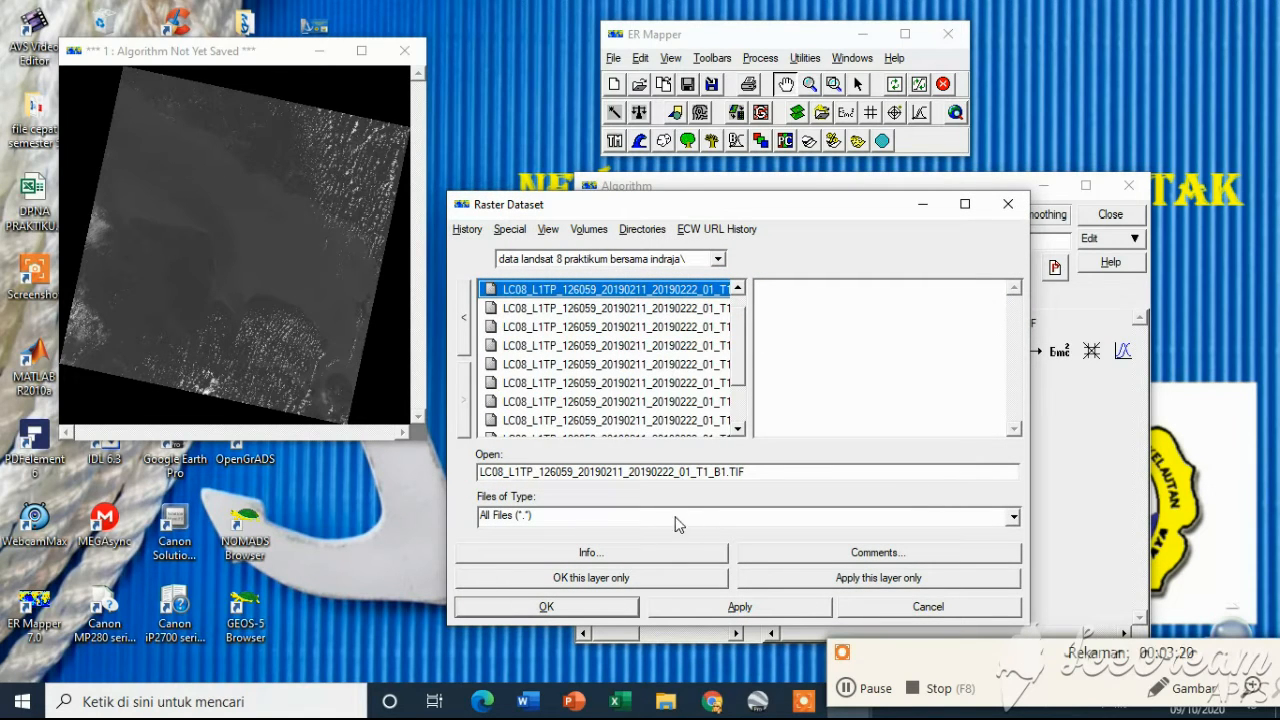
{"action": "left_click", "coordinate": [626, 578]}
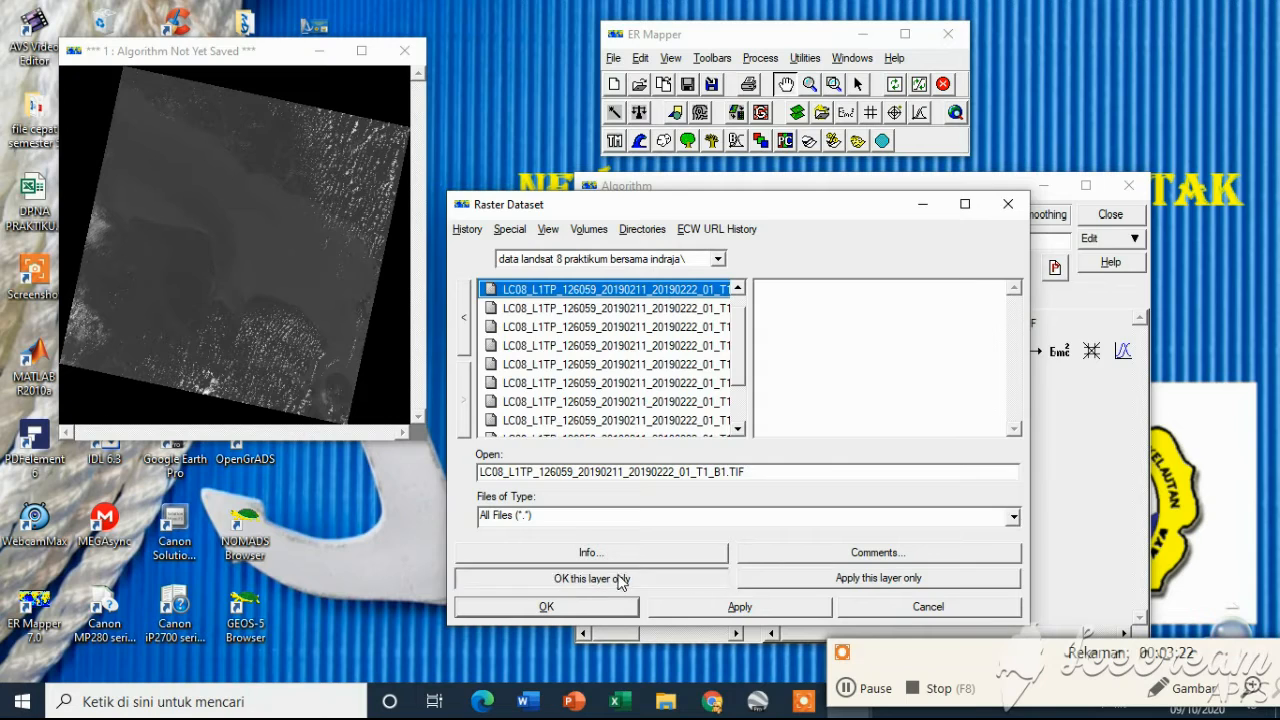
Load the LC08_L1TP_126059_20190211_20190222_01_T1_B2.TIF dataset into the band 2 layer only
{"action": "left_click", "coordinate": [694, 355]}
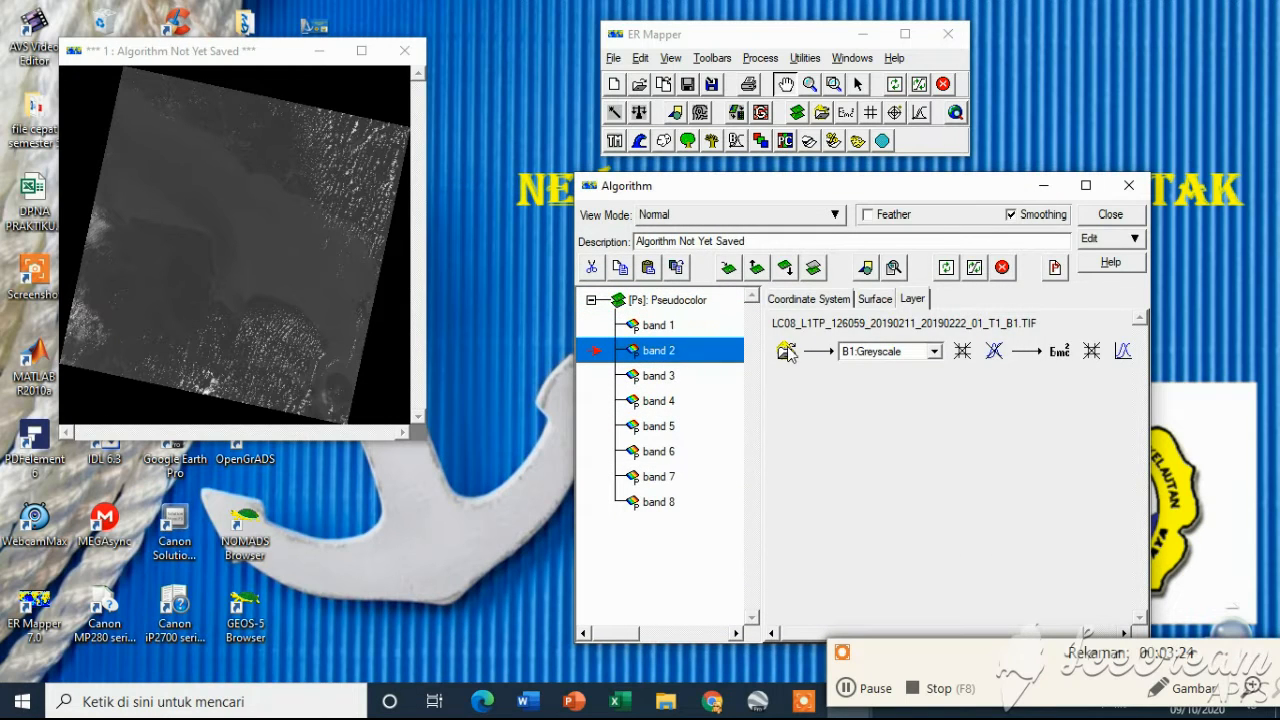
{"action": "left_click", "coordinate": [786, 351]}
{"action": "left_click", "coordinate": [638, 310]}
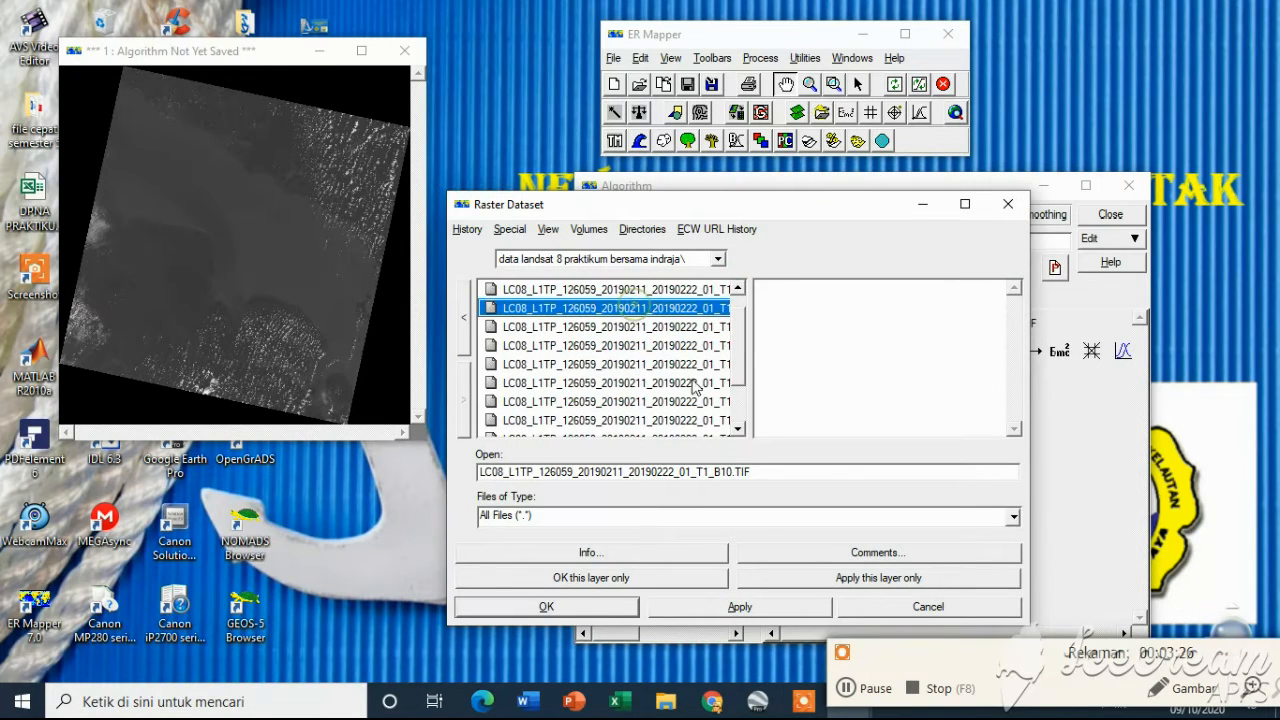
{"action": "left_click", "coordinate": [706, 327]}
{"action": "left_click", "coordinate": [703, 345]}
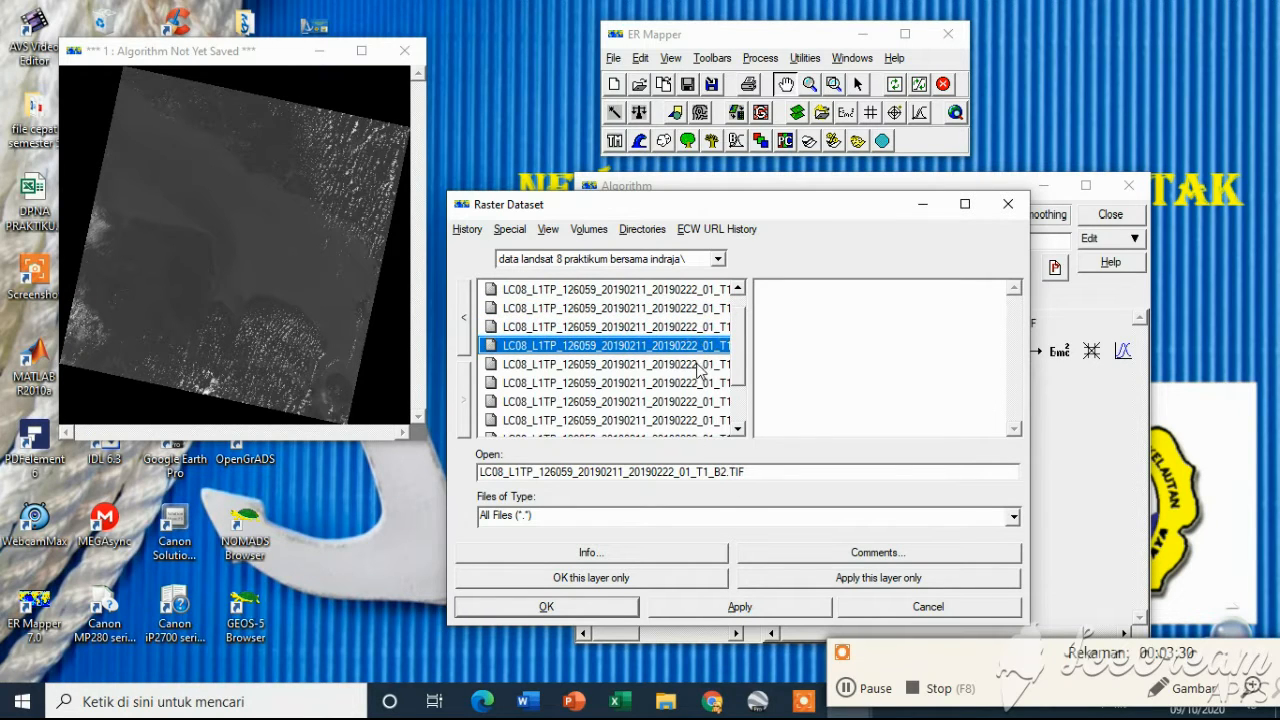
{"action": "left_click", "coordinate": [576, 578]}
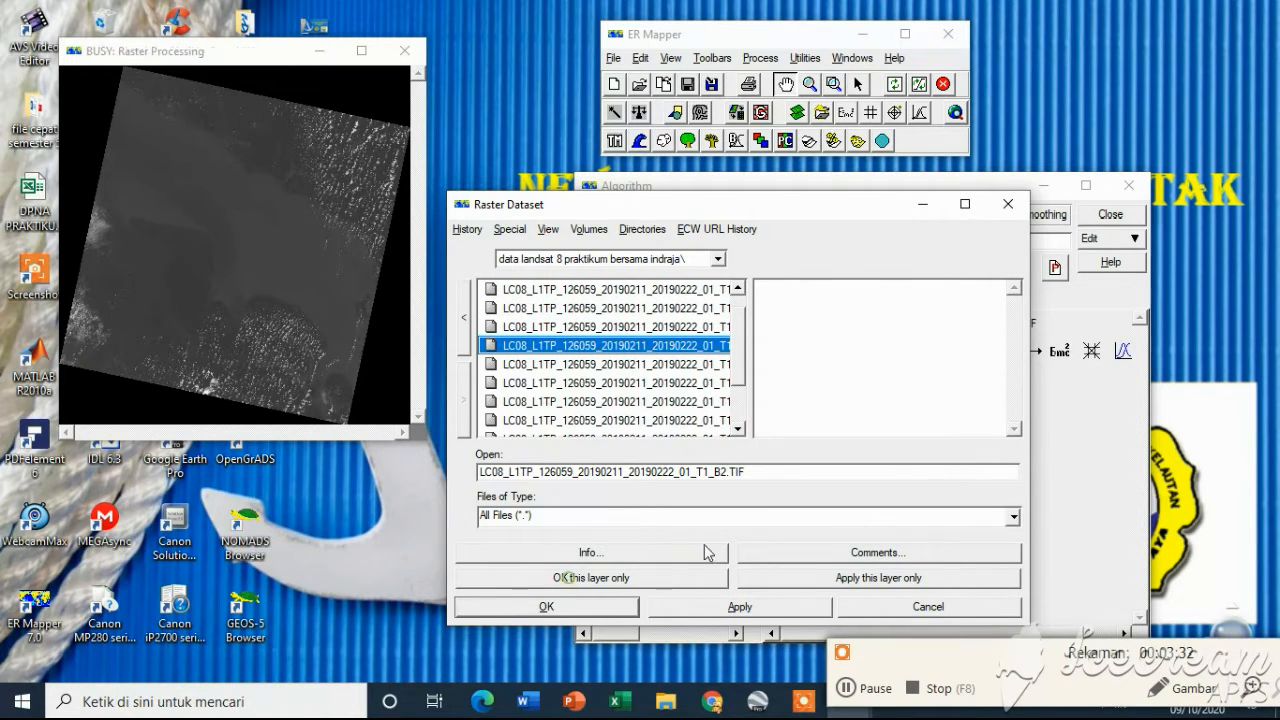
Check which dataset files are assigned to the band 1, band 3 and band 7 layers
{"action": "left_click", "coordinate": [674, 376]}
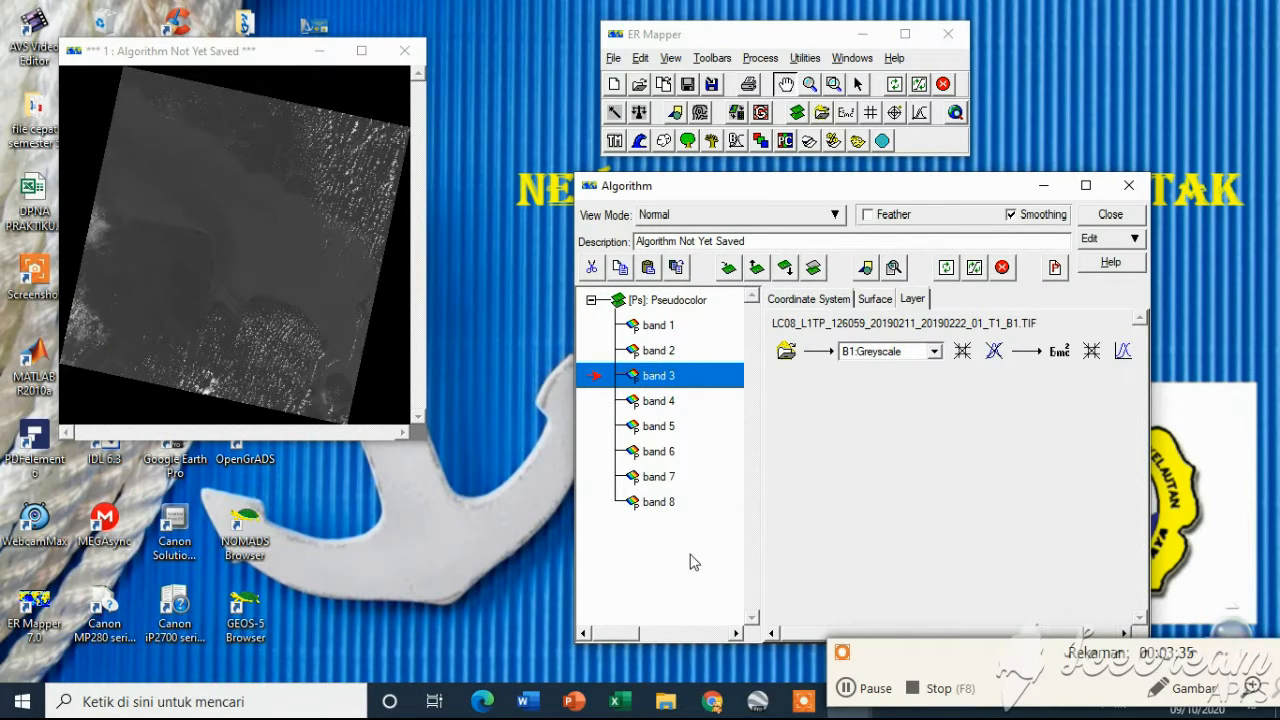
{"action": "left_click", "coordinate": [852, 690]}
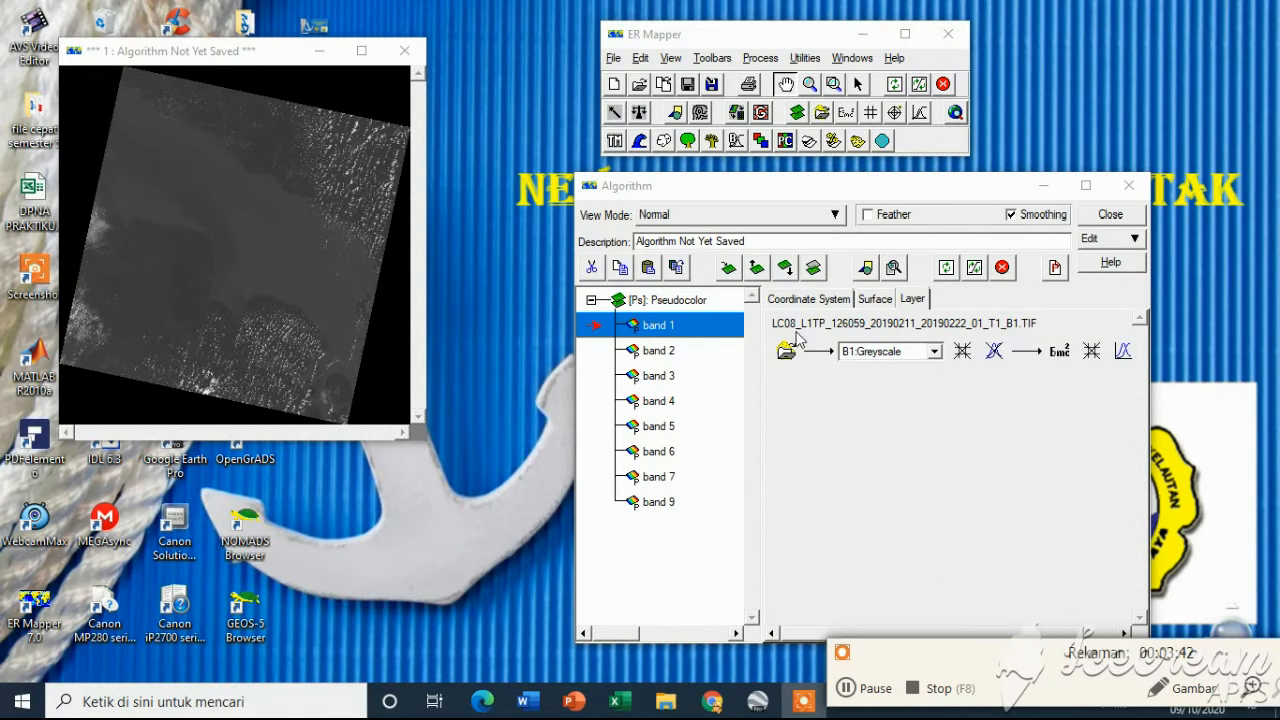
{"action": "left_click", "coordinate": [703, 352]}
{"action": "left_click", "coordinate": [720, 378]}
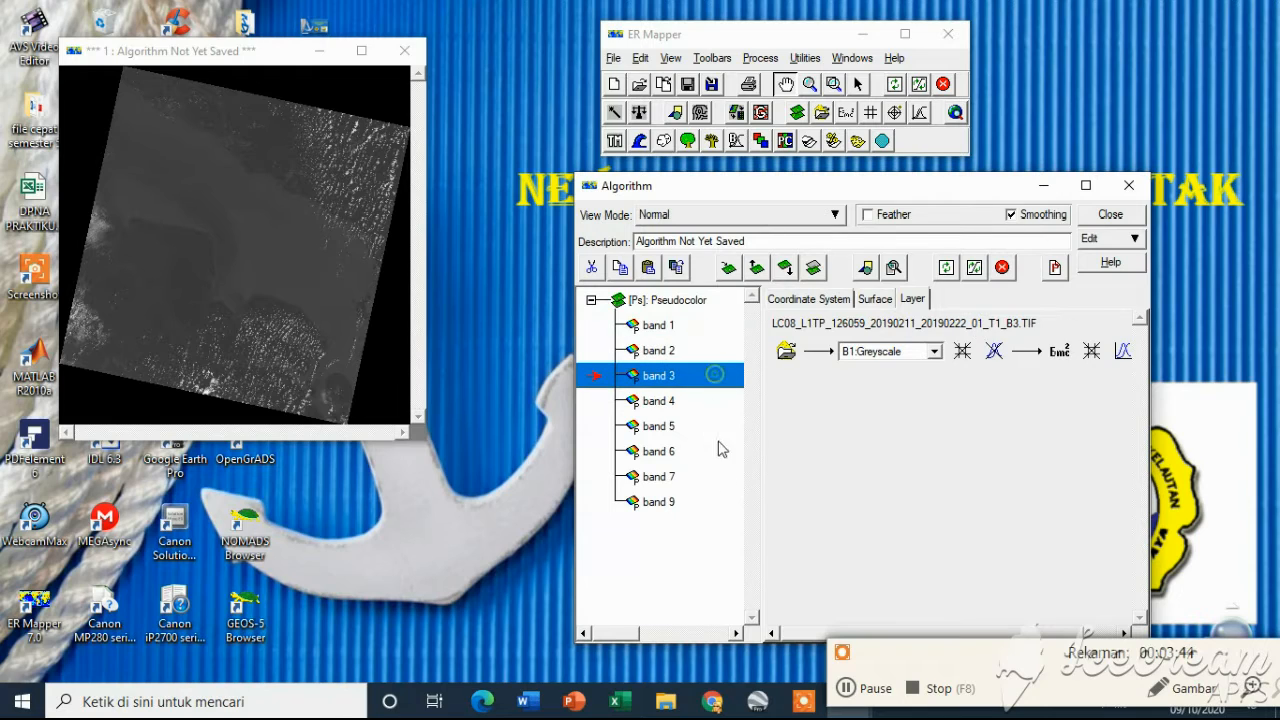
{"action": "left_click", "coordinate": [668, 478]}
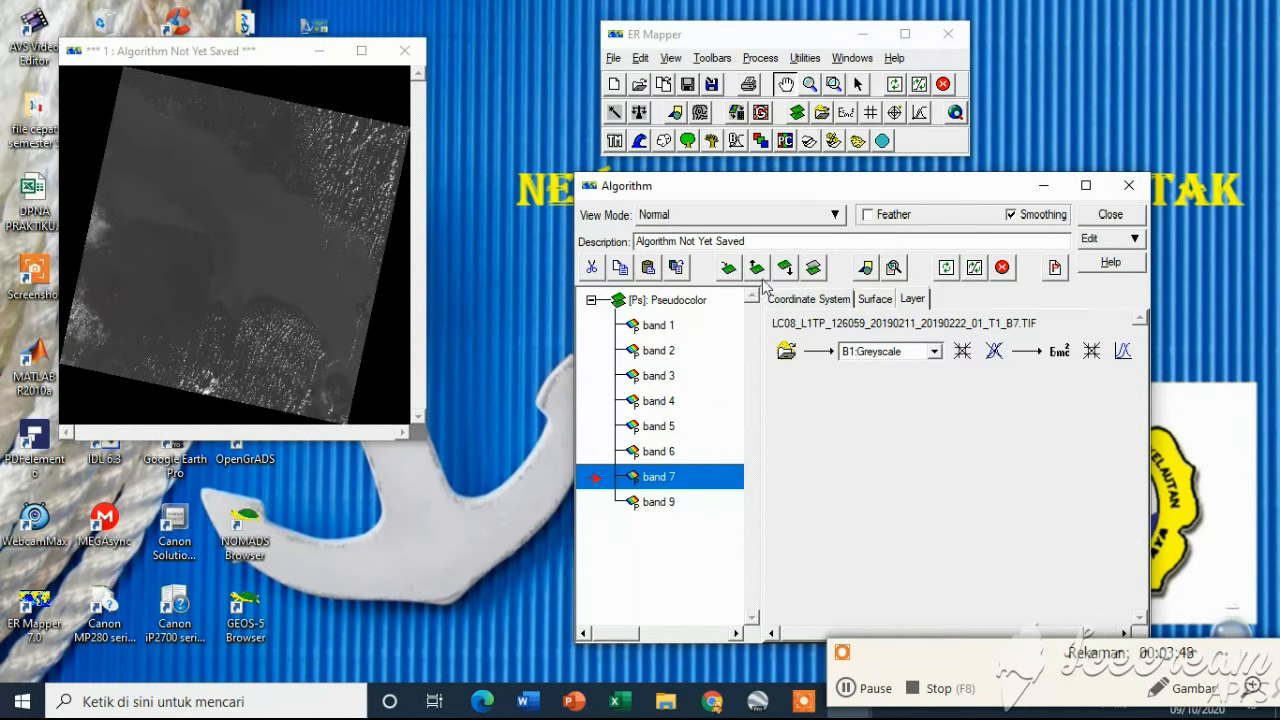
{"action": "left_click", "coordinate": [873, 693]}
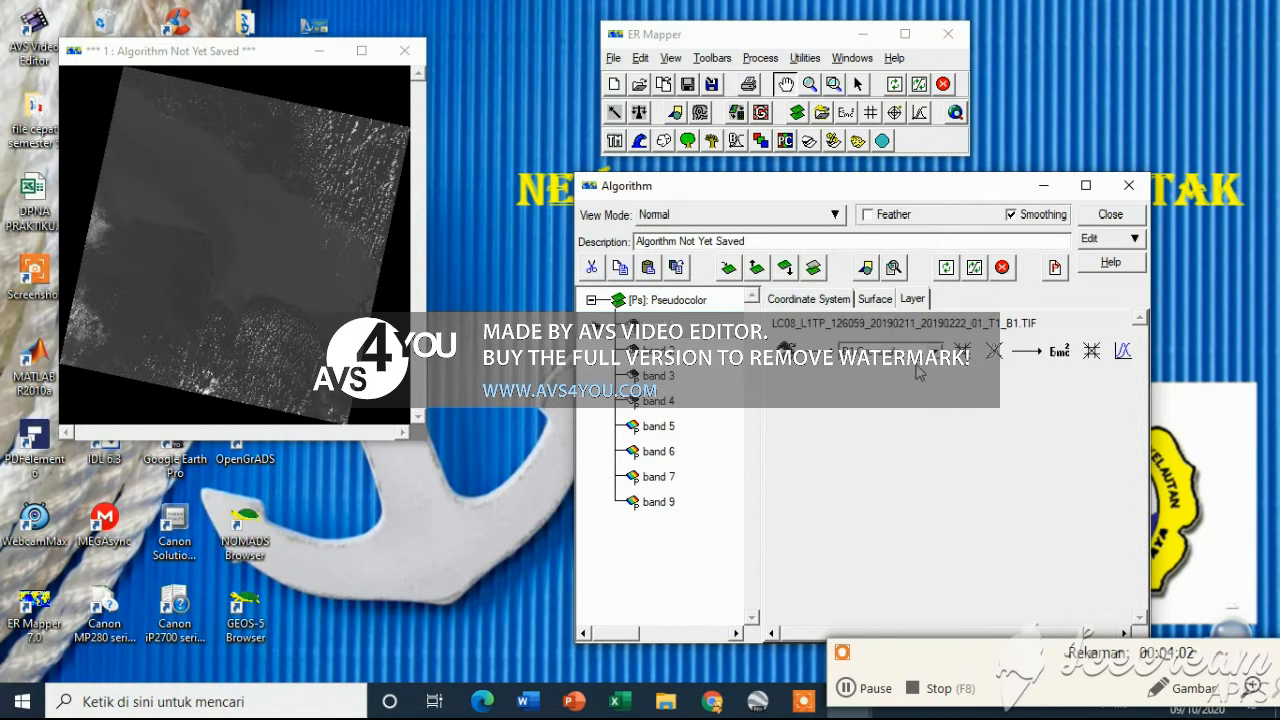
Refresh the image and set the band 1 layer's transform input limits to actual
{"action": "left_click", "coordinate": [973, 272]}
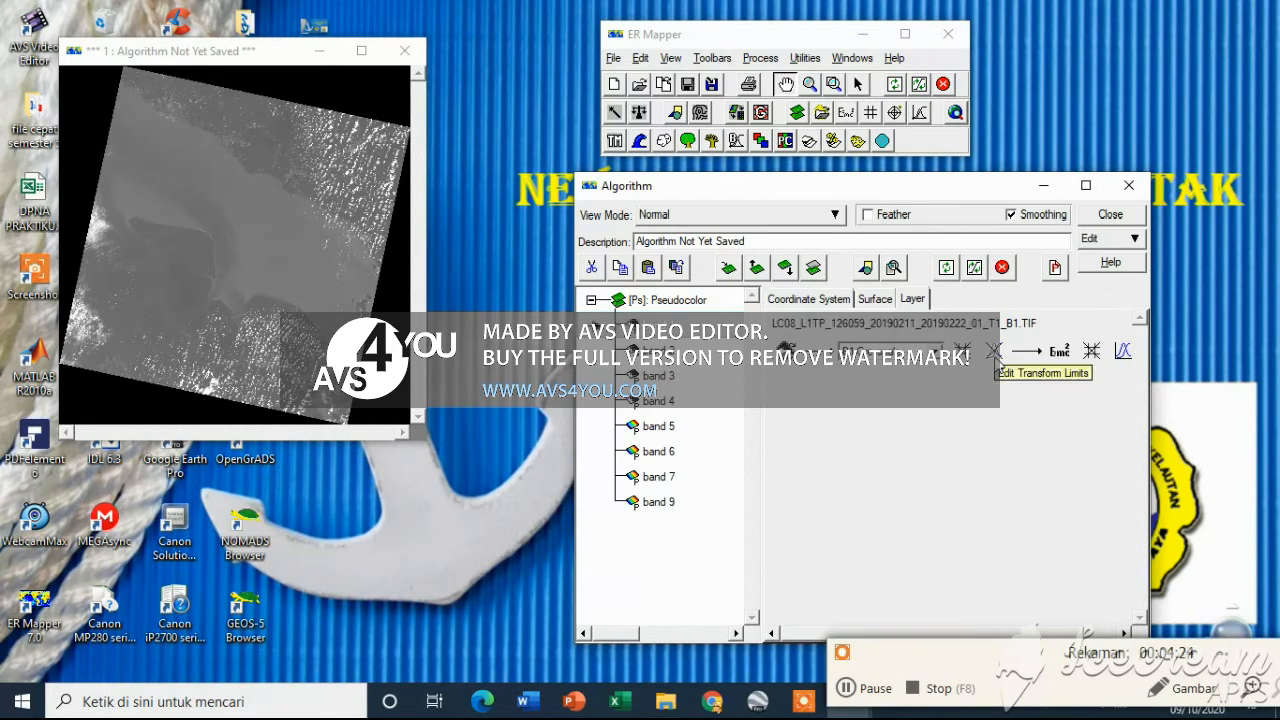
{"action": "left_click", "coordinate": [848, 689]}
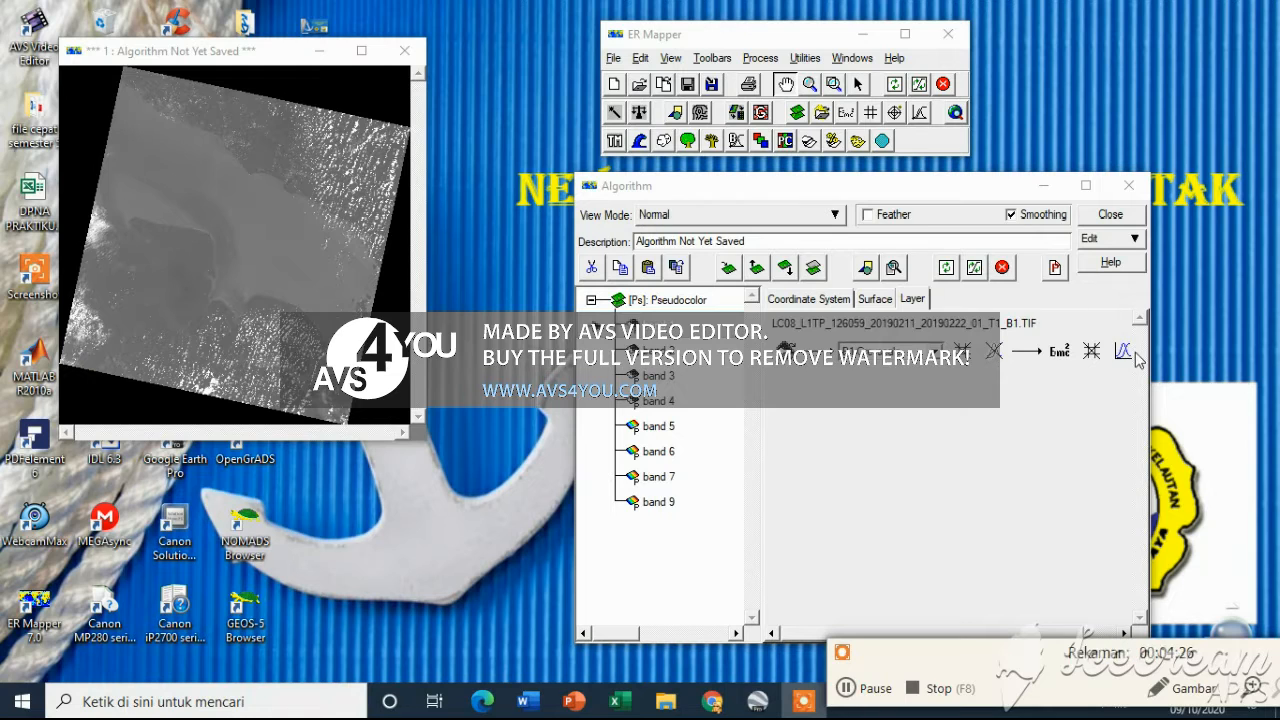
{"action": "left_click", "coordinate": [1122, 350]}
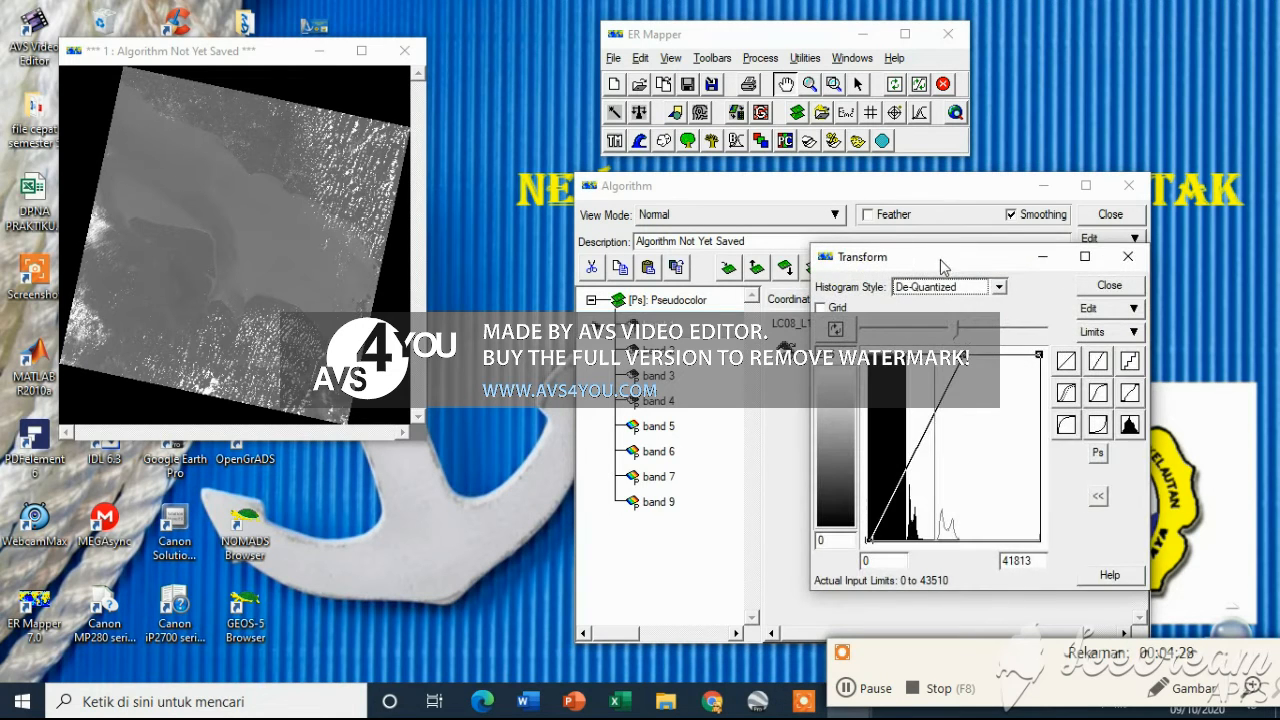
{"action": "left_click_drag", "start_coordinate": [941, 262], "coordinate": [612, 175]}
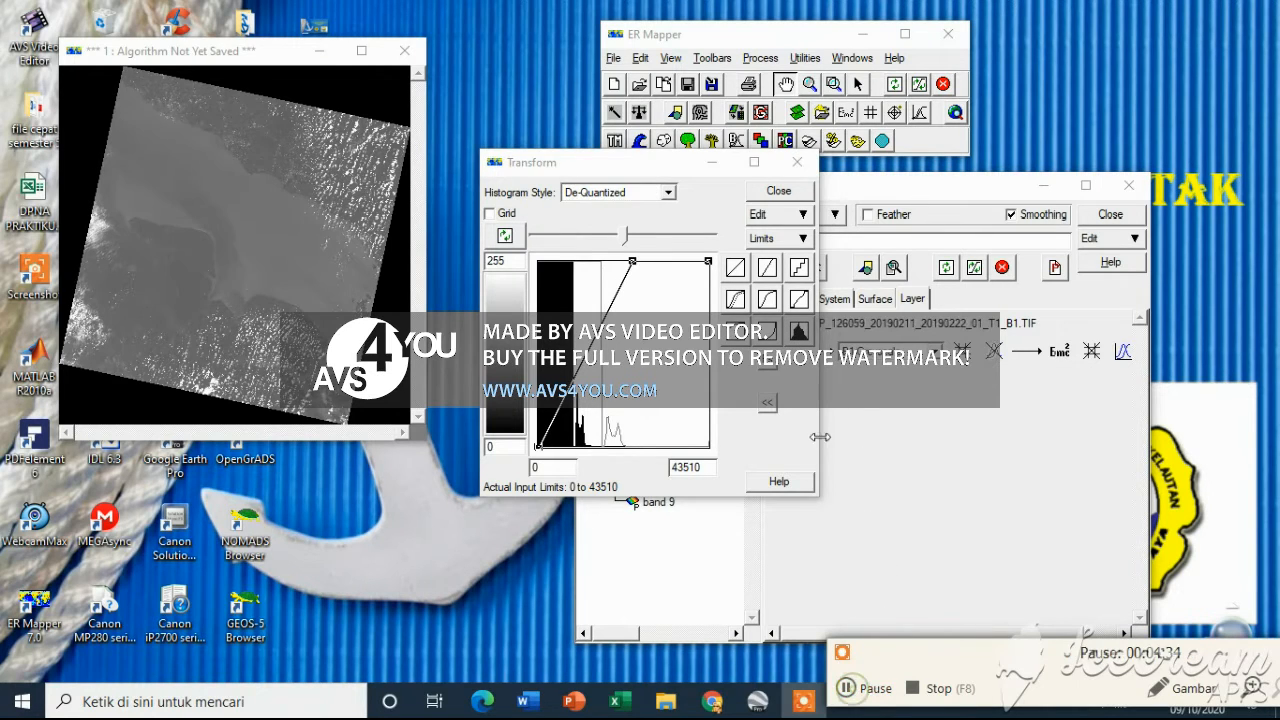
{"action": "left_click_drag", "start_coordinate": [602, 166], "coordinate": [550, 256]}
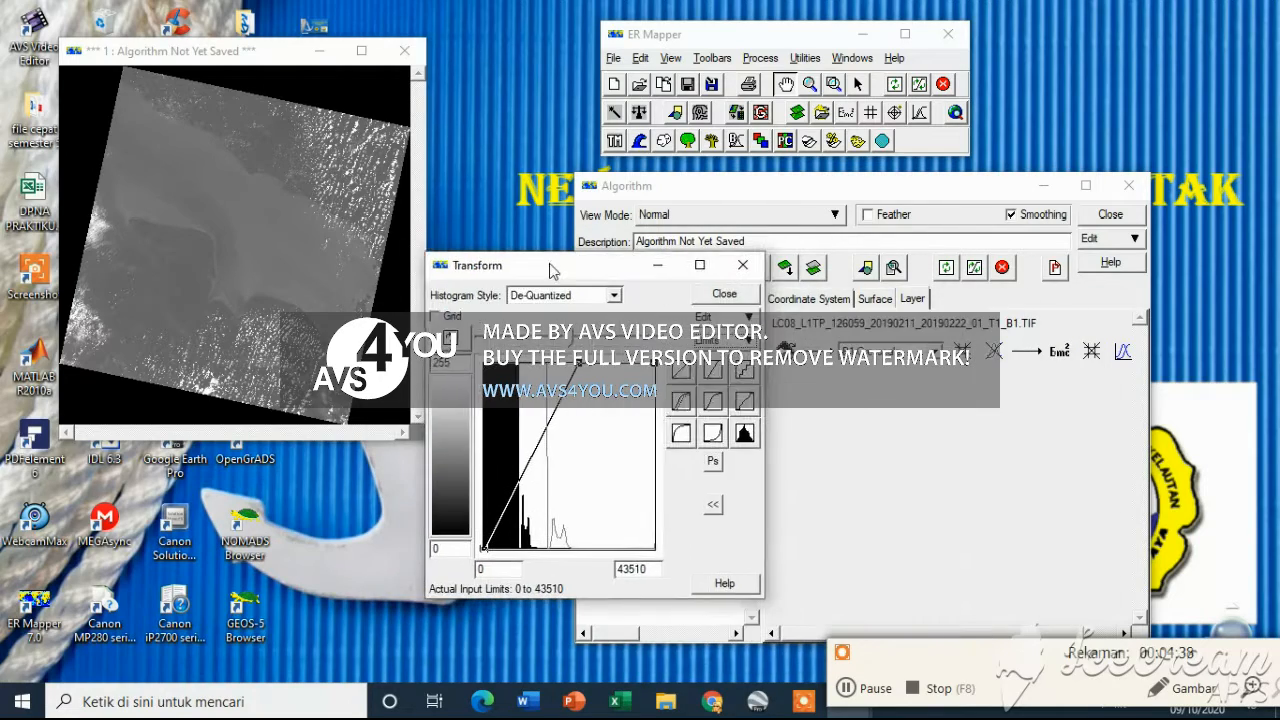
{"action": "left_click_drag", "start_coordinate": [784, 190], "coordinate": [950, 162]}
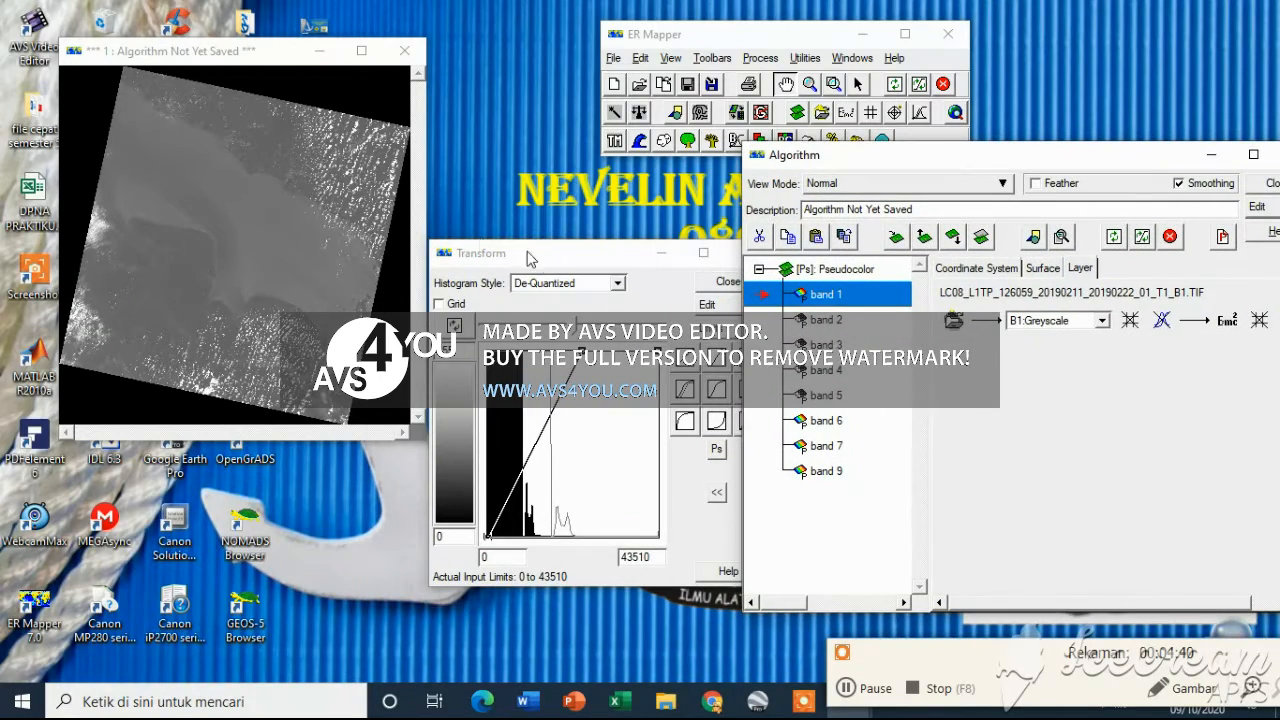
{"action": "left_click_drag", "start_coordinate": [530, 256], "coordinate": [534, 188]}
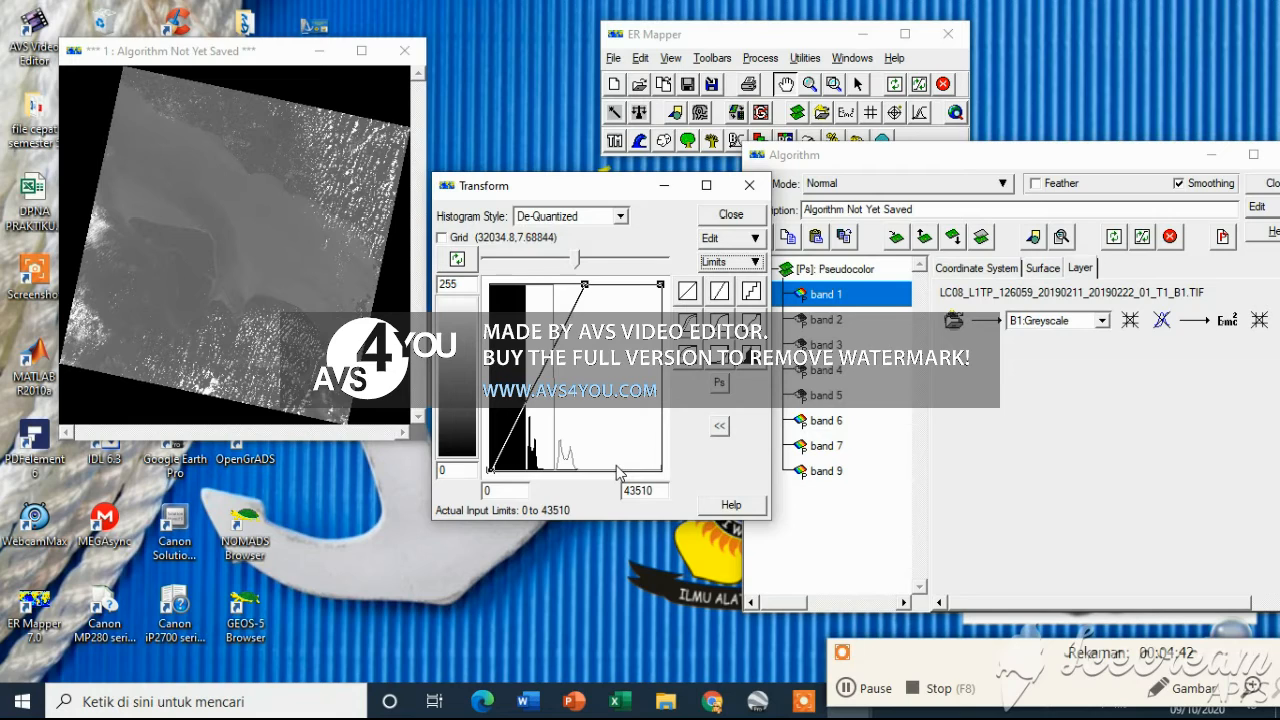
{"action": "left_click", "coordinate": [731, 262]}
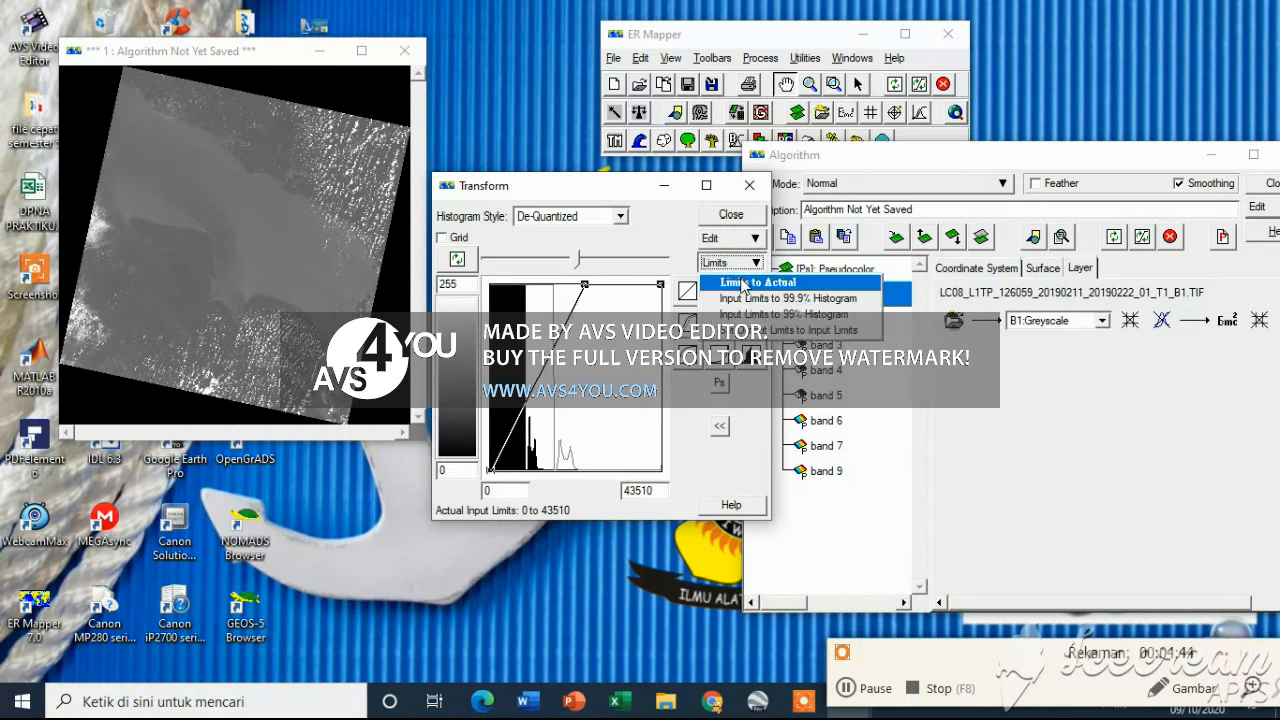
{"action": "left_click", "coordinate": [742, 283]}
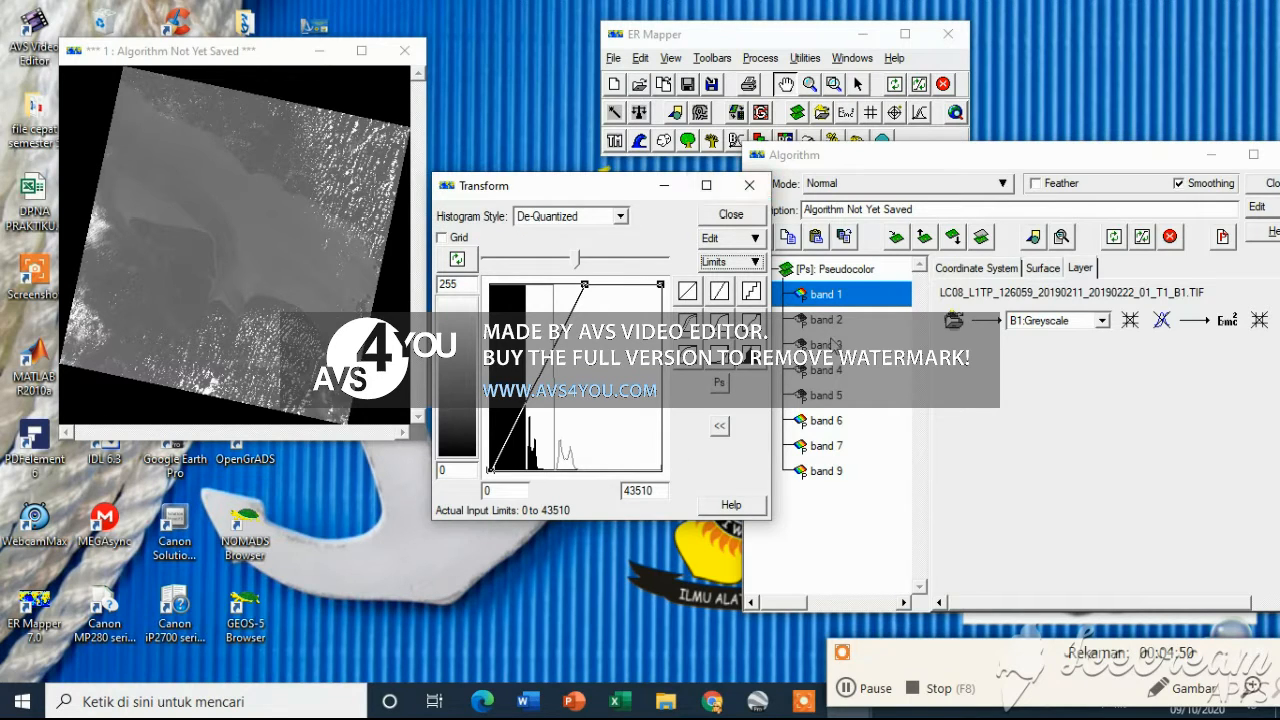
Set the transform input limits to actual for the band 2 and band 3 layers
{"action": "left_click", "coordinate": [826, 320]}
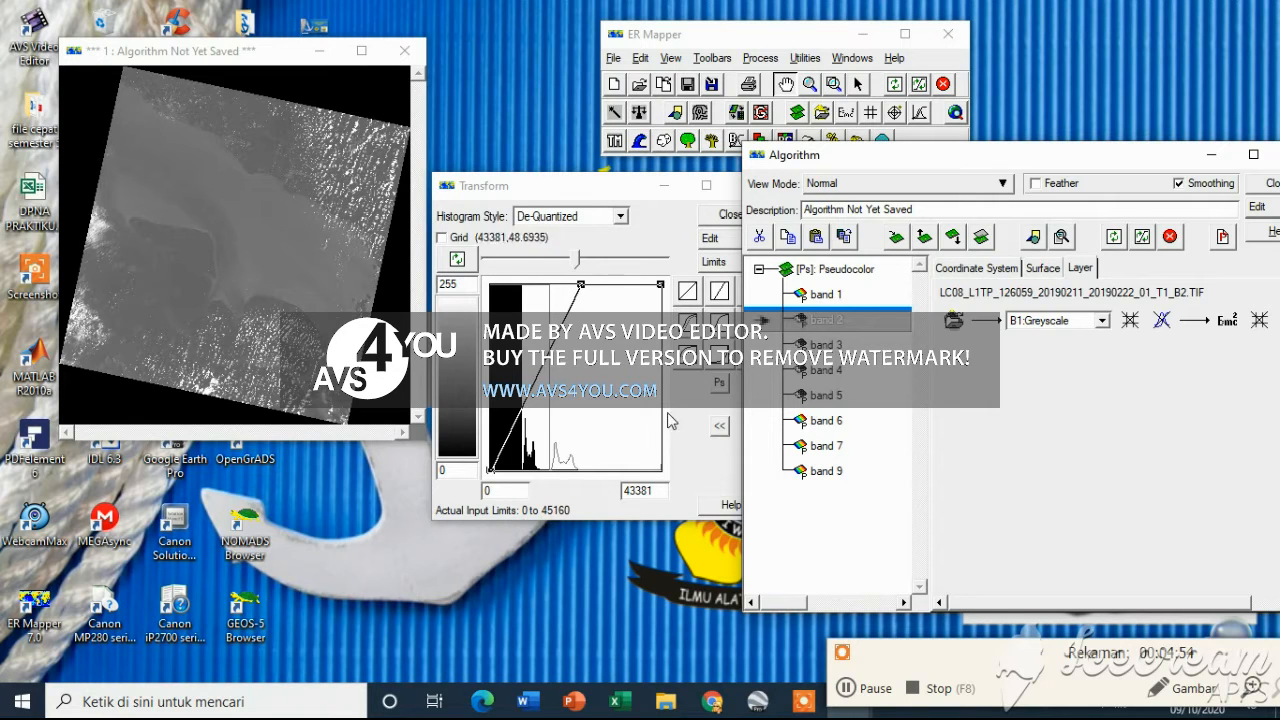
{"action": "left_click_drag", "start_coordinate": [590, 186], "coordinate": [540, 180]}
{"action": "left_click", "coordinate": [680, 256]}
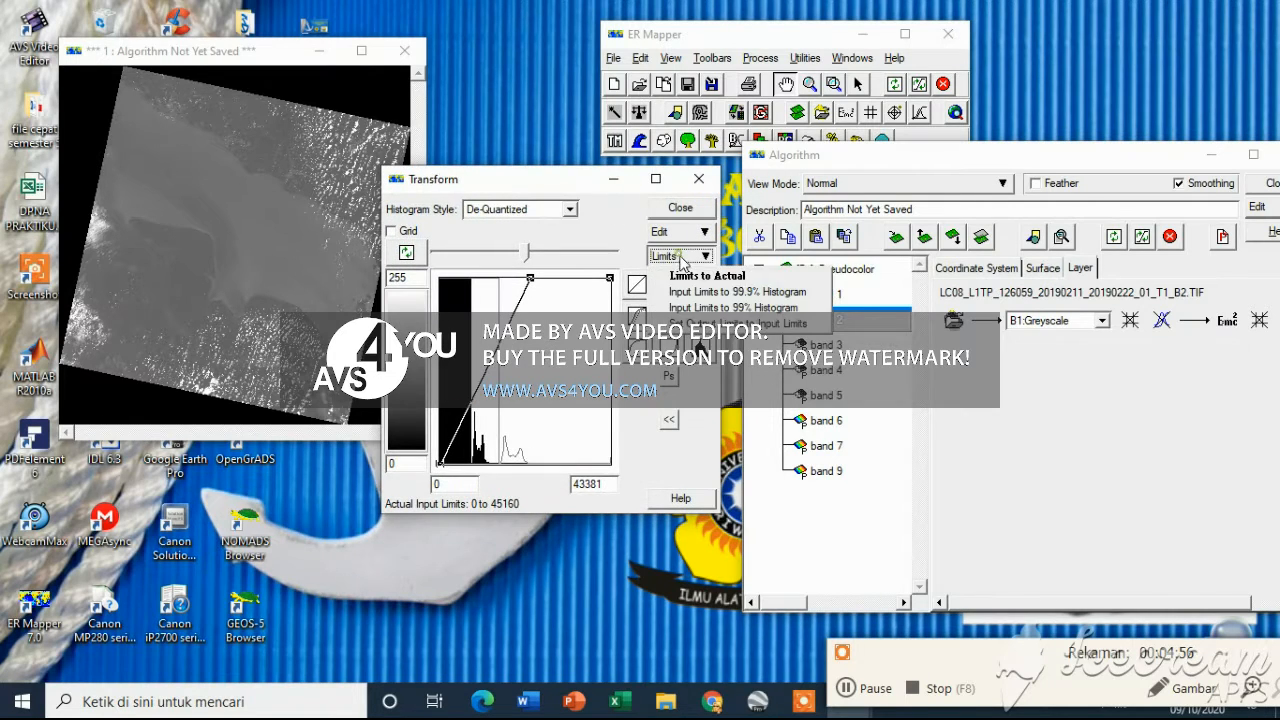
{"action": "left_click", "coordinate": [691, 280]}
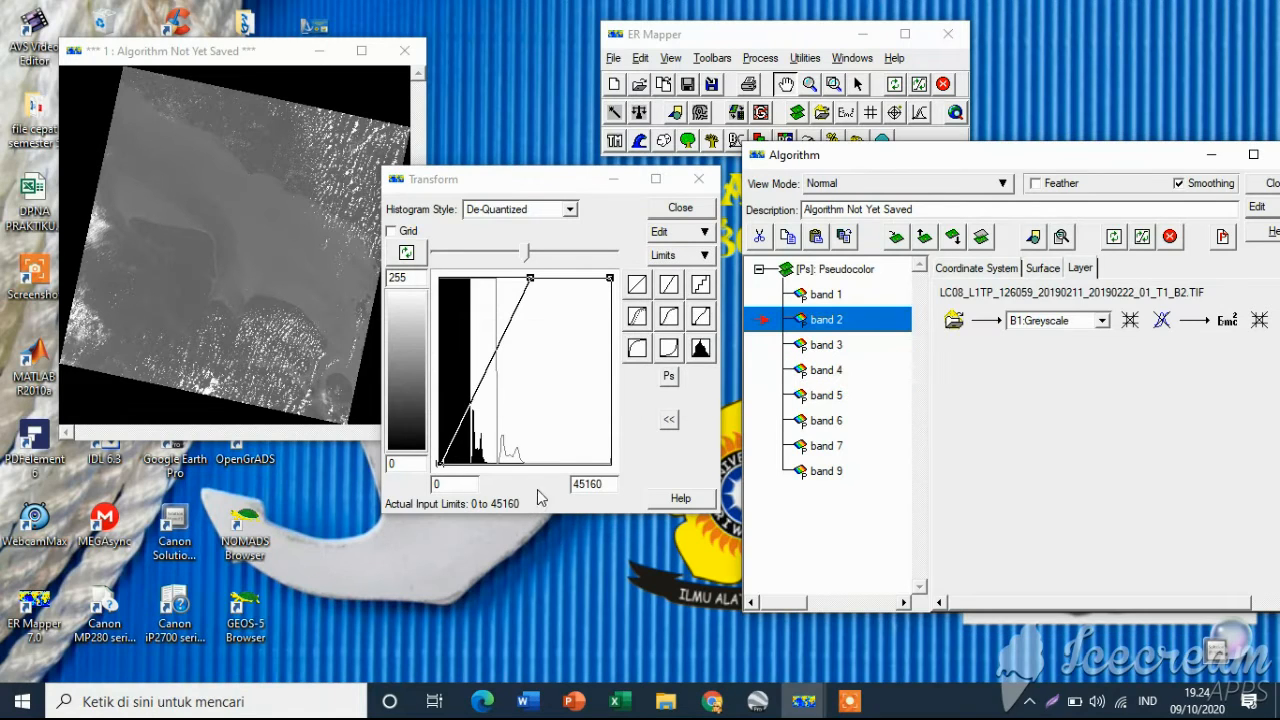
{"action": "left_click", "coordinate": [851, 346]}
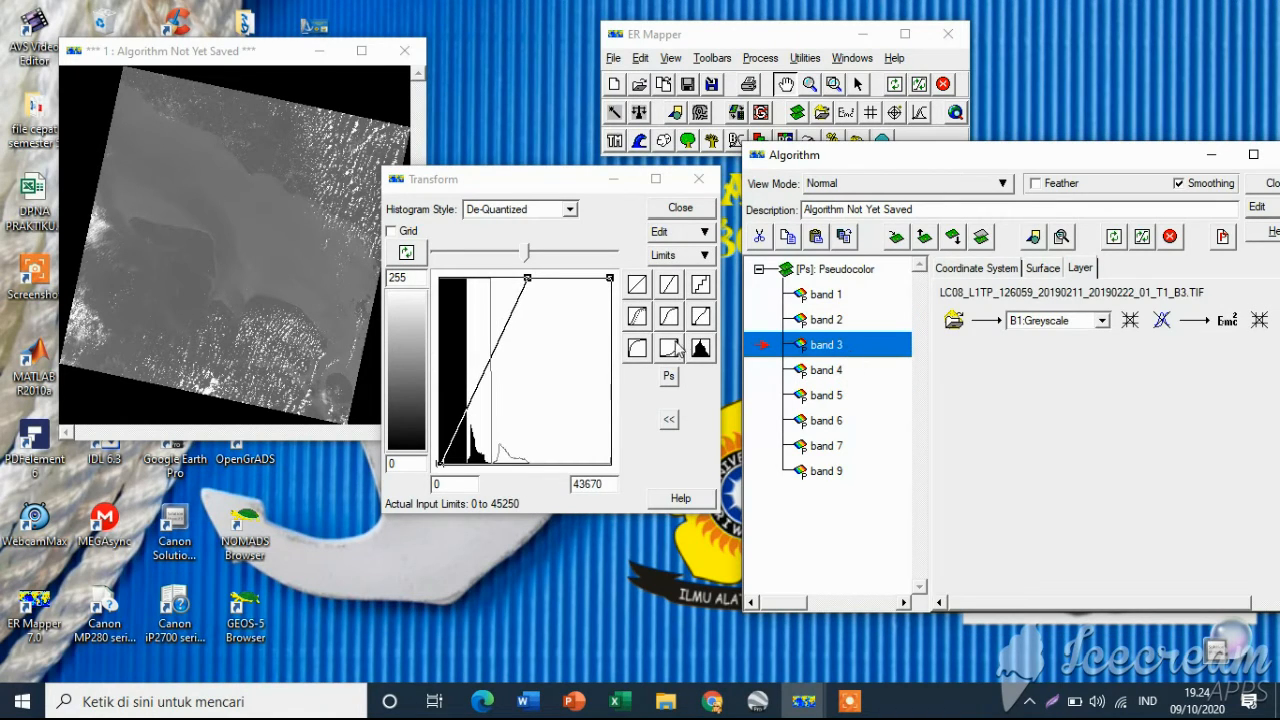
{"action": "left_click", "coordinate": [686, 263]}
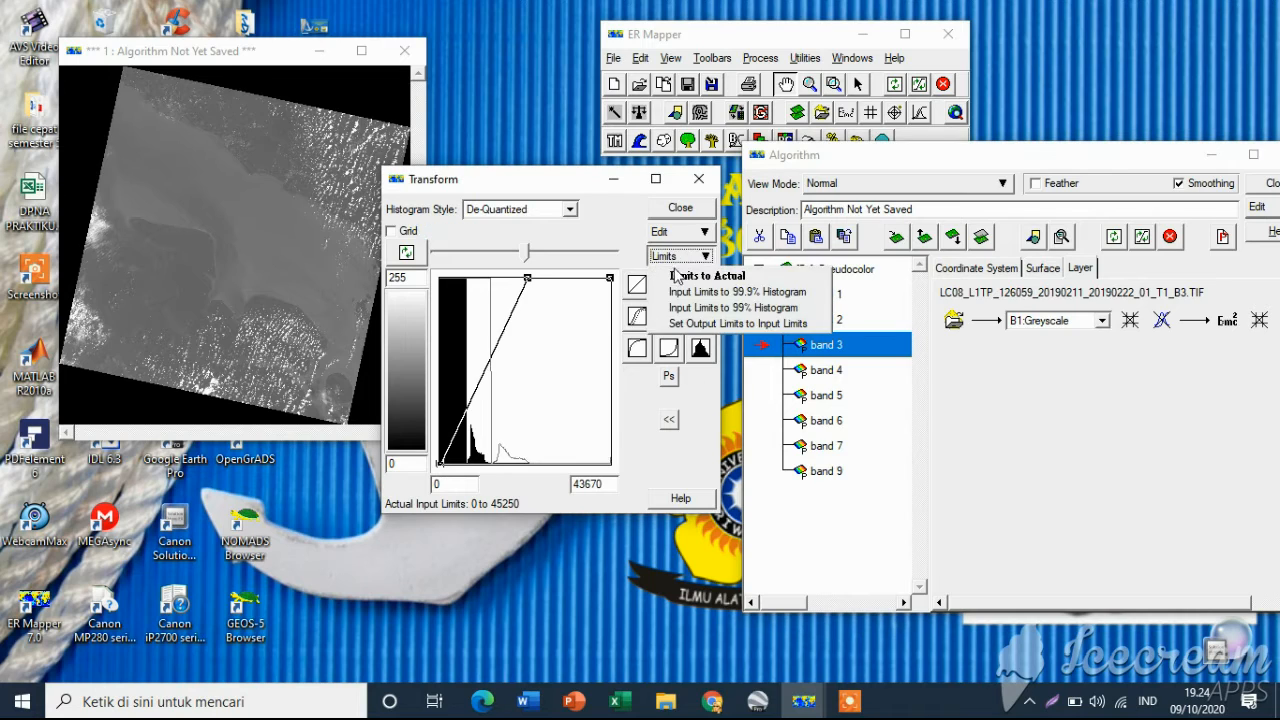
{"action": "left_click", "coordinate": [691, 280]}
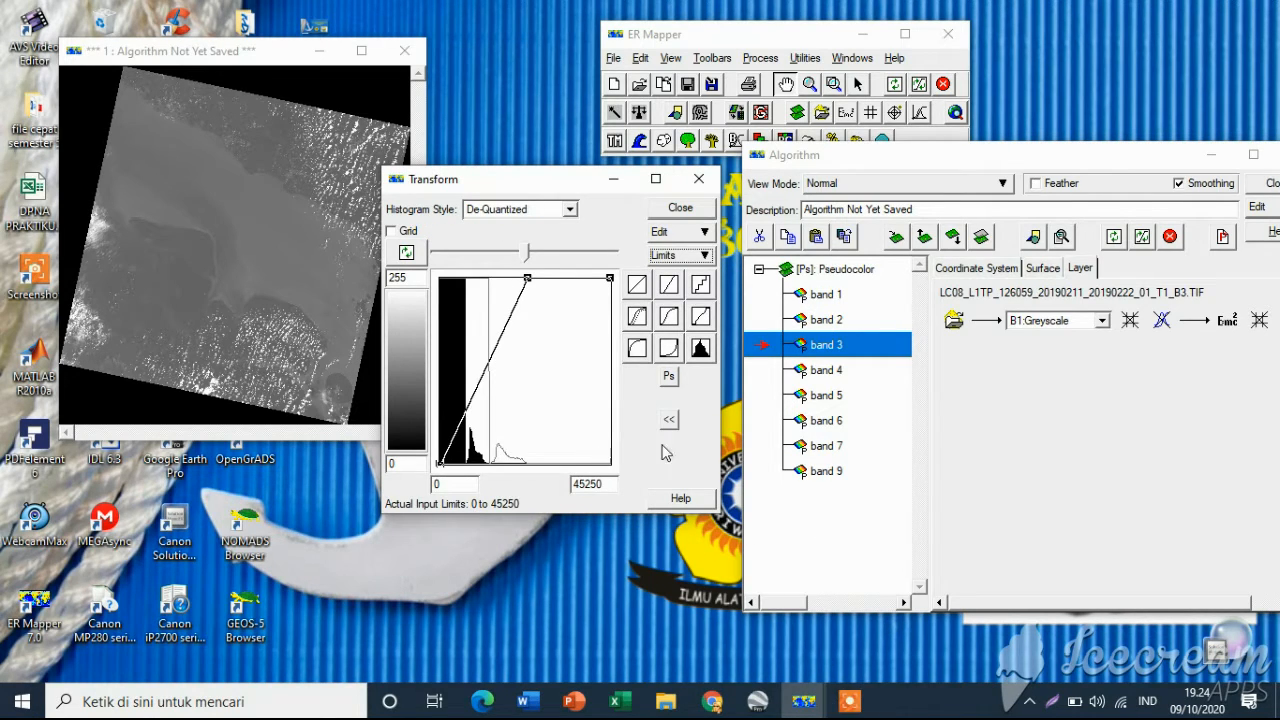
Set the transform input limits to actual for the band 4 and band 5 layers
{"action": "left_click", "coordinate": [855, 372]}
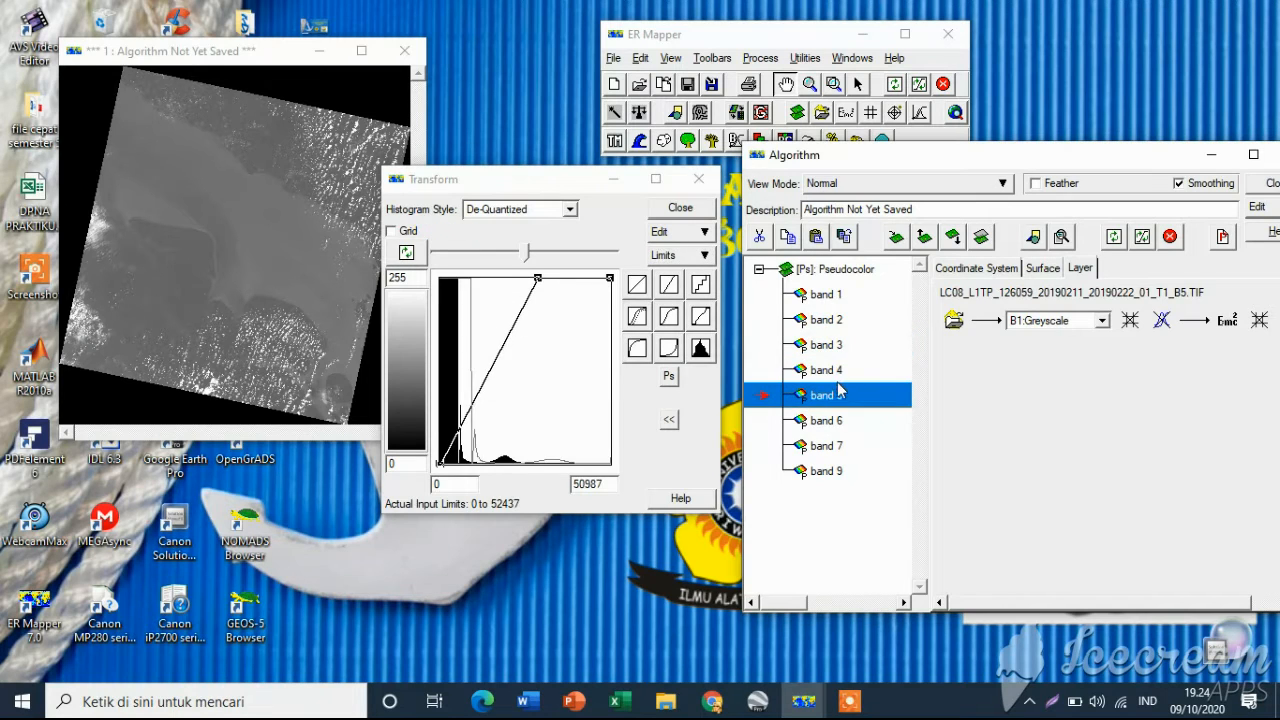
{"action": "left_click", "coordinate": [677, 257]}
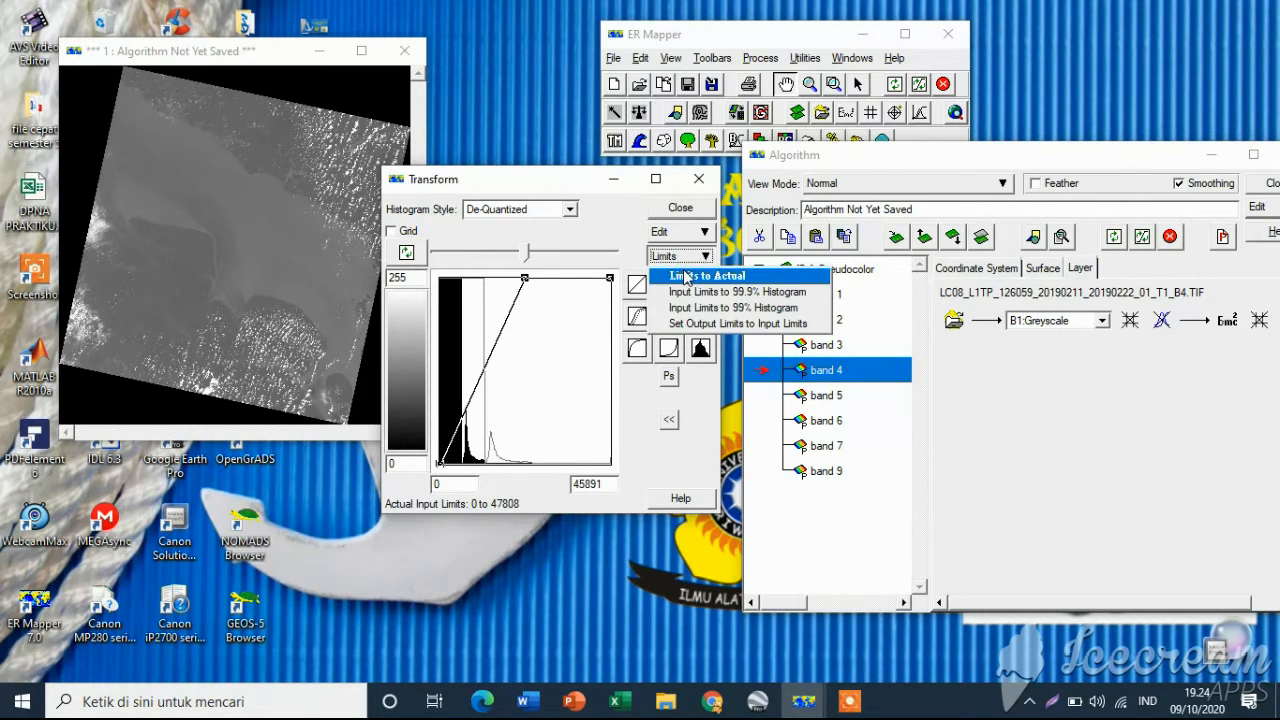
{"action": "left_click", "coordinate": [688, 277]}
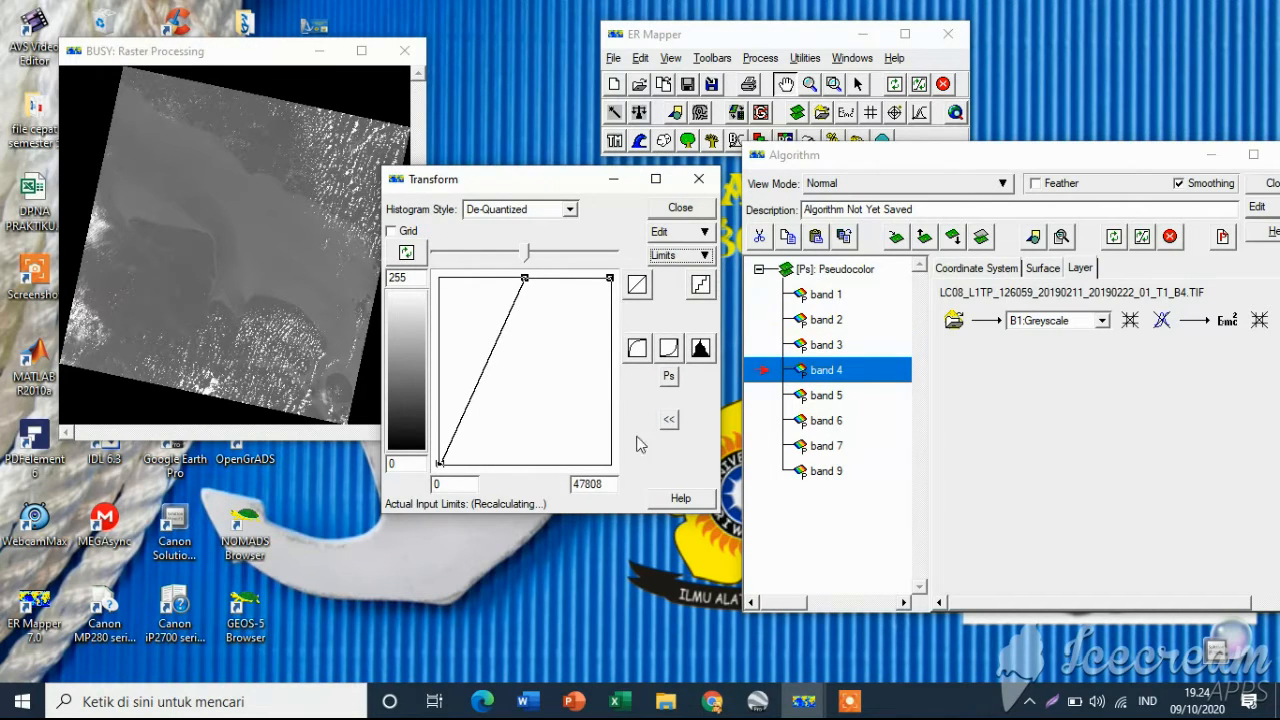
{"action": "left_click", "coordinate": [860, 399]}
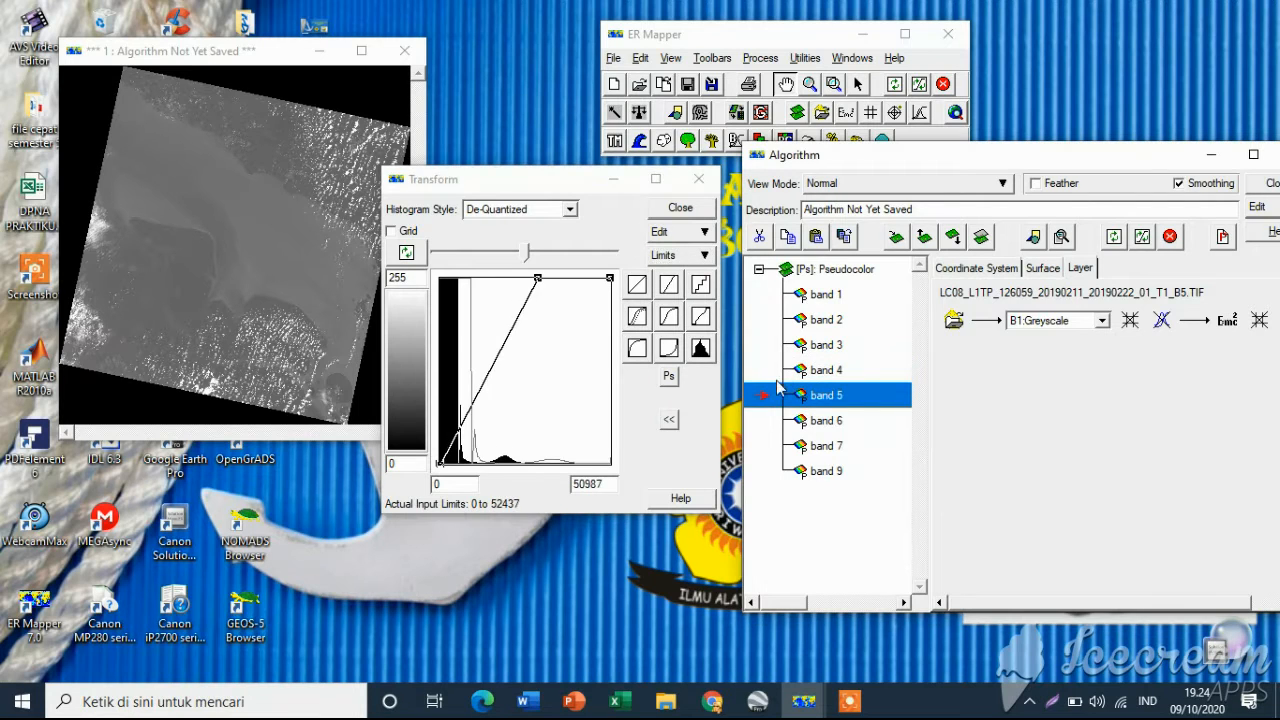
{"action": "left_click", "coordinate": [673, 252]}
{"action": "left_click", "coordinate": [690, 276]}
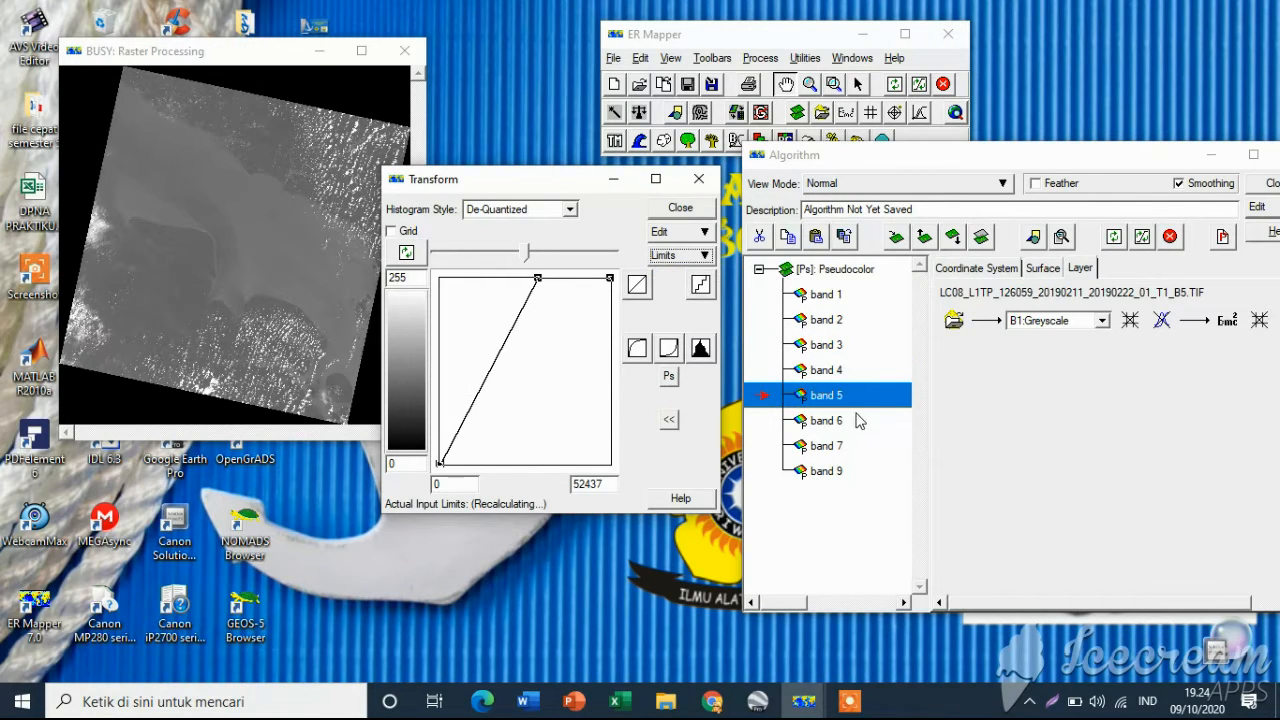
{"action": "left_click", "coordinate": [849, 701]}
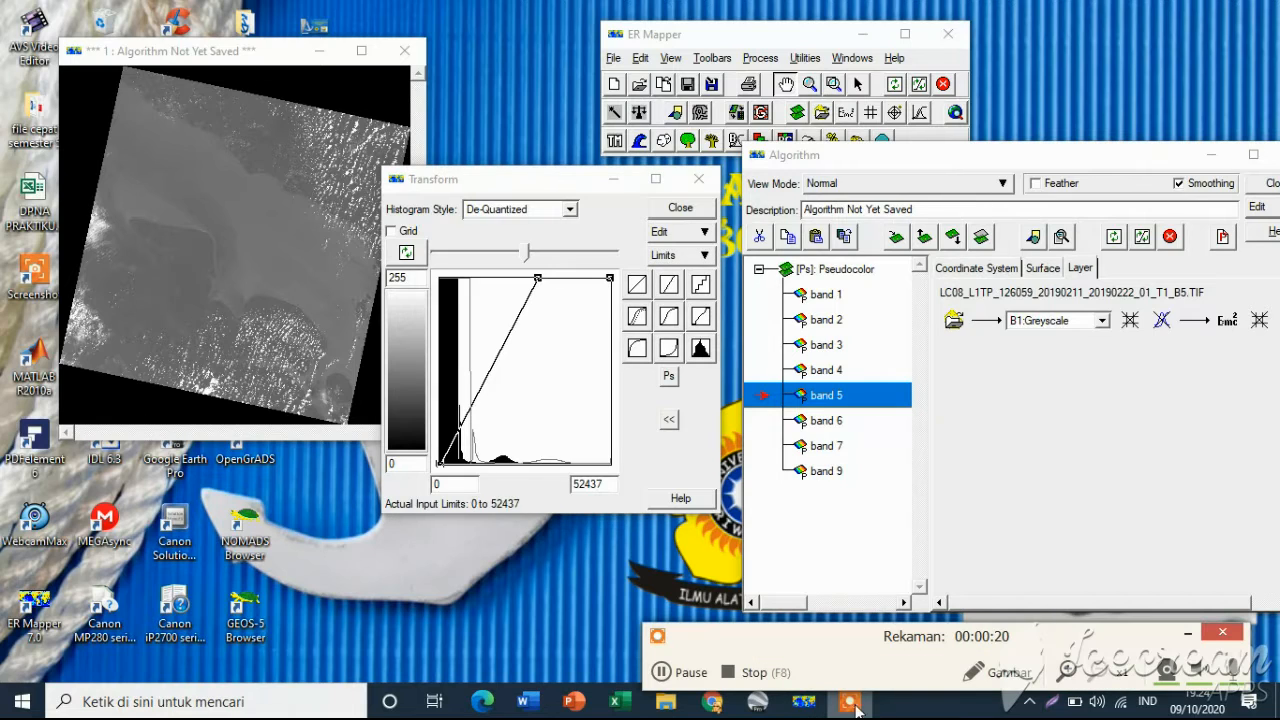
Set the transform input limits to actual for the band 6 and band 7 layers
{"action": "left_click", "coordinate": [815, 424]}
{"action": "left_click", "coordinate": [825, 397]}
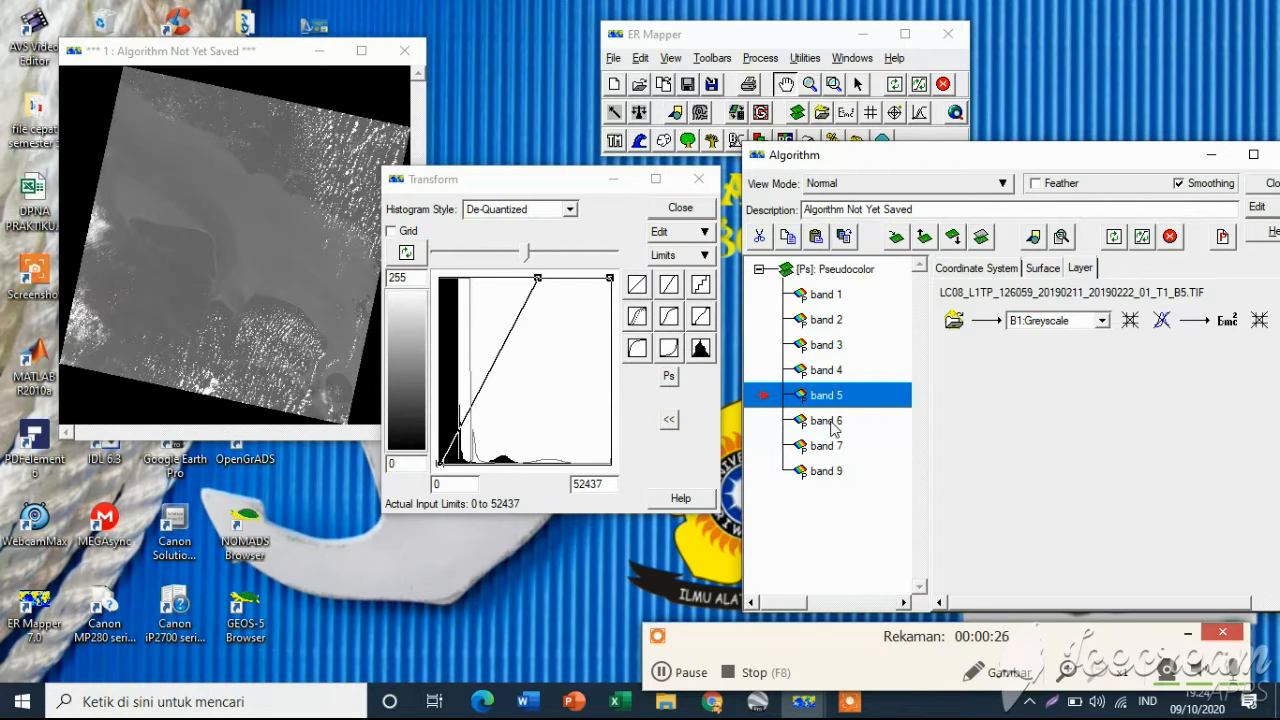
{"action": "left_click", "coordinate": [832, 428]}
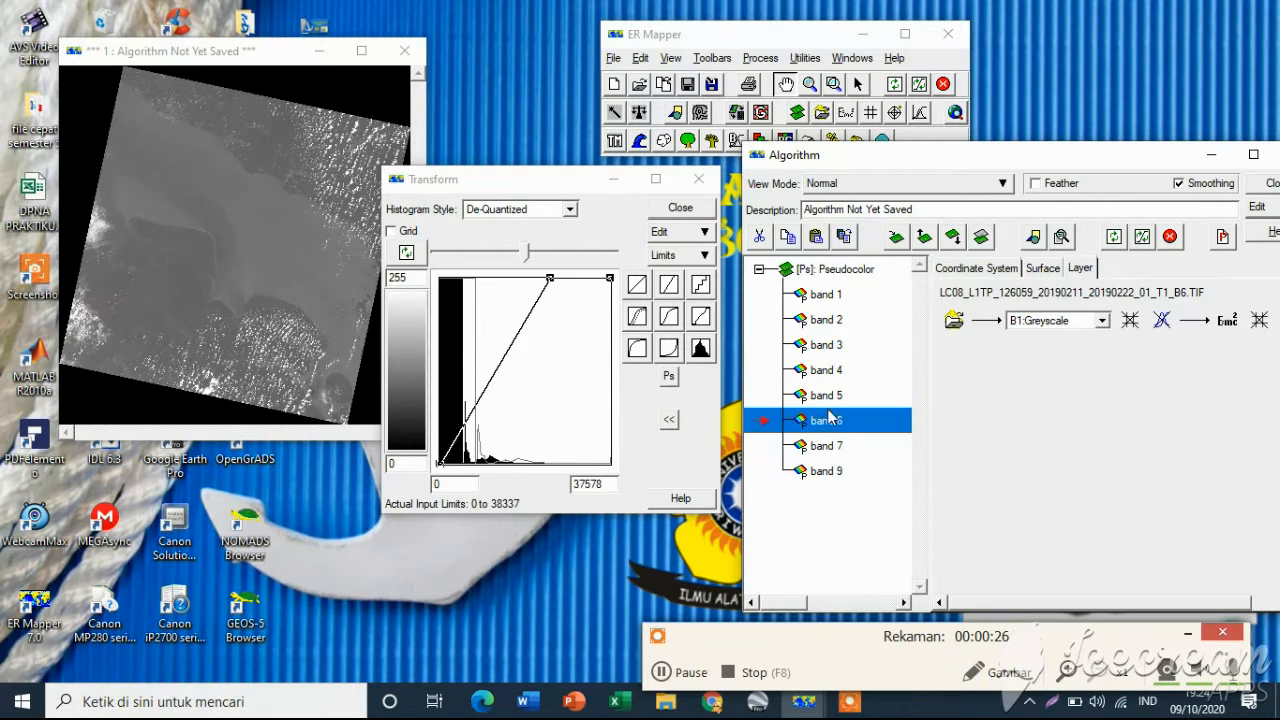
{"action": "left_click", "coordinate": [705, 256]}
{"action": "left_click", "coordinate": [707, 282]}
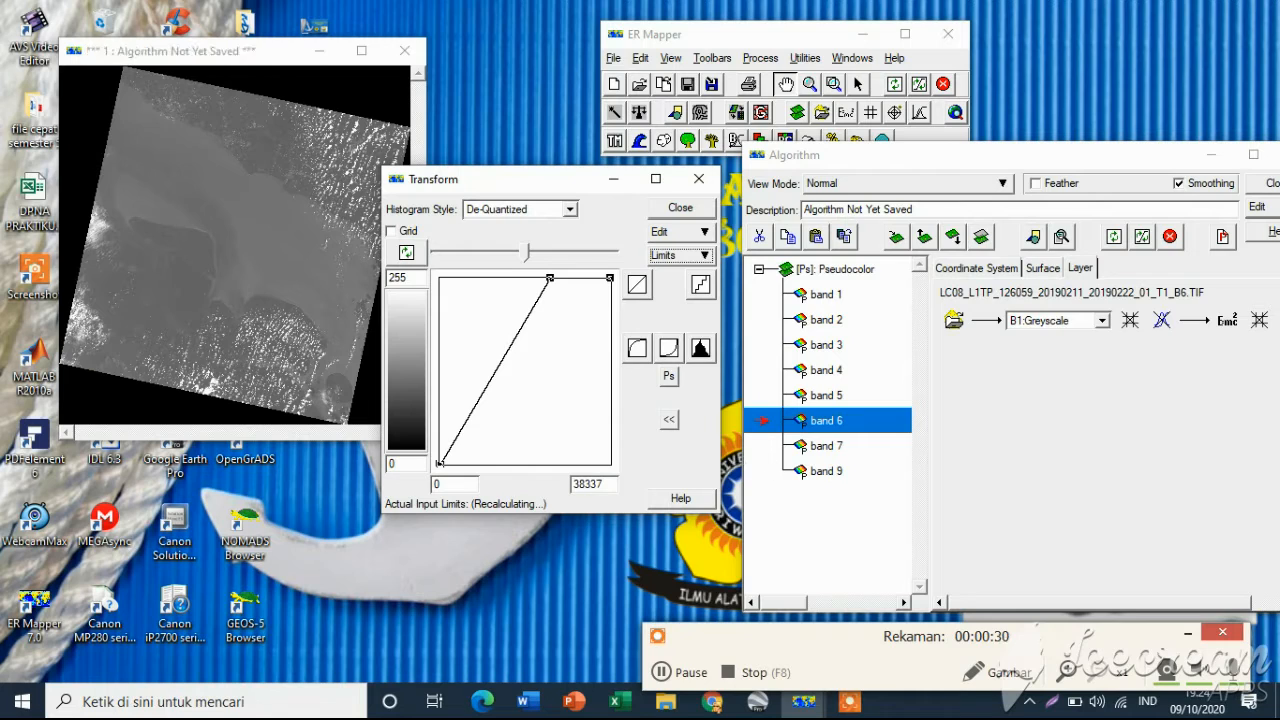
{"action": "left_click", "coordinate": [790, 446]}
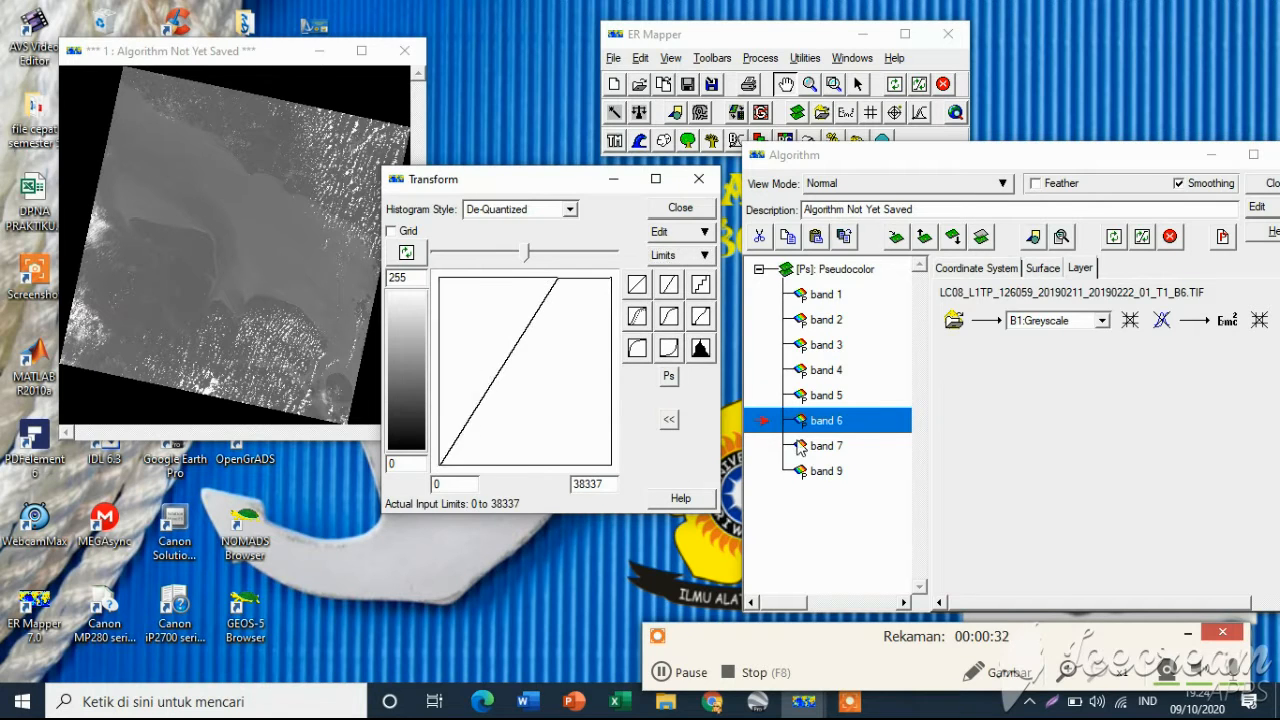
{"action": "left_click", "coordinate": [700, 256]}
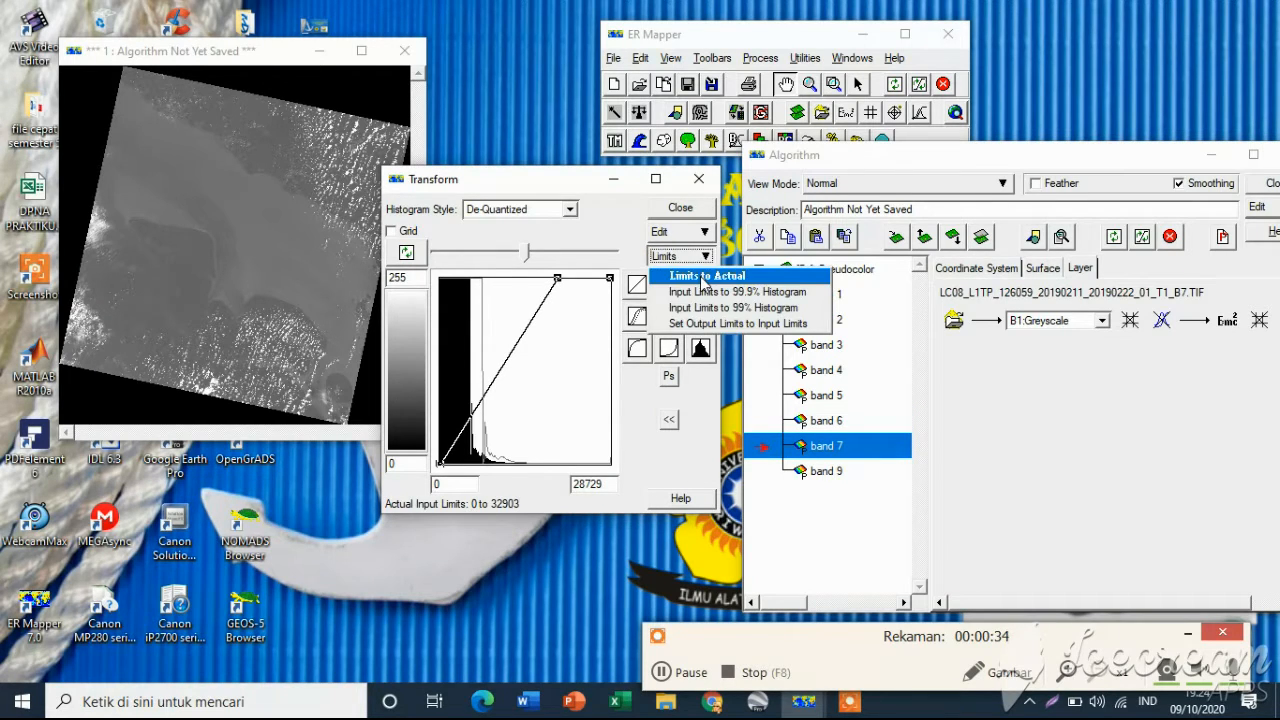
{"action": "left_click", "coordinate": [760, 274]}
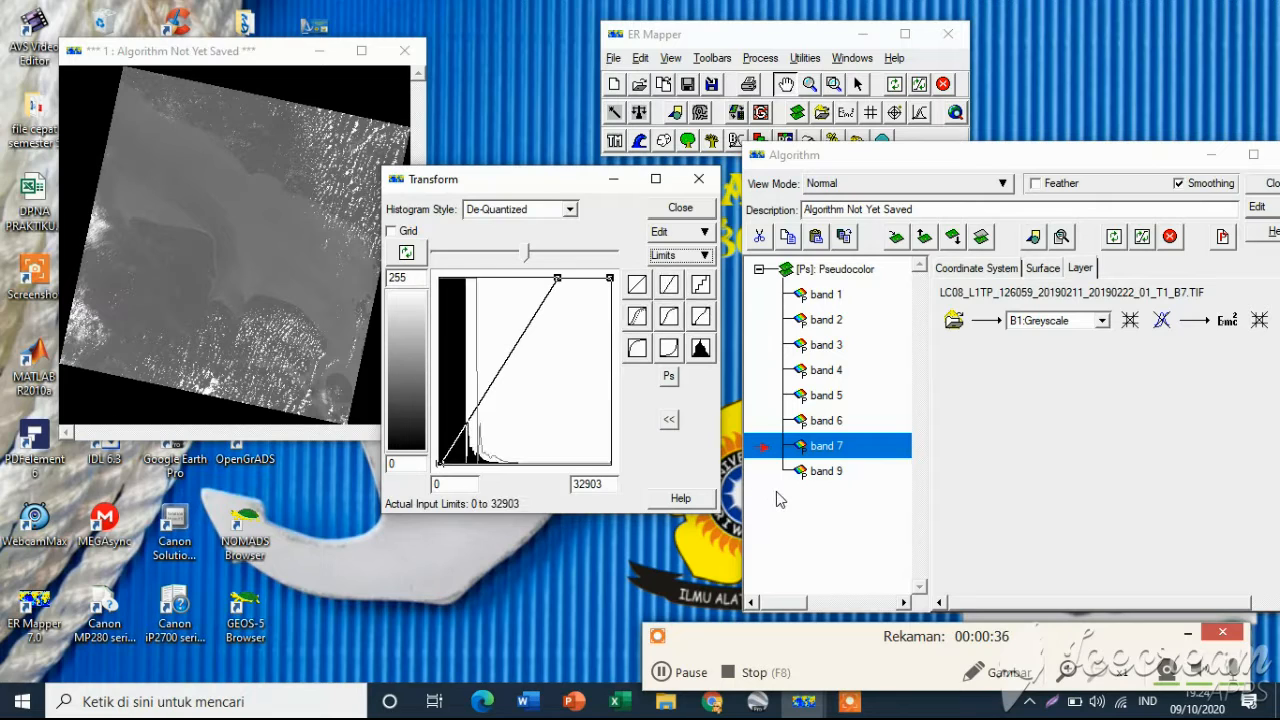
Set the band 9 layer's transform input limits to actual
{"action": "left_click", "coordinate": [826, 471]}
{"action": "left_click", "coordinate": [697, 256]}
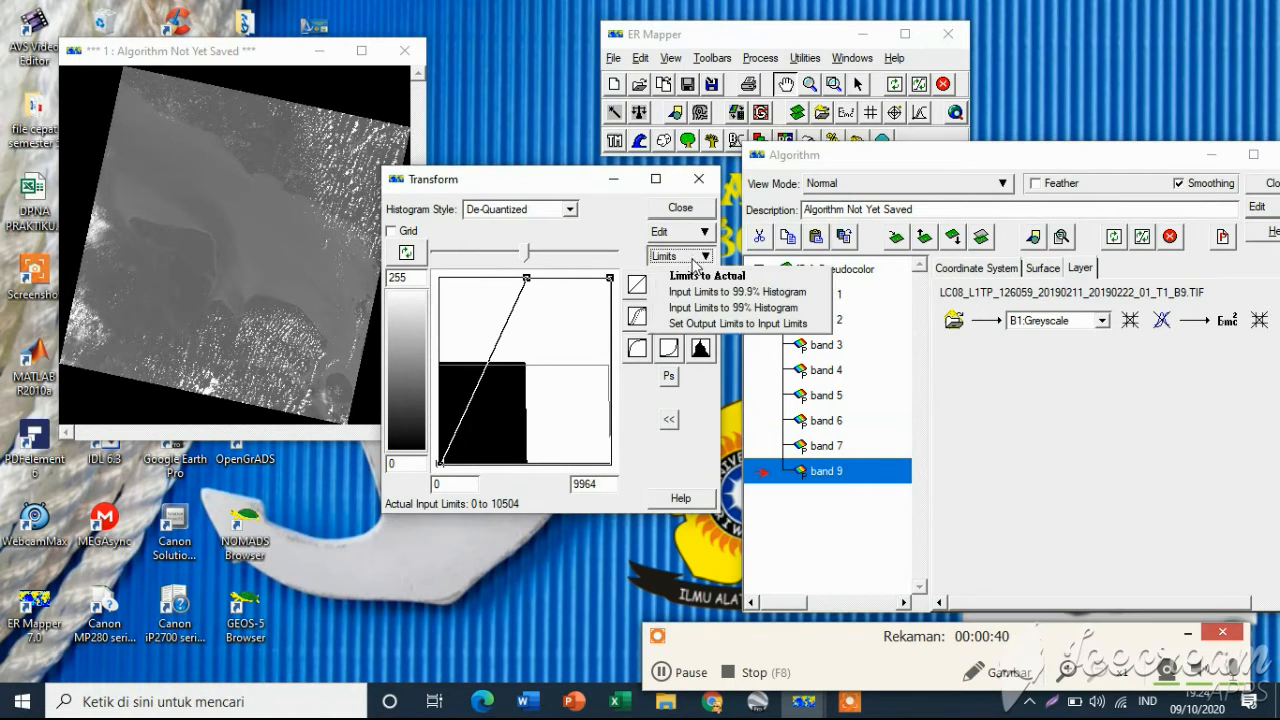
{"action": "left_click", "coordinate": [699, 275]}
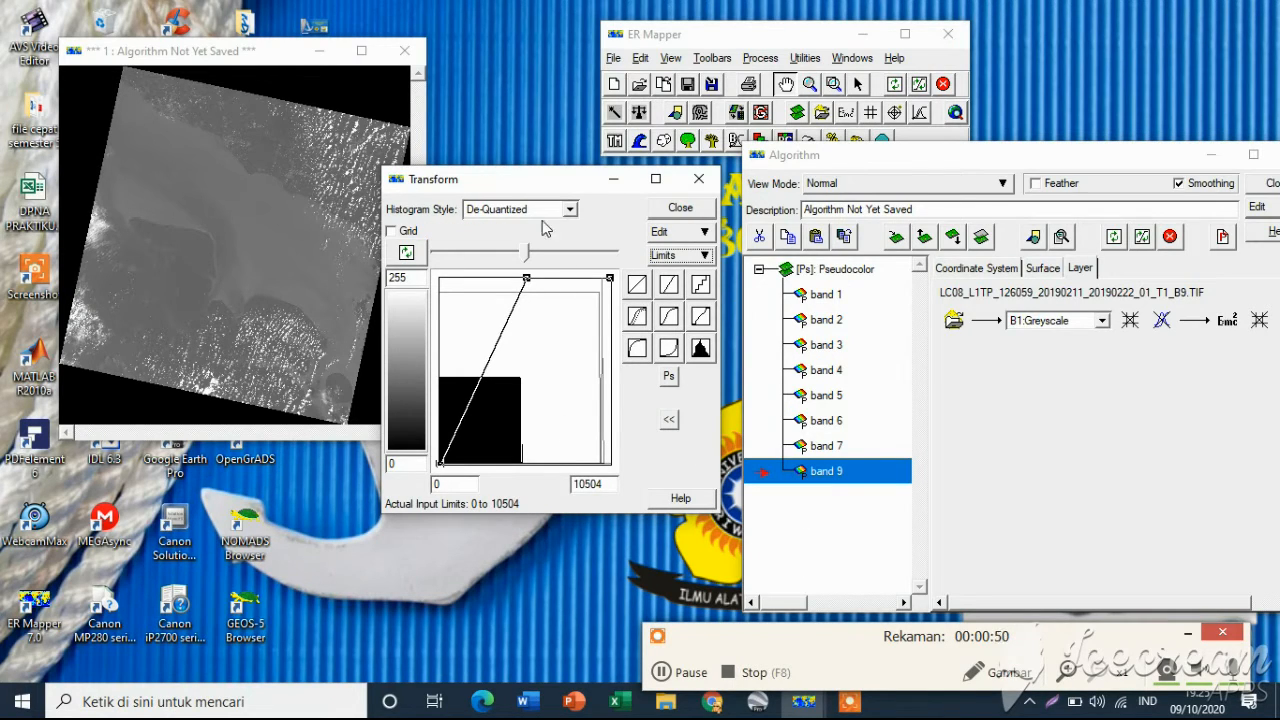
{"action": "left_click_drag", "start_coordinate": [533, 190], "coordinate": [1093, 390]}
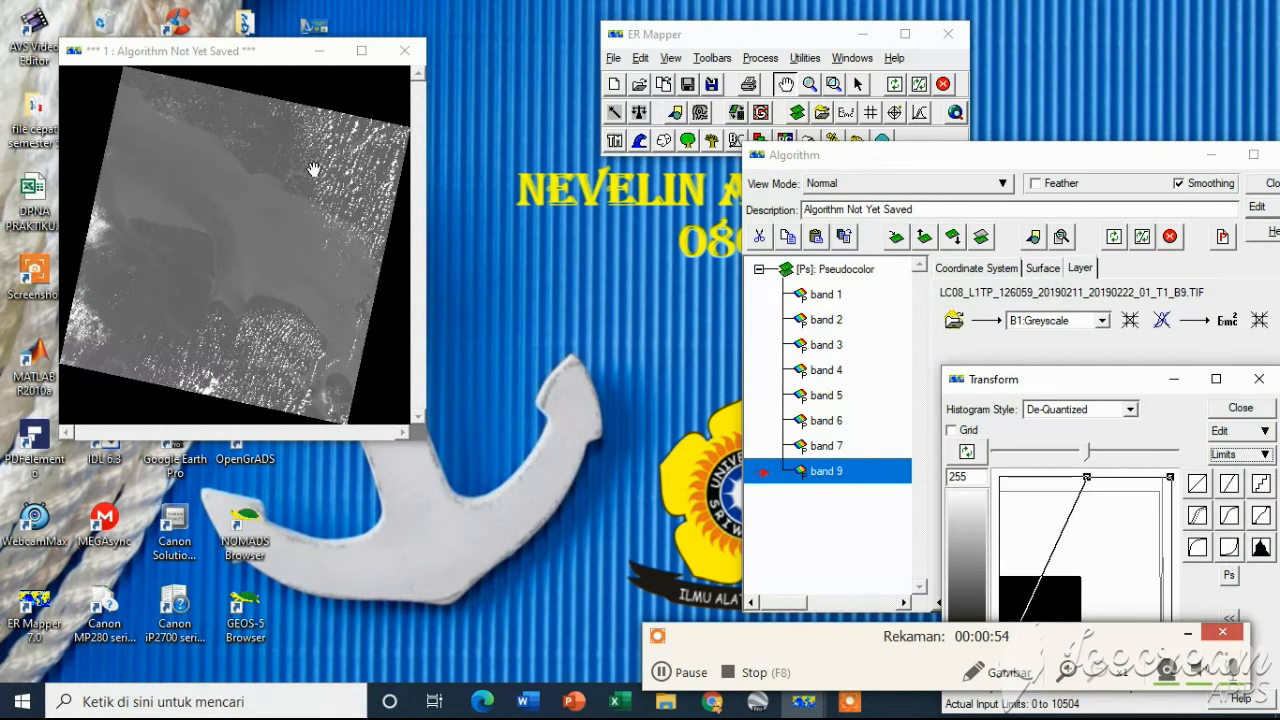
{"action": "mouse_move", "coordinate": [260, 296]}
{"action": "left_mouse_down"}
{"action": "mouse_move", "coordinate": [248, 276]}
{"action": "mouse_move", "coordinate": [271, 286]}
{"action": "mouse_move", "coordinate": [262, 293]}
{"action": "left_mouse_up"}
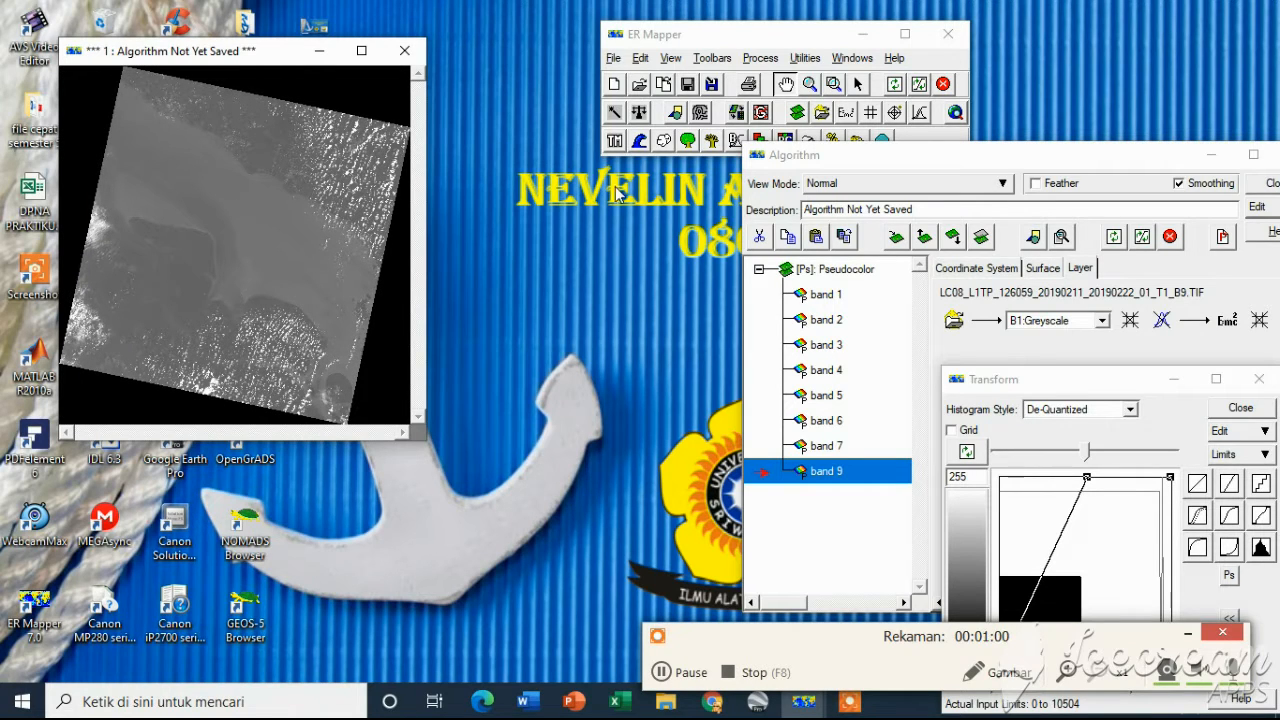
{"action": "left_click_drag", "start_coordinate": [860, 156], "coordinate": [864, 186]}
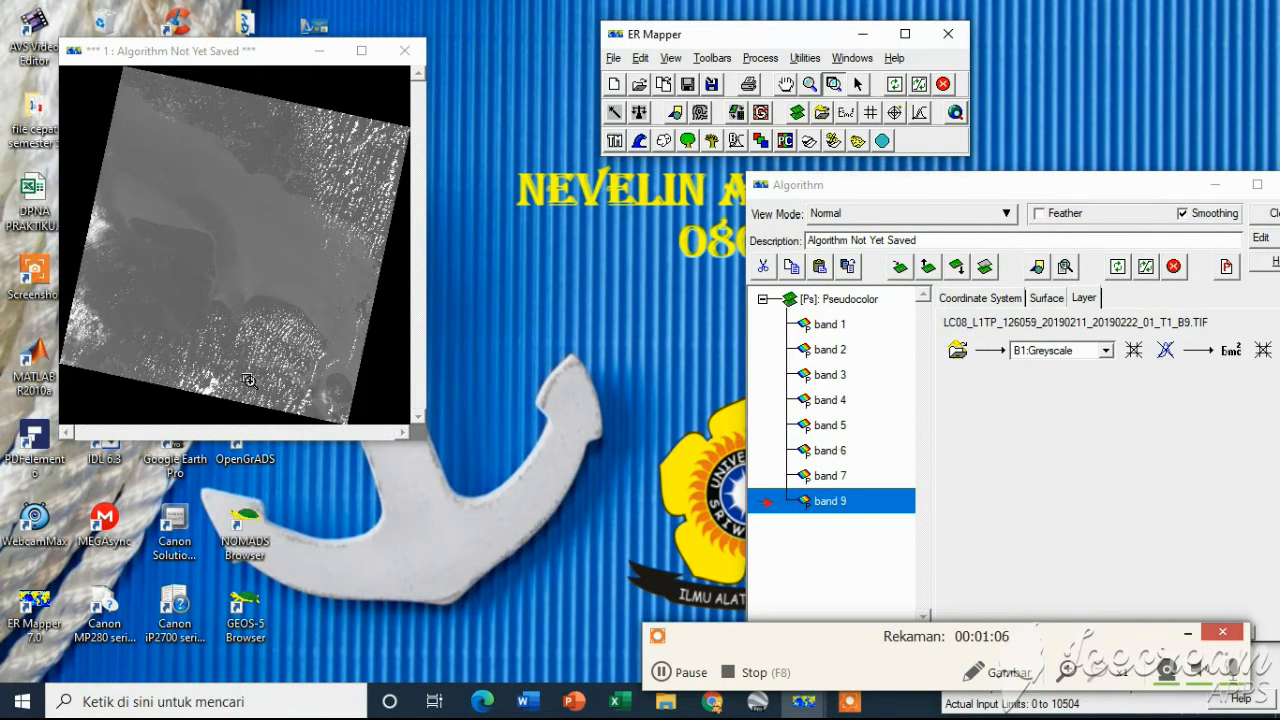
Zoom into the cloud-covered area in the lower part of the image
{"action": "left_click", "coordinate": [278, 298]}
{"action": "left_click_drag", "start_coordinate": [278, 298], "coordinate": [326, 331]}
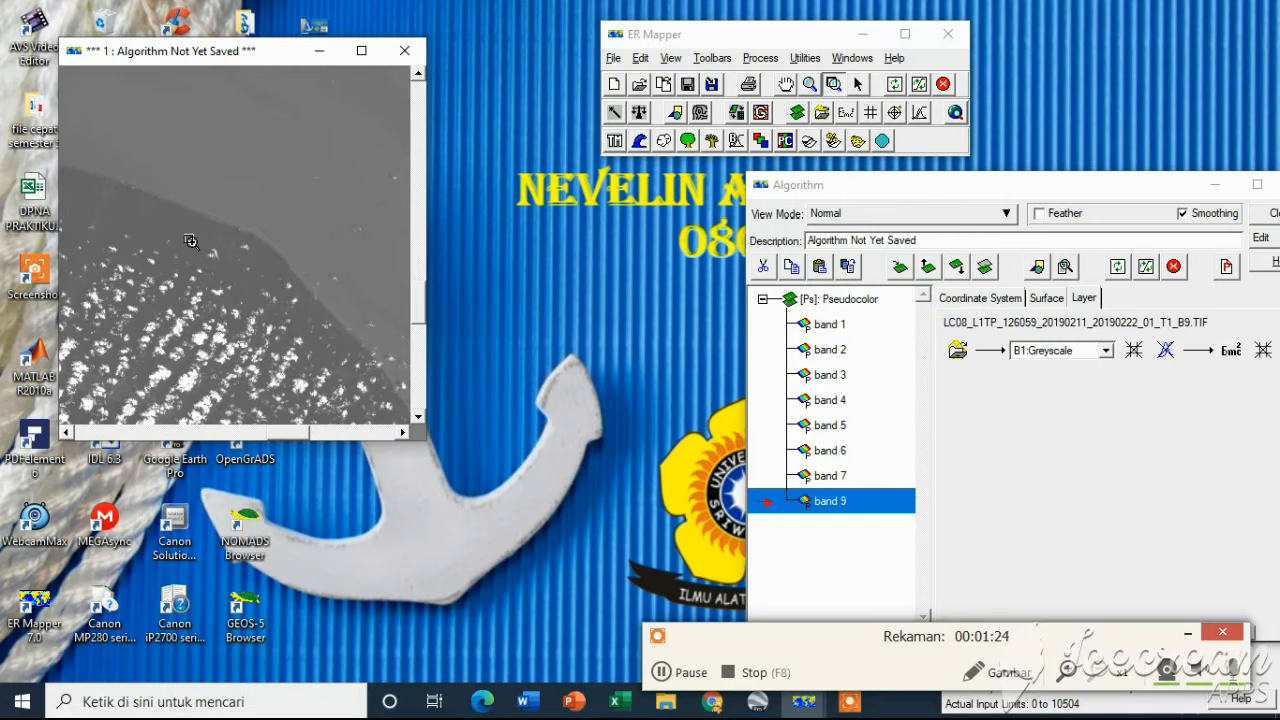
{"action": "left_click_drag", "start_coordinate": [84, 159], "coordinate": [264, 266]}
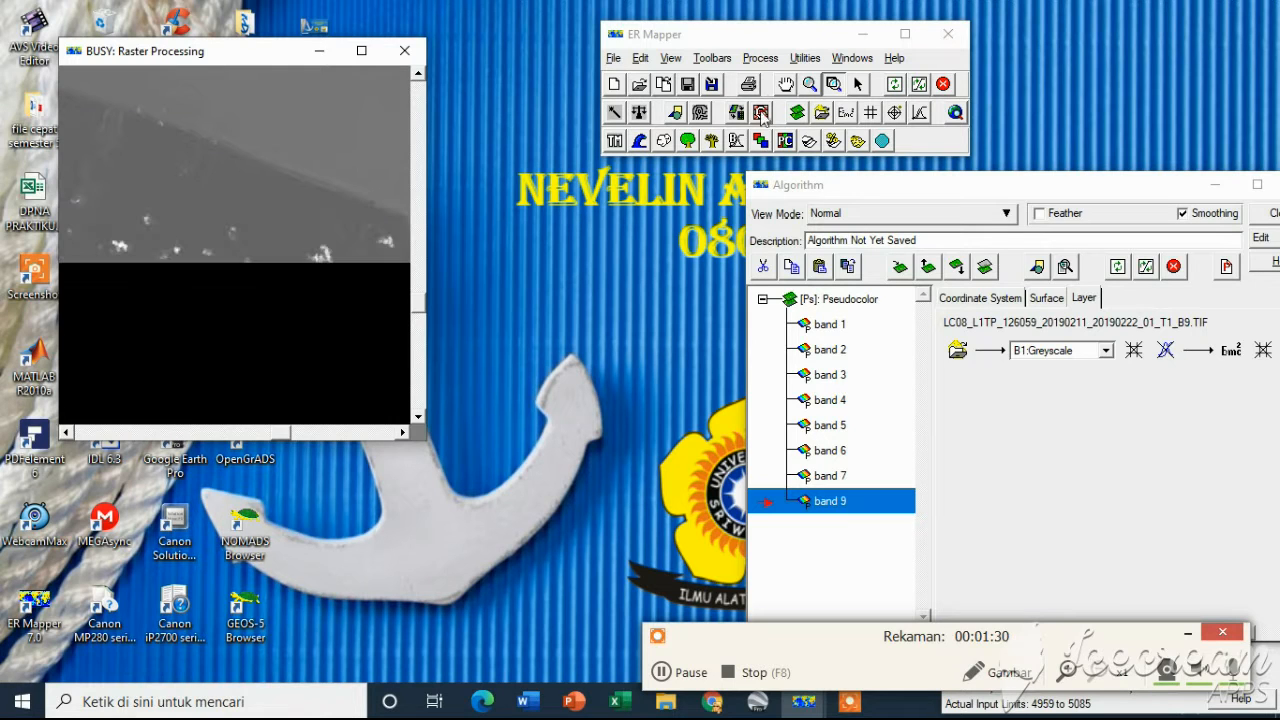
{"action": "left_click", "coordinate": [786, 85]}
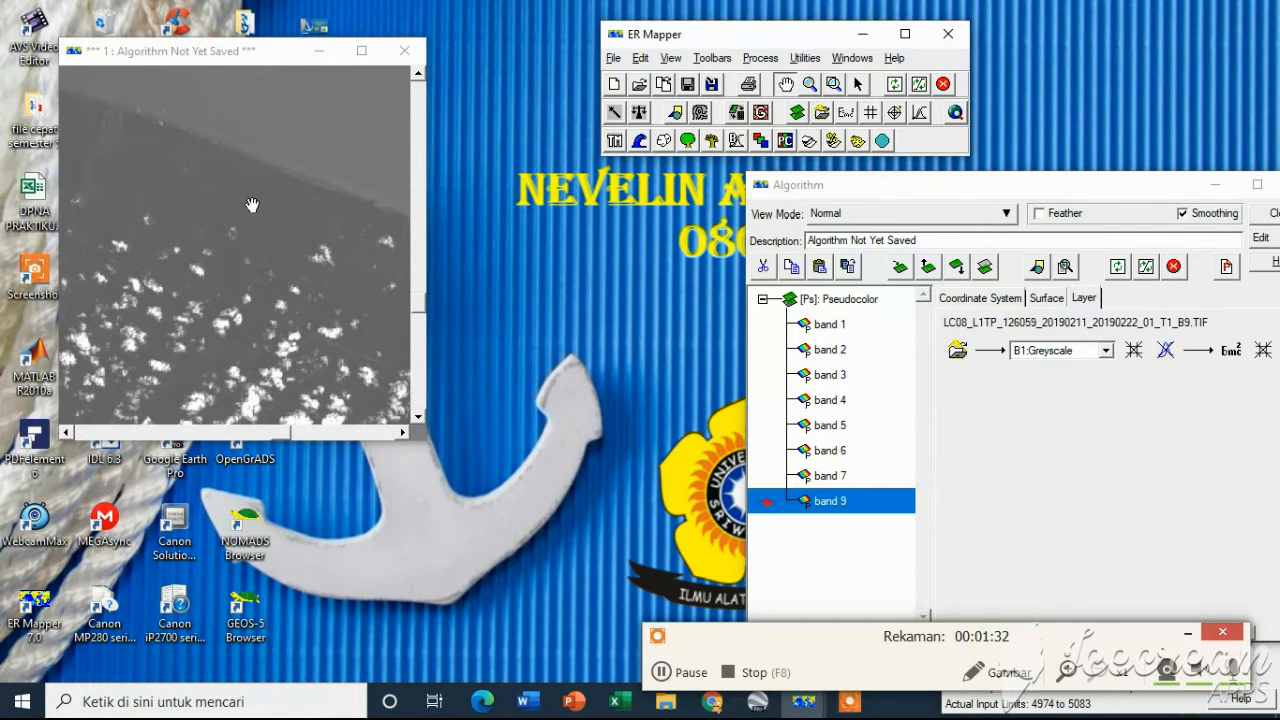
Refresh the image with a 99% clip on the transform limits
{"action": "left_click_drag", "start_coordinate": [252, 205], "coordinate": [275, 243]}
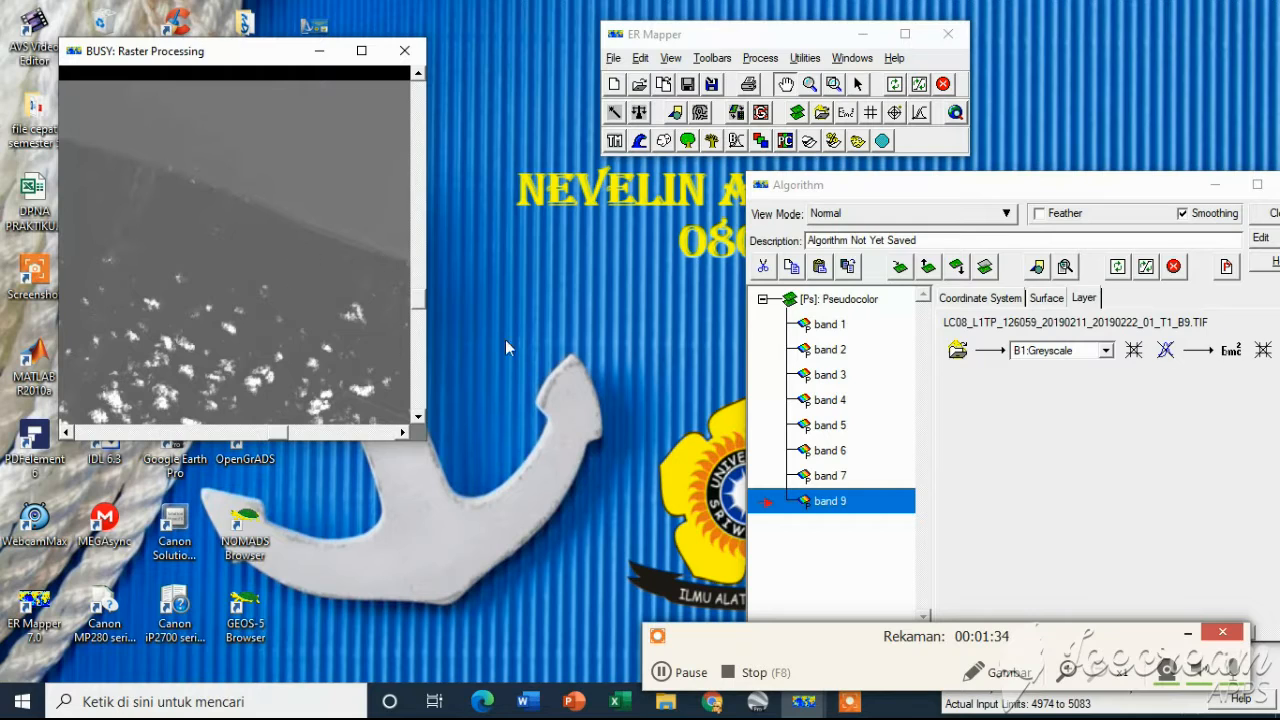
{"action": "left_click", "coordinate": [670, 674]}
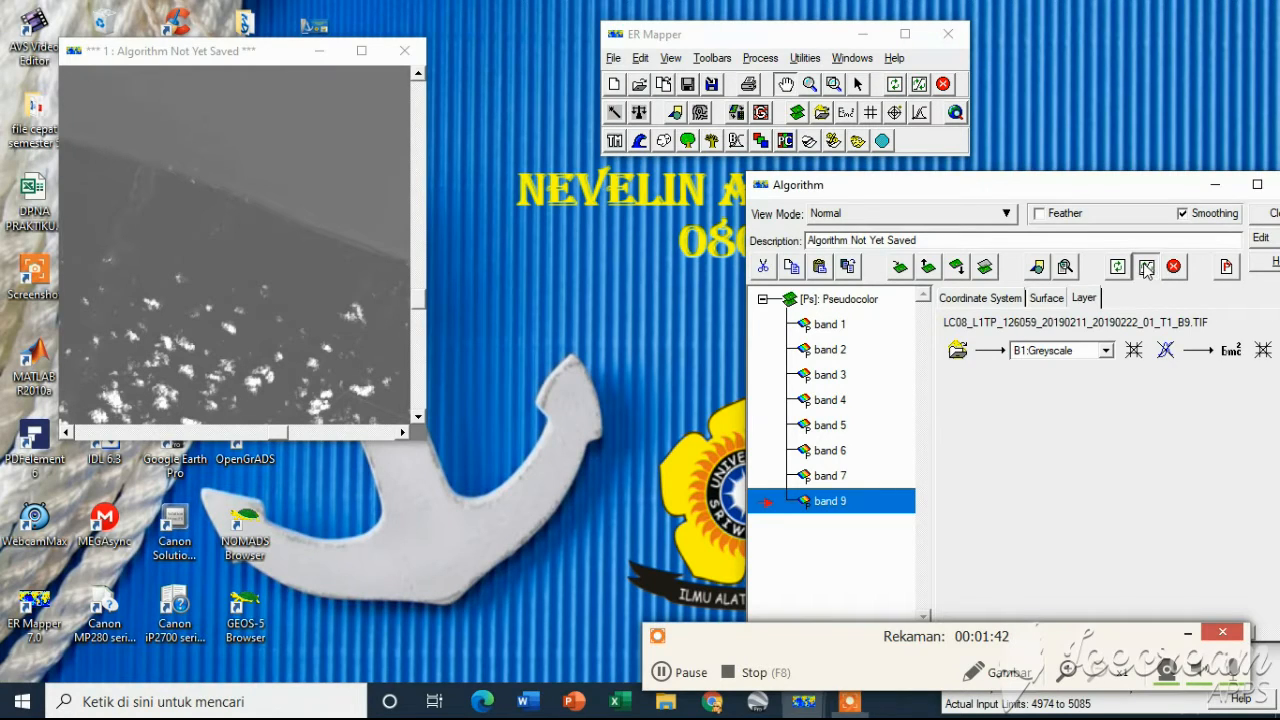
{"action": "left_click", "coordinate": [1146, 267]}
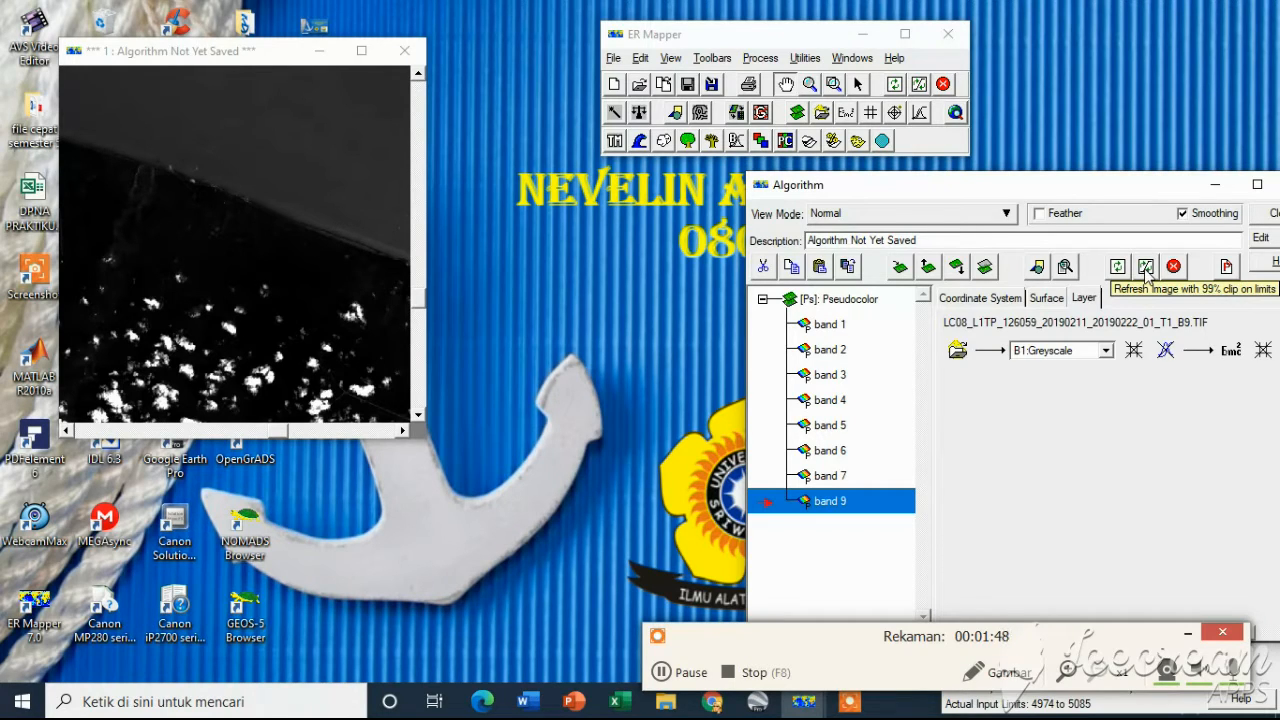
{"action": "left_click", "coordinate": [1146, 267]}
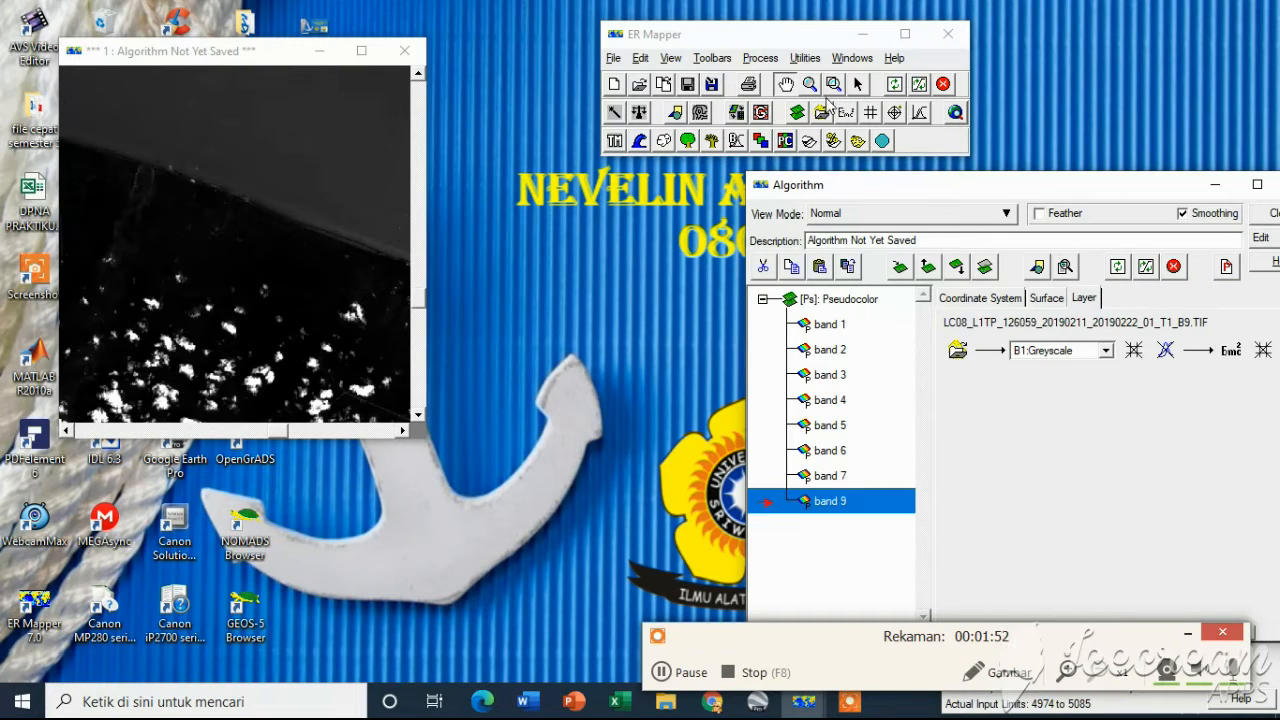
Zoom into and pan around the cloud-covered area to examine it
{"action": "left_click", "coordinate": [833, 86]}
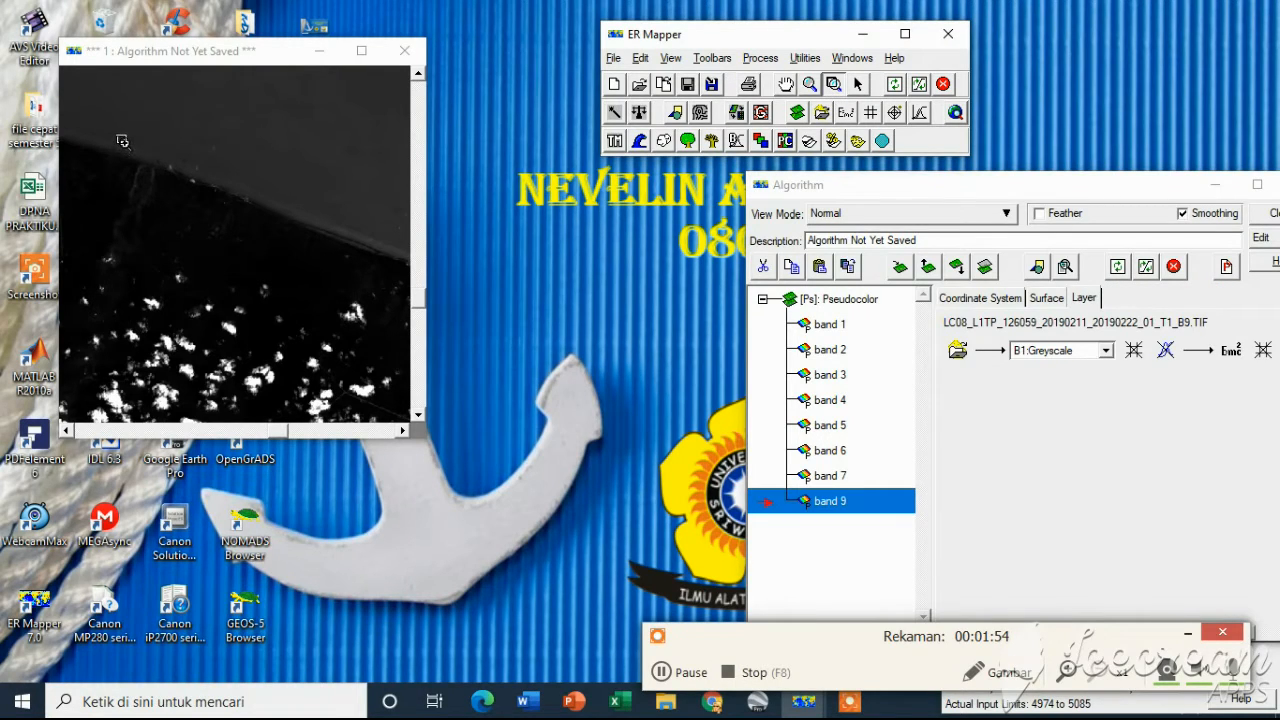
{"action": "left_click", "coordinate": [110, 139]}
{"action": "left_click_drag", "start_coordinate": [321, 281], "coordinate": [337, 287]}
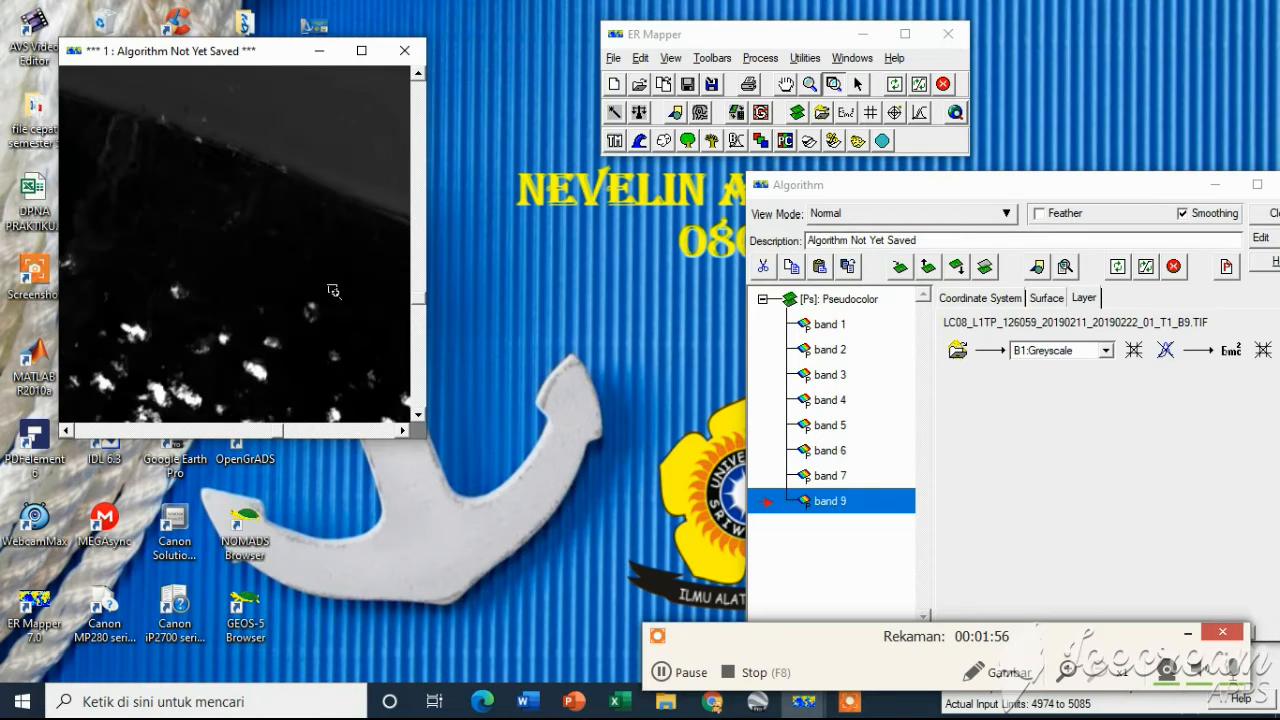
{"action": "left_click", "coordinate": [782, 87]}
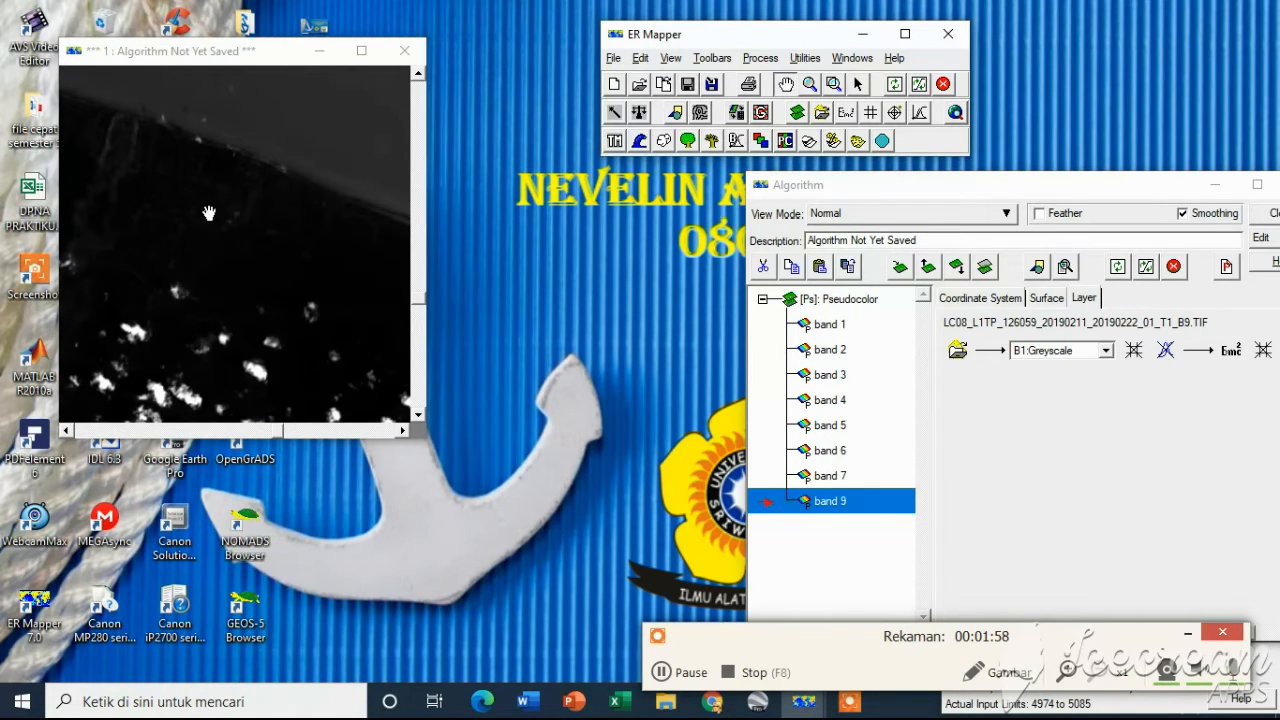
{"action": "left_click_drag", "start_coordinate": [209, 213], "coordinate": [279, 254]}
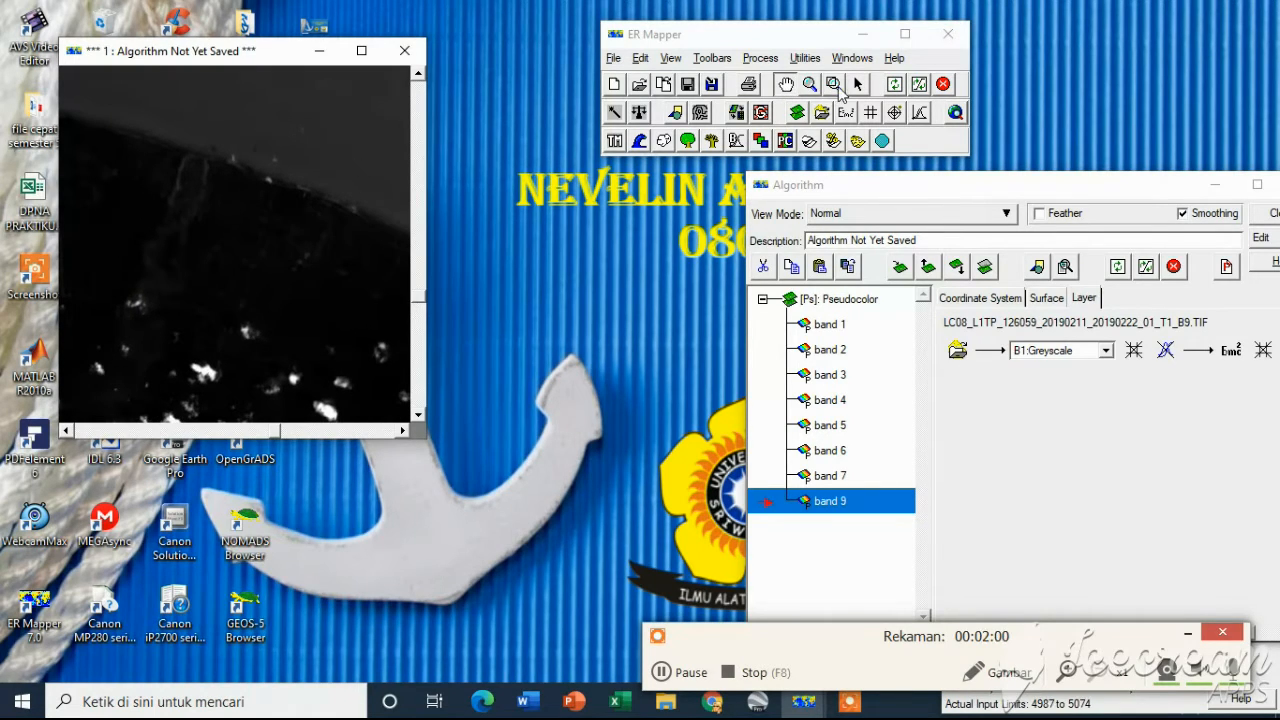
{"action": "mouse_move", "coordinate": [332, 298]}
{"action": "left_mouse_down"}
{"action": "mouse_move", "coordinate": [226, 271]}
{"action": "mouse_move", "coordinate": [143, 223]}
{"action": "mouse_move", "coordinate": [99, 232]}
{"action": "mouse_move", "coordinate": [318, 305]}
{"action": "left_mouse_up"}
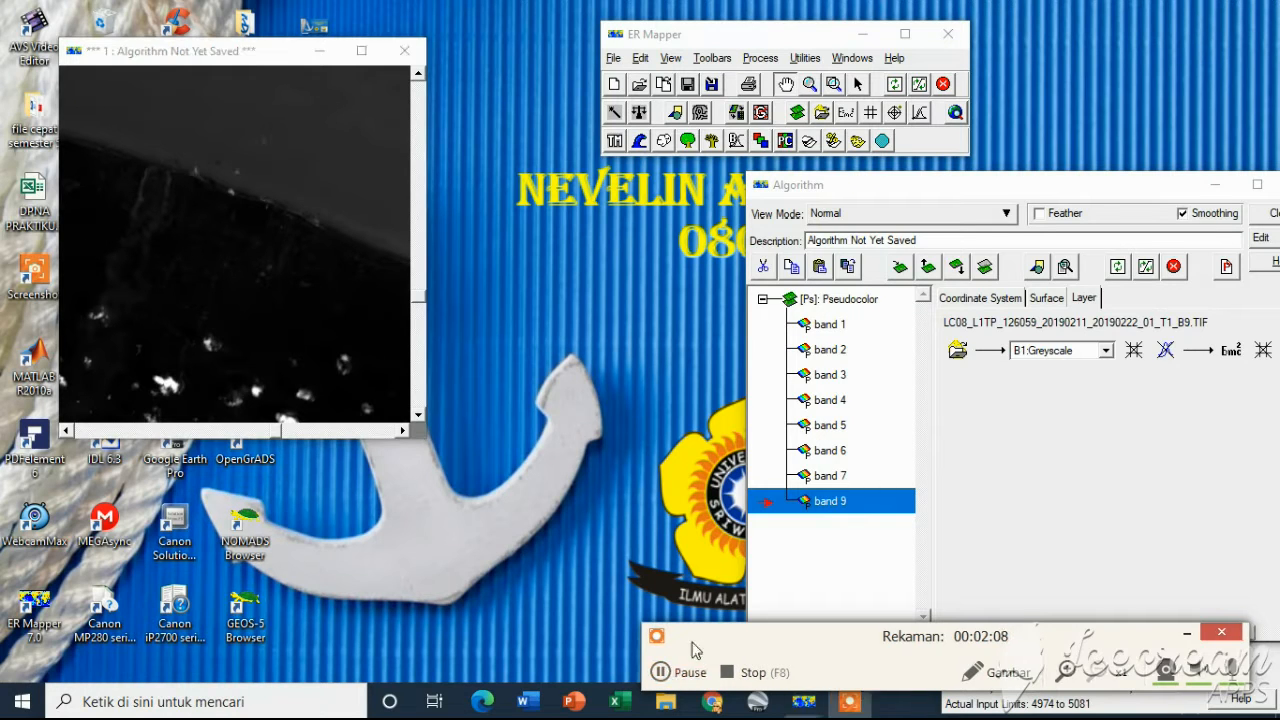
{"action": "left_click_drag", "start_coordinate": [706, 644], "coordinate": [150, 610]}
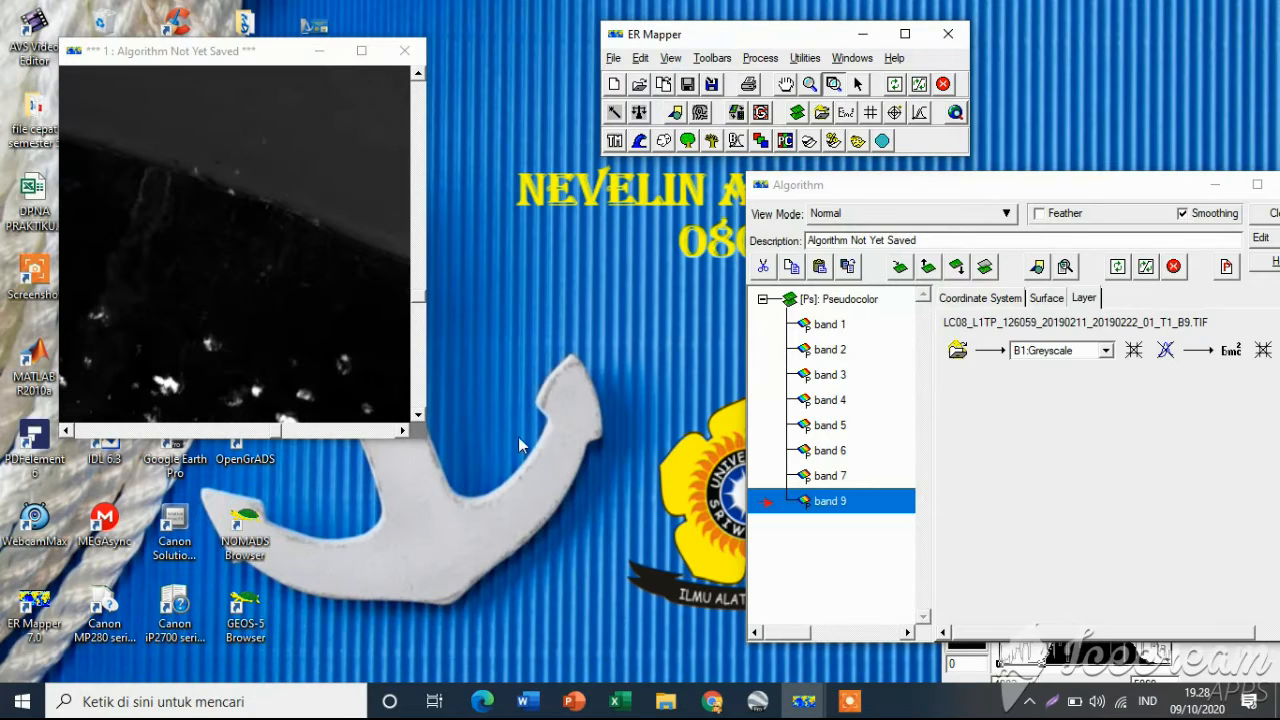
{"action": "left_click", "coordinate": [848, 700]}
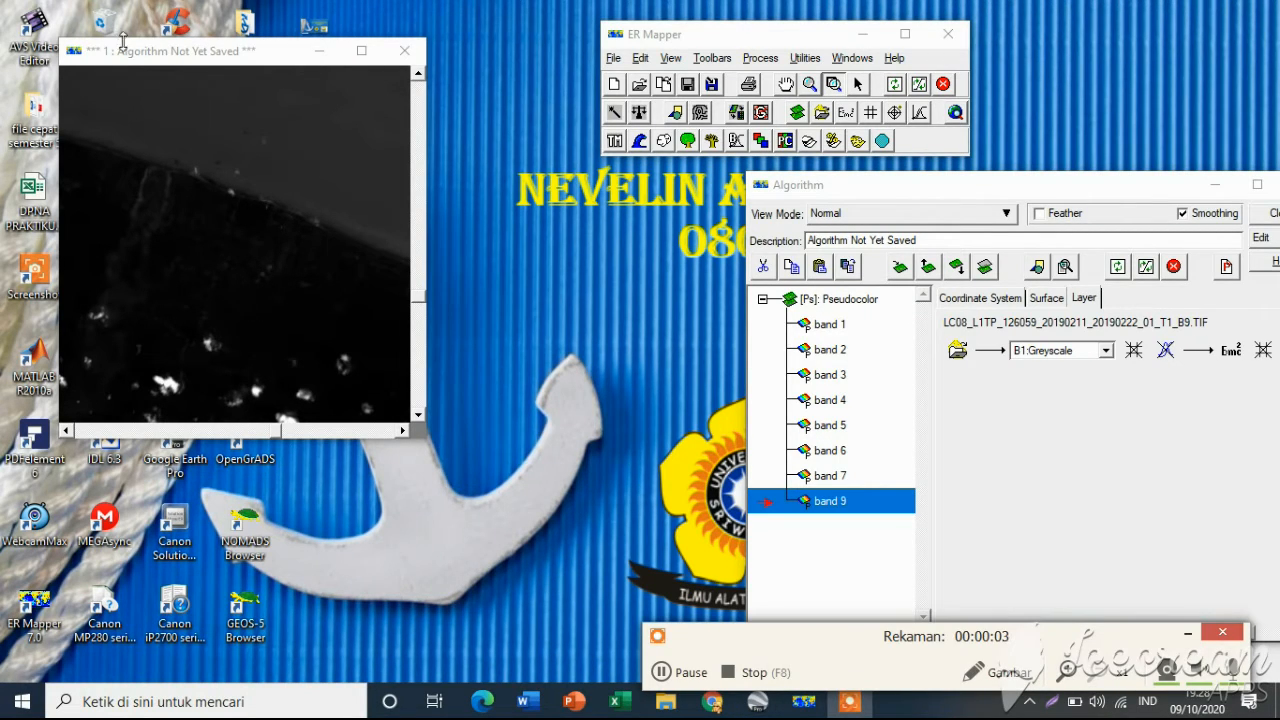
Zoom further and pan along the coastline to inspect the dark water area
{"action": "left_click_drag", "start_coordinate": [121, 137], "coordinate": [360, 308]}
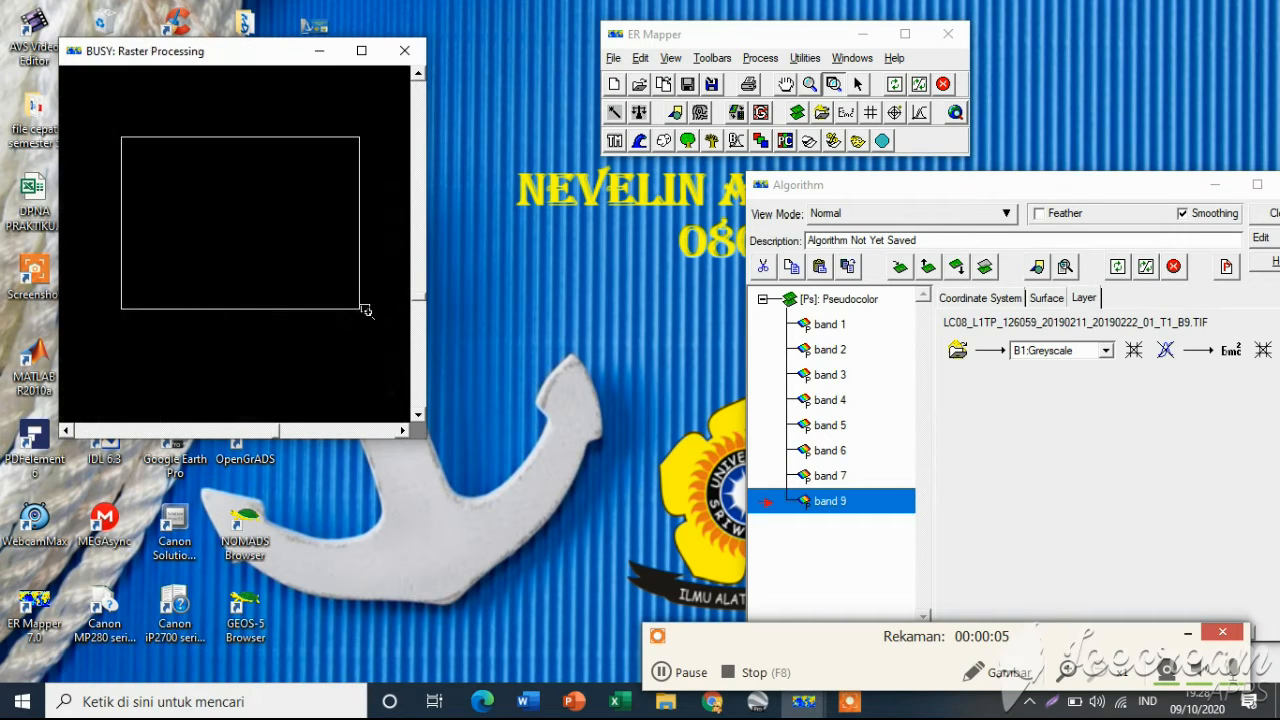
{"action": "left_click", "coordinate": [785, 86]}
{"action": "left_click_drag", "start_coordinate": [163, 169], "coordinate": [231, 223]}
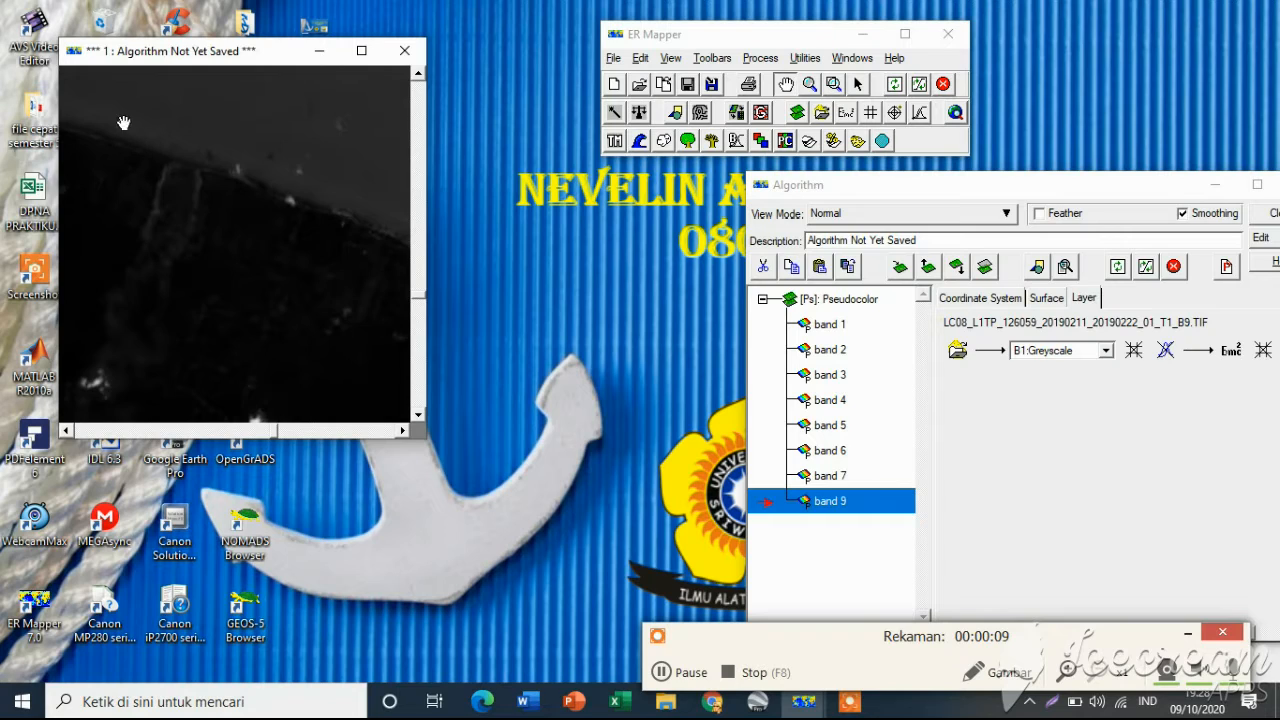
{"action": "left_click_drag", "start_coordinate": [123, 122], "coordinate": [80, 123]}
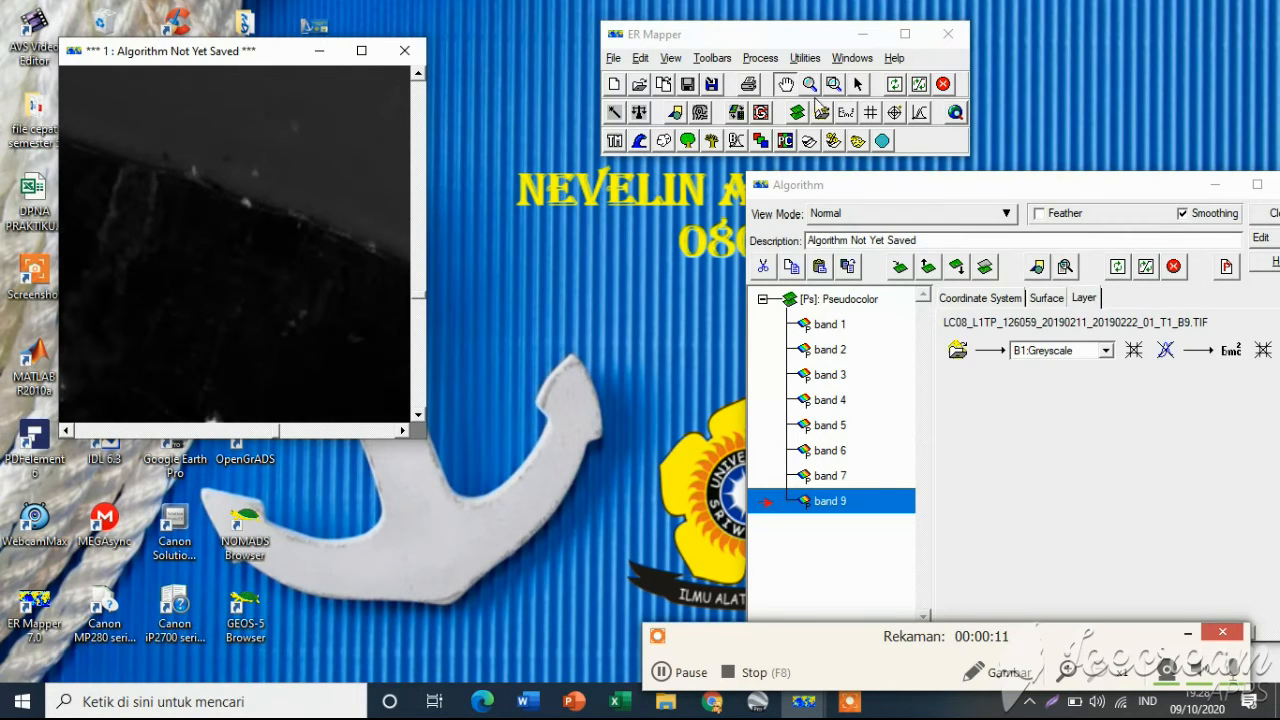
{"action": "left_click", "coordinate": [833, 84]}
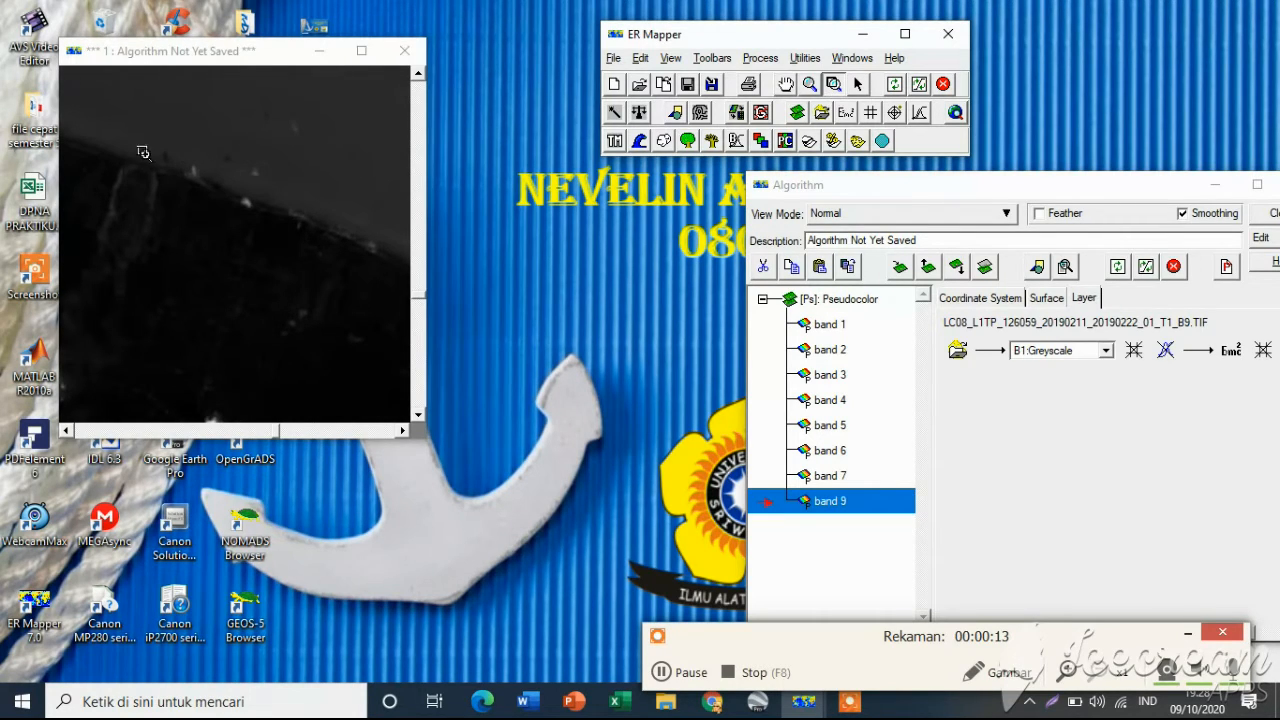
{"action": "left_click_drag", "start_coordinate": [100, 148], "coordinate": [380, 304]}
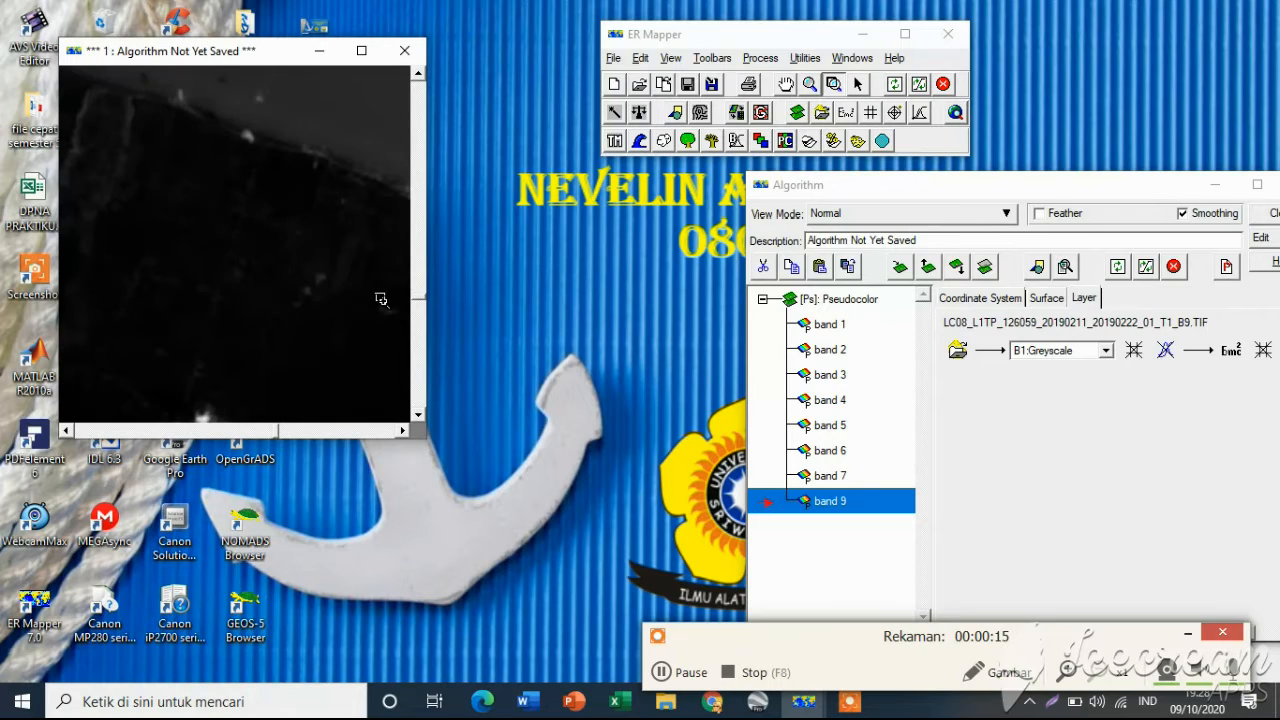
{"action": "mouse_move", "coordinate": [260, 180]}
{"action": "left_mouse_down"}
{"action": "mouse_move", "coordinate": [260, 232]}
{"action": "mouse_move", "coordinate": [264, 204]}
{"action": "left_mouse_up"}
{"action": "left_click", "coordinate": [786, 84]}
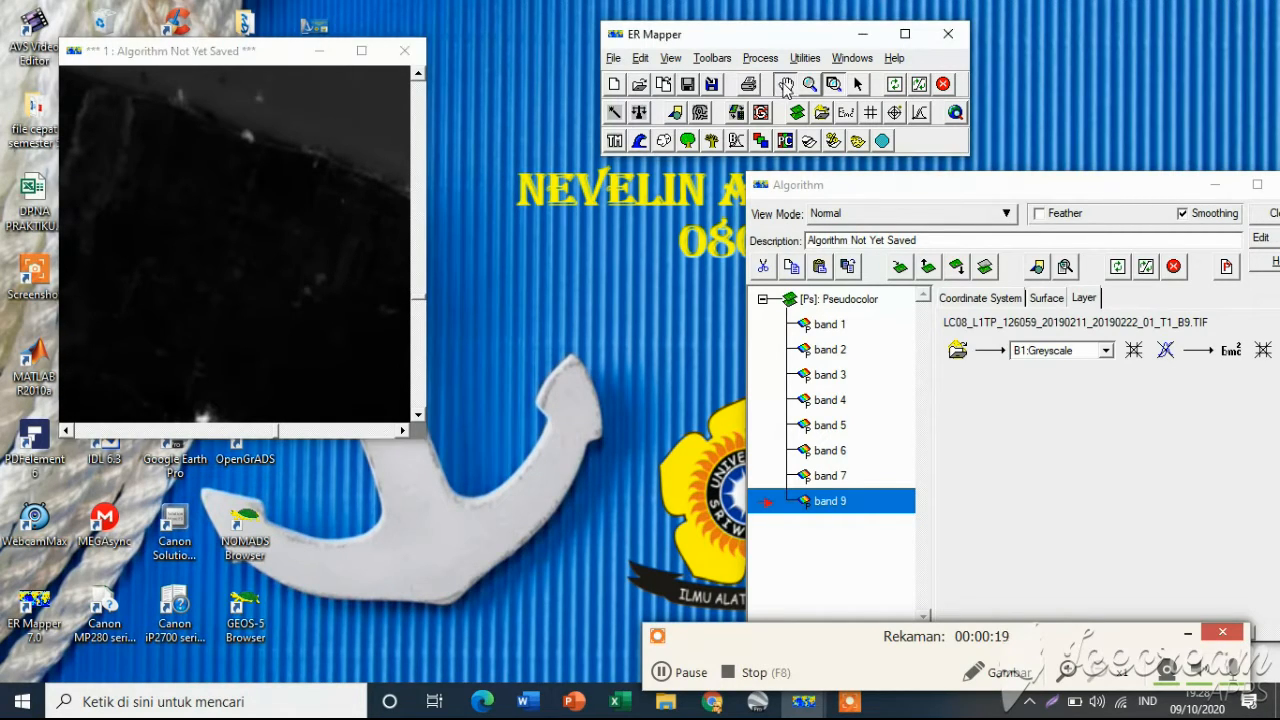
{"action": "left_click_drag", "start_coordinate": [245, 150], "coordinate": [232, 200]}
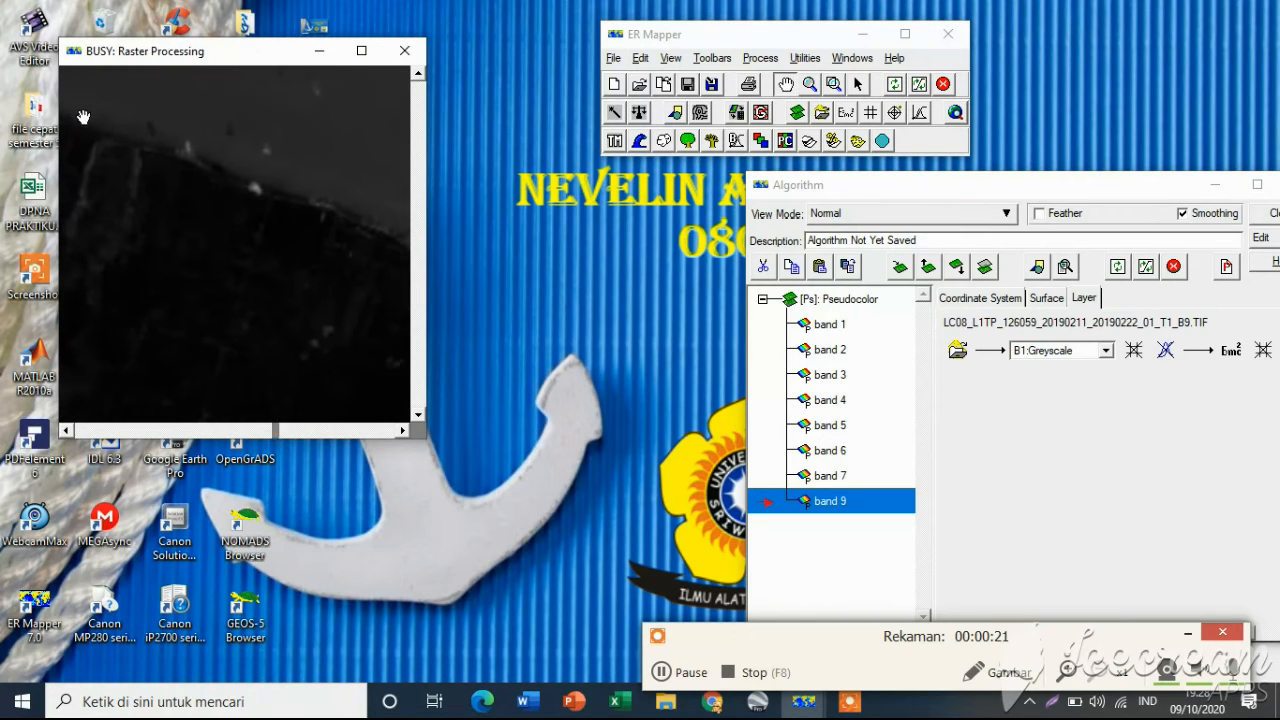
{"action": "left_click_drag", "start_coordinate": [83, 116], "coordinate": [106, 139]}
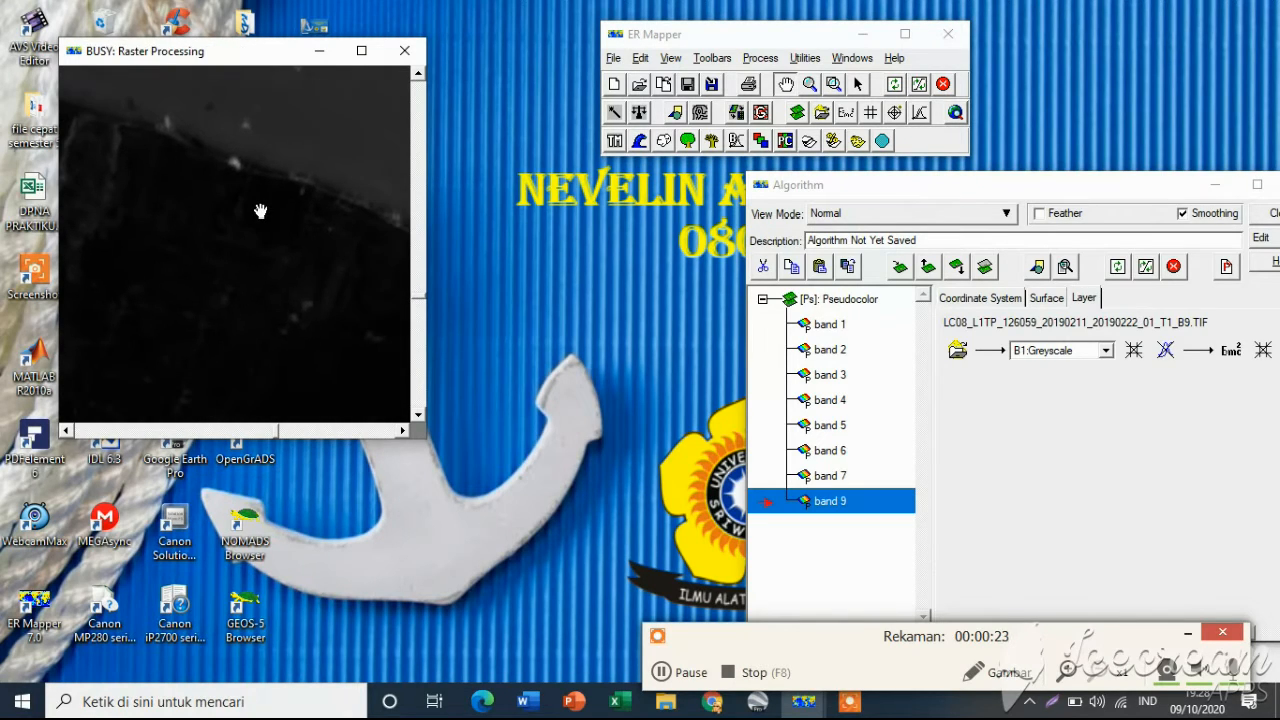
{"action": "left_click_drag", "start_coordinate": [278, 193], "coordinate": [64, 148]}
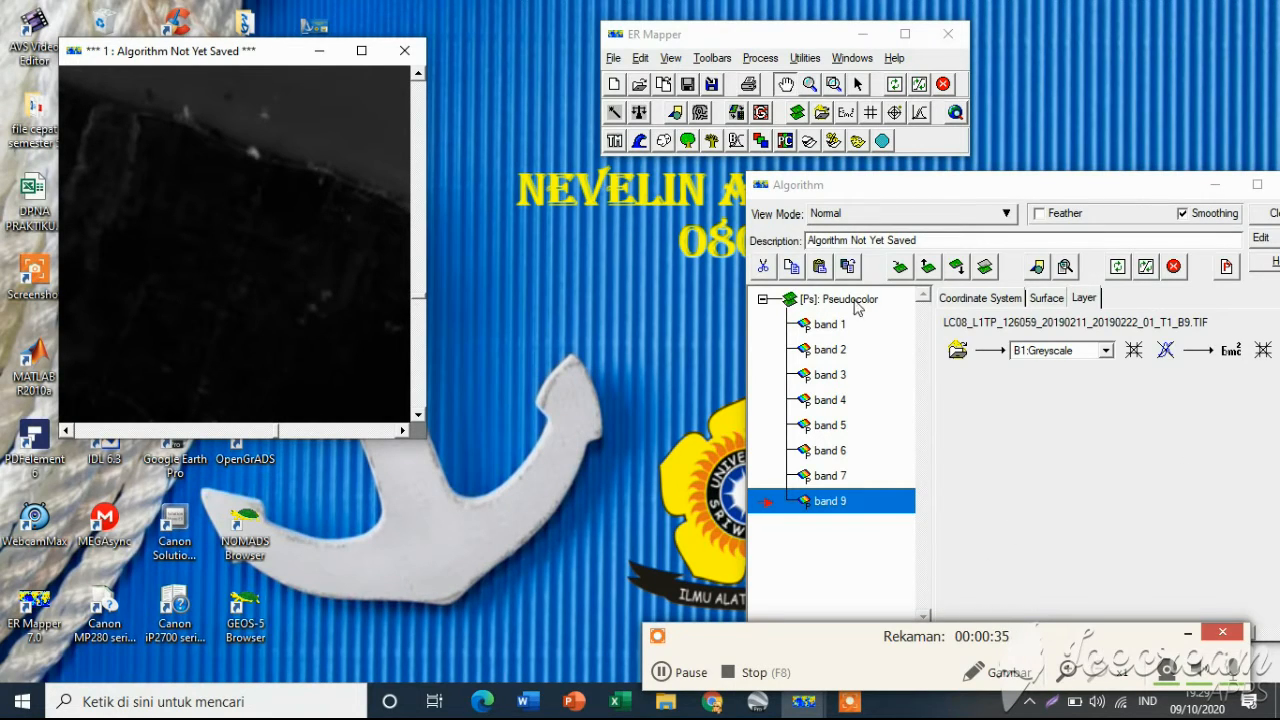
Open the band 1 layer's transform and set its input limits to actual
{"action": "left_click", "coordinate": [835, 330]}
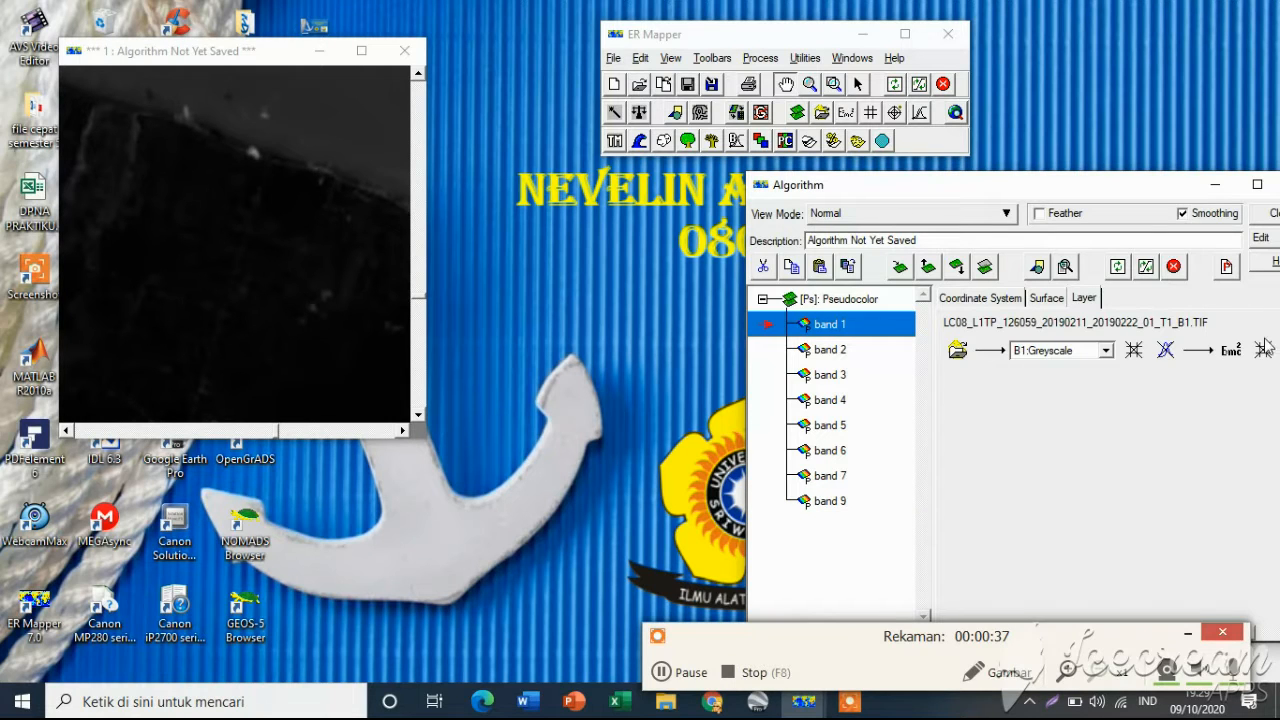
{"action": "left_click_drag", "start_coordinate": [1127, 190], "coordinate": [1022, 180]}
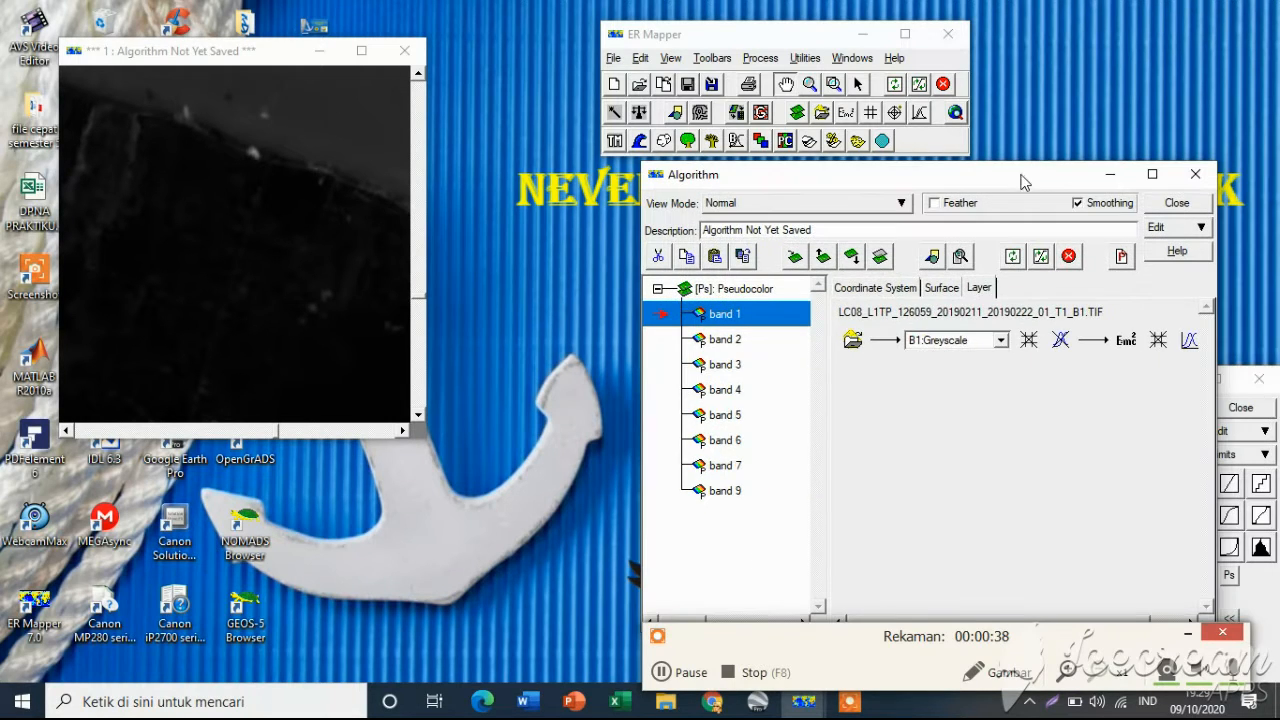
{"action": "left_click", "coordinate": [1189, 341]}
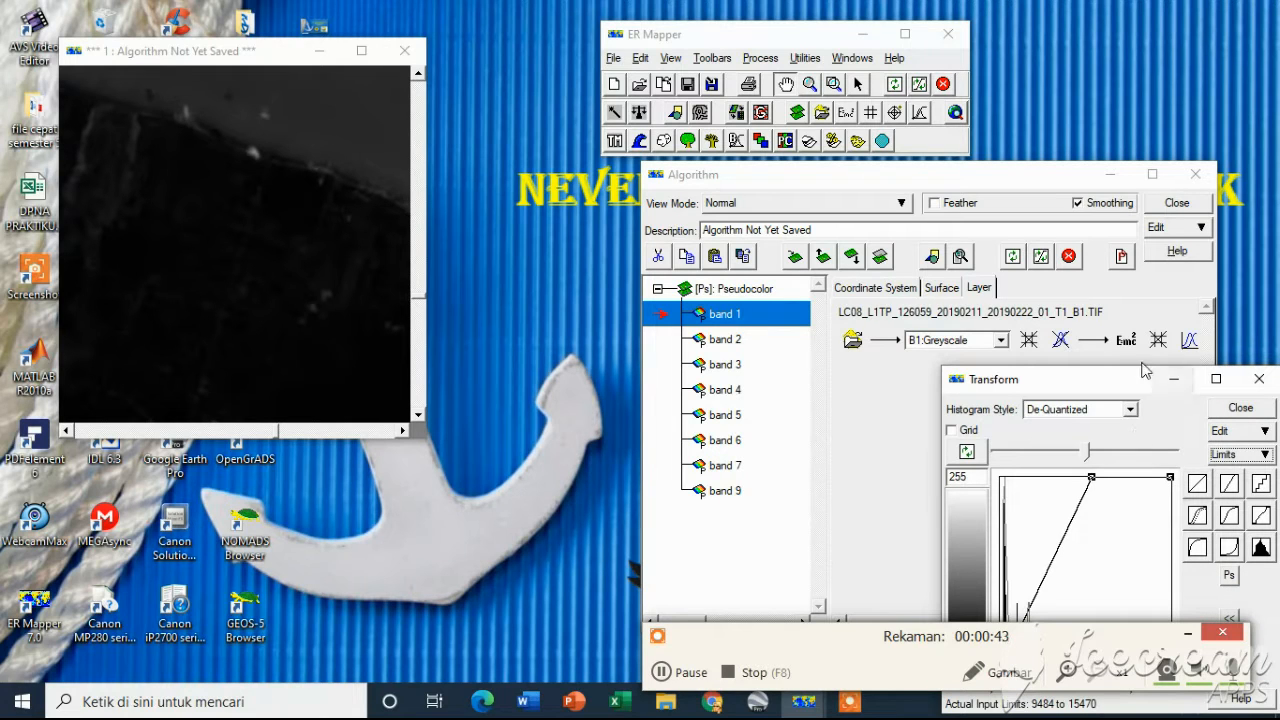
{"action": "left_click_drag", "start_coordinate": [1123, 372], "coordinate": [684, 244]}
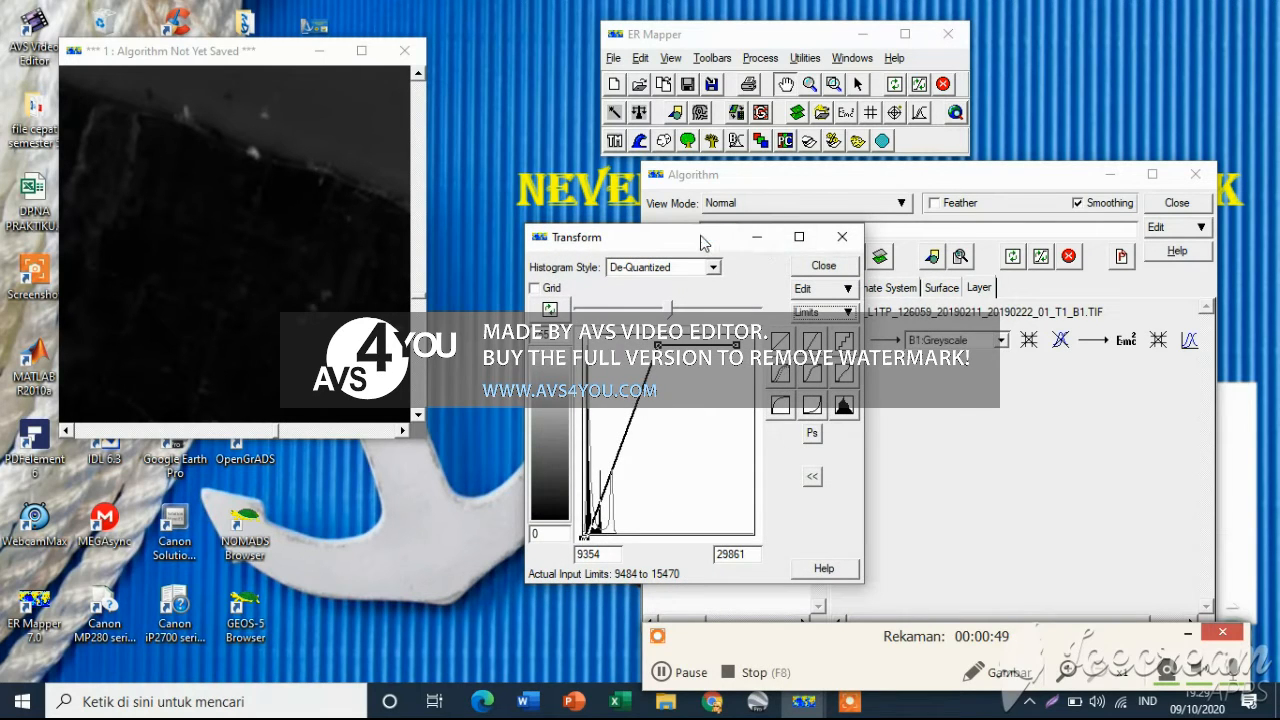
{"action": "left_click_drag", "start_coordinate": [703, 244], "coordinate": [643, 263]}
{"action": "left_click", "coordinate": [790, 332]}
{"action": "left_click", "coordinate": [810, 352]}
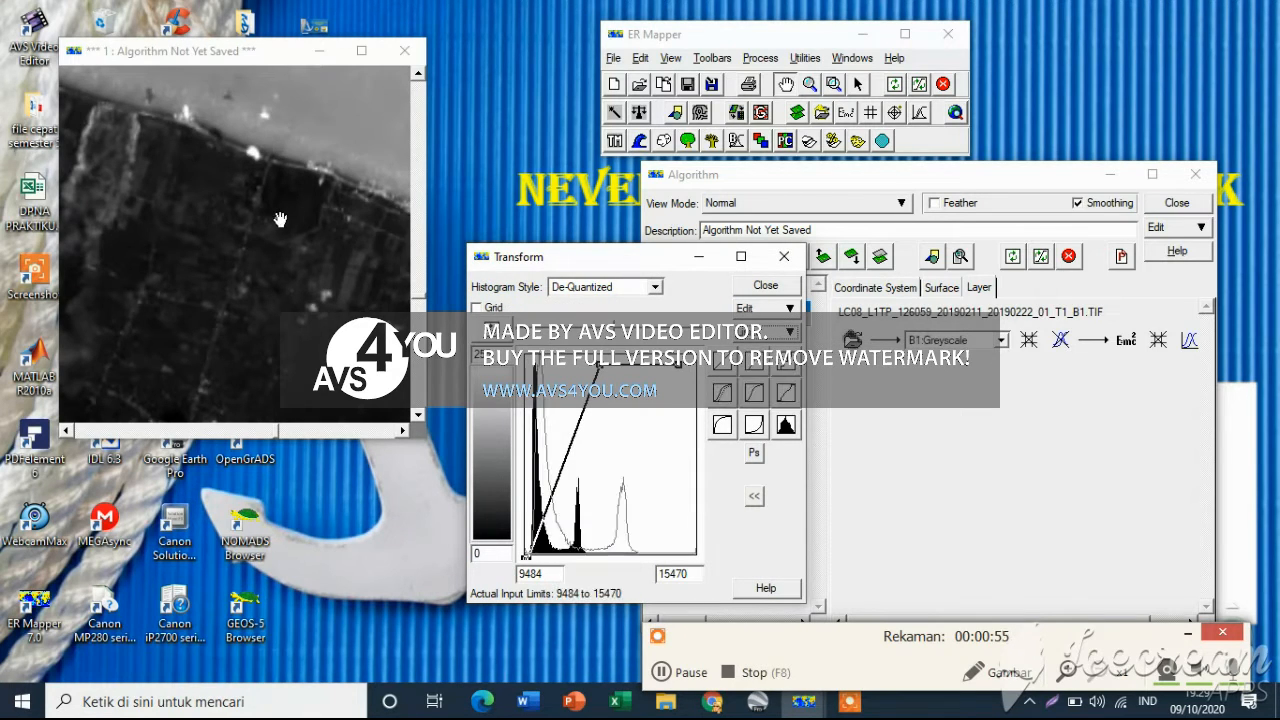
Set the band 2 layer's transform input limits to actual
{"action": "left_click_drag", "start_coordinate": [280, 218], "coordinate": [302, 261]}
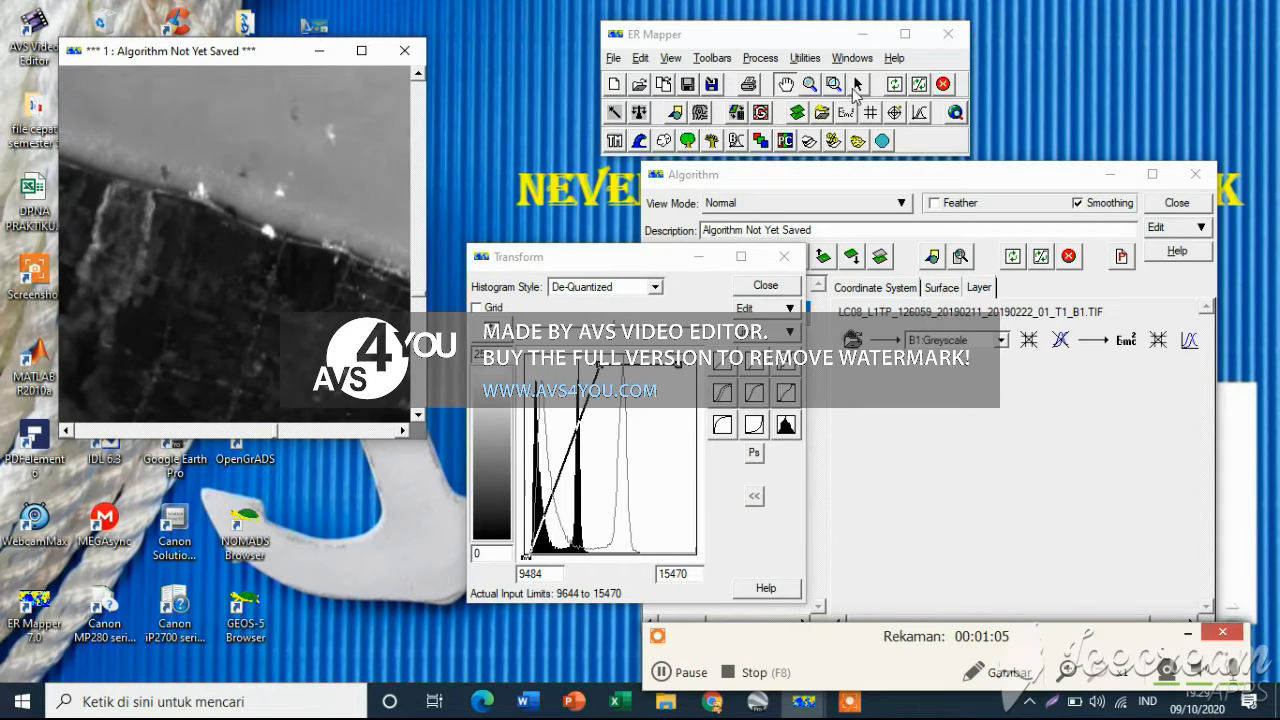
{"action": "left_click", "coordinate": [857, 85]}
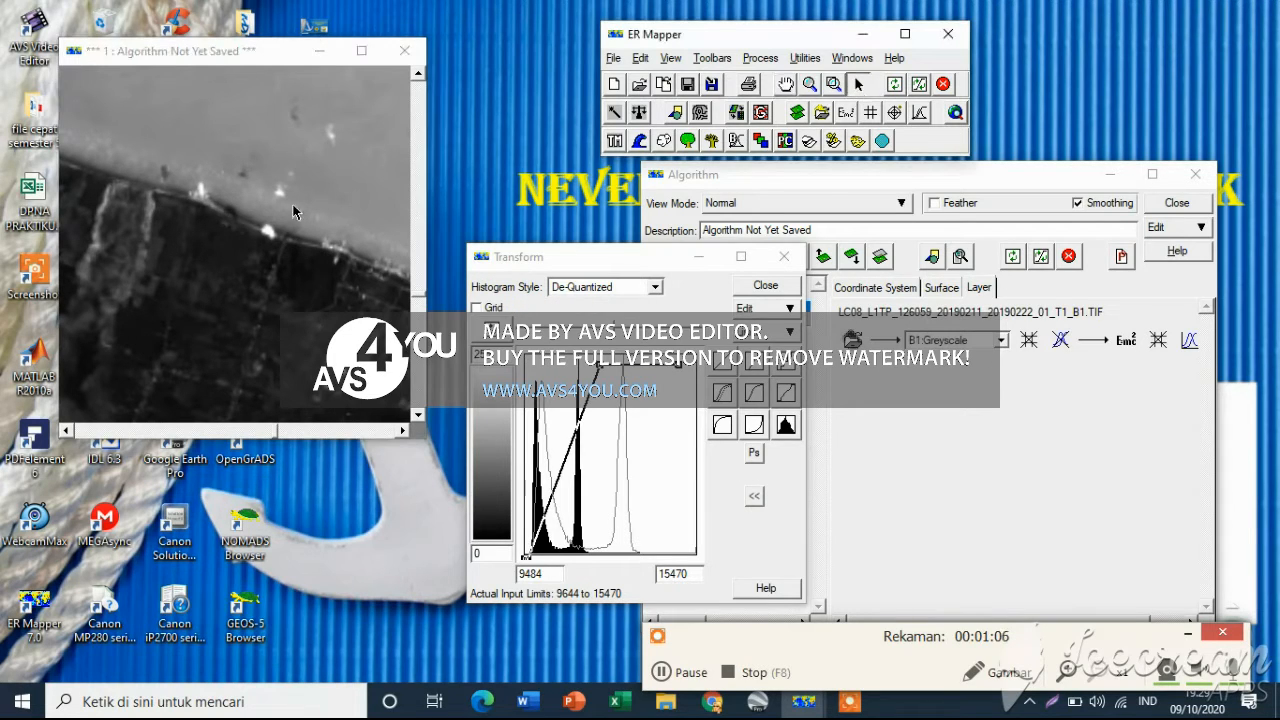
{"action": "left_click", "coordinate": [786, 84]}
{"action": "left_click_drag", "start_coordinate": [256, 226], "coordinate": [411, 210]}
{"action": "left_click_drag", "start_coordinate": [305, 240], "coordinate": [398, 294]}
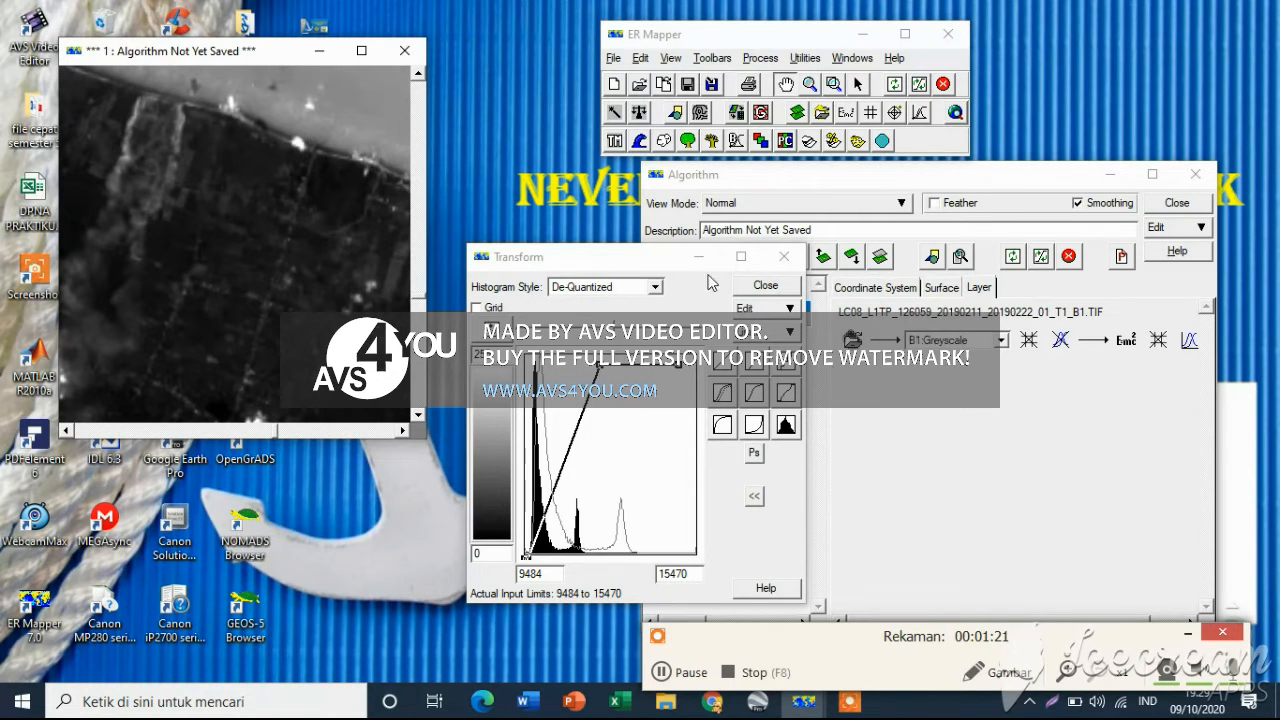
{"action": "left_click_drag", "start_coordinate": [690, 256], "coordinate": [546, 249]}
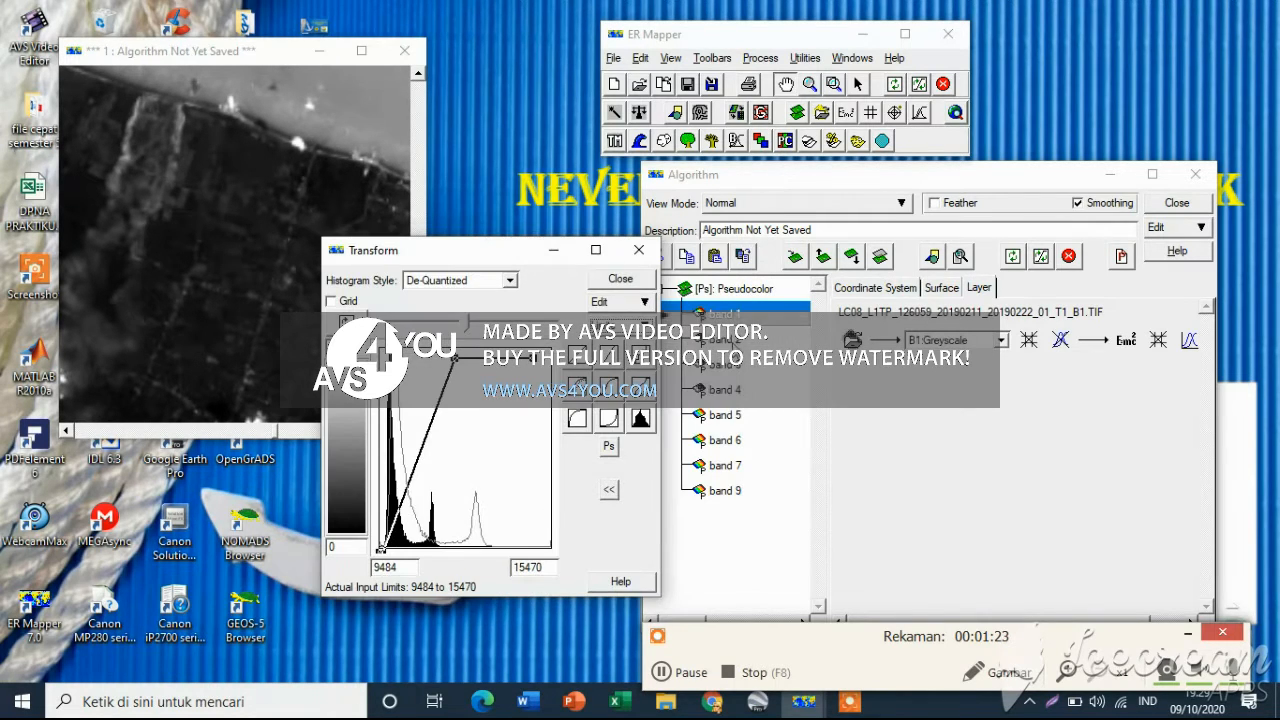
{"action": "left_click", "coordinate": [732, 341]}
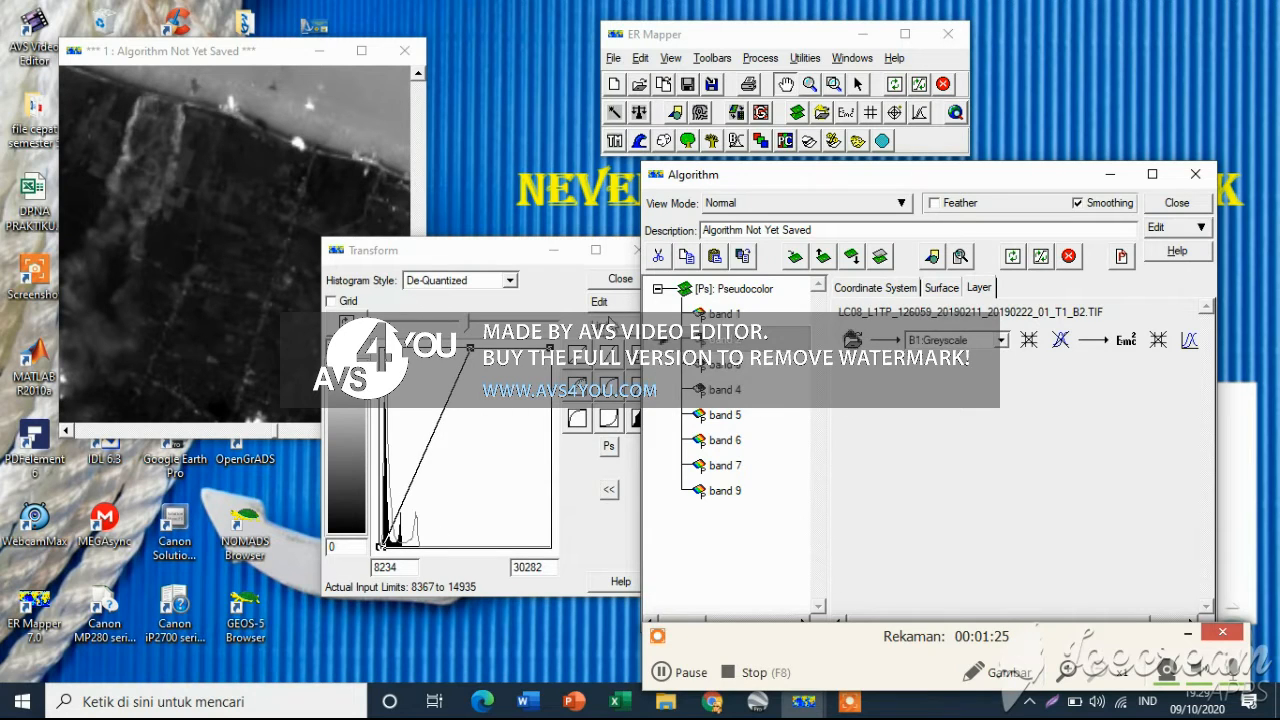
{"action": "left_click", "coordinate": [611, 323]}
{"action": "left_click", "coordinate": [648, 342]}
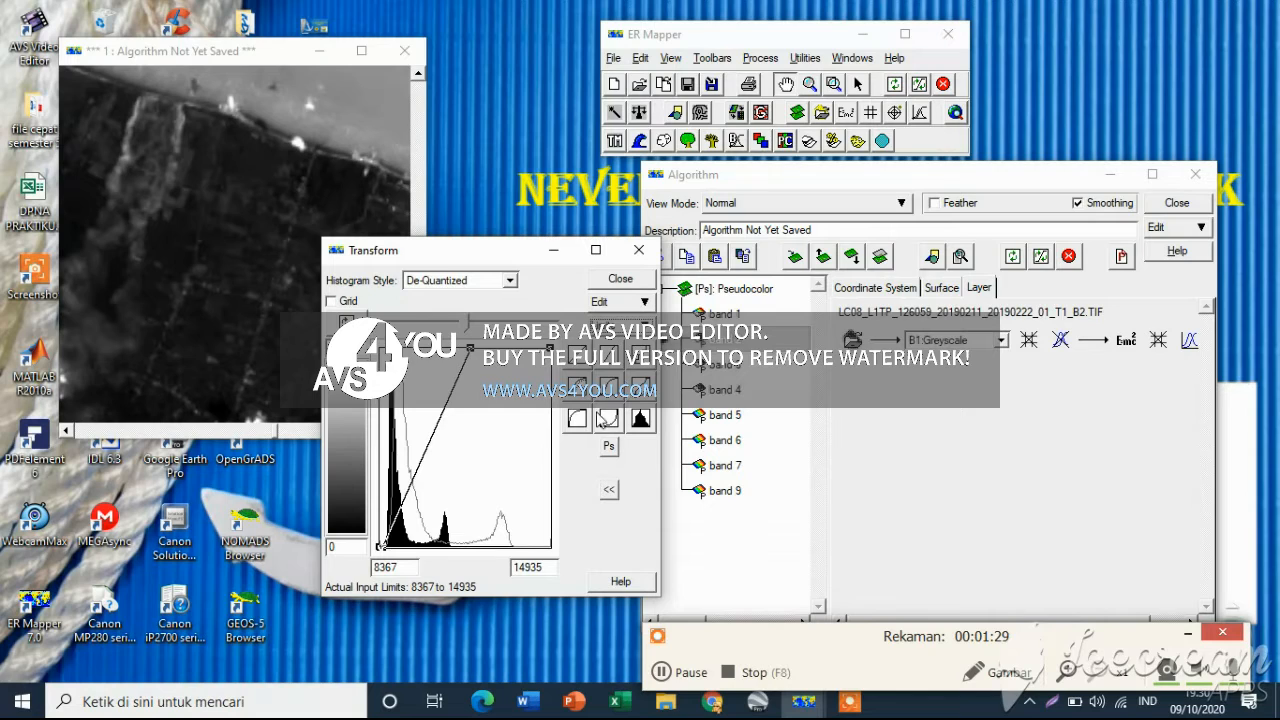
Step through the band 3 and band 4 layers and set the band 5 layer's transform input limits to actual
{"action": "left_click", "coordinate": [726, 365]}
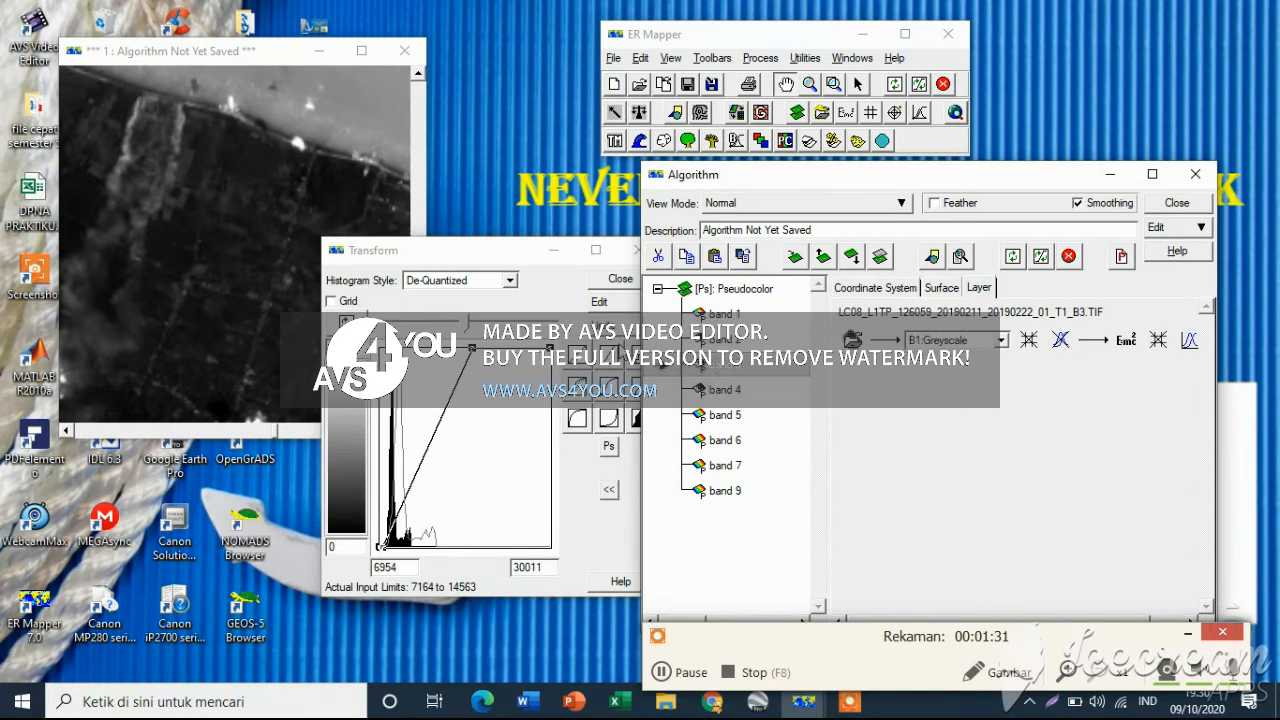
{"action": "left_click", "coordinate": [723, 393]}
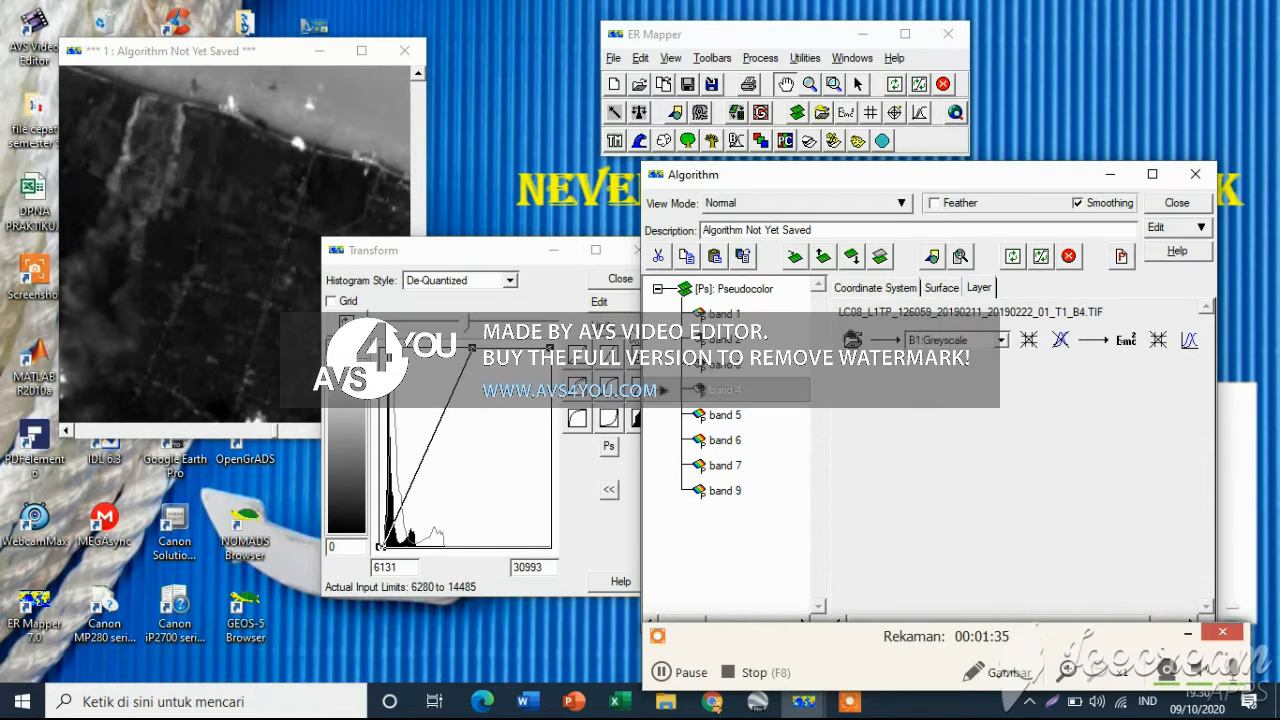
{"action": "left_click", "coordinate": [718, 420]}
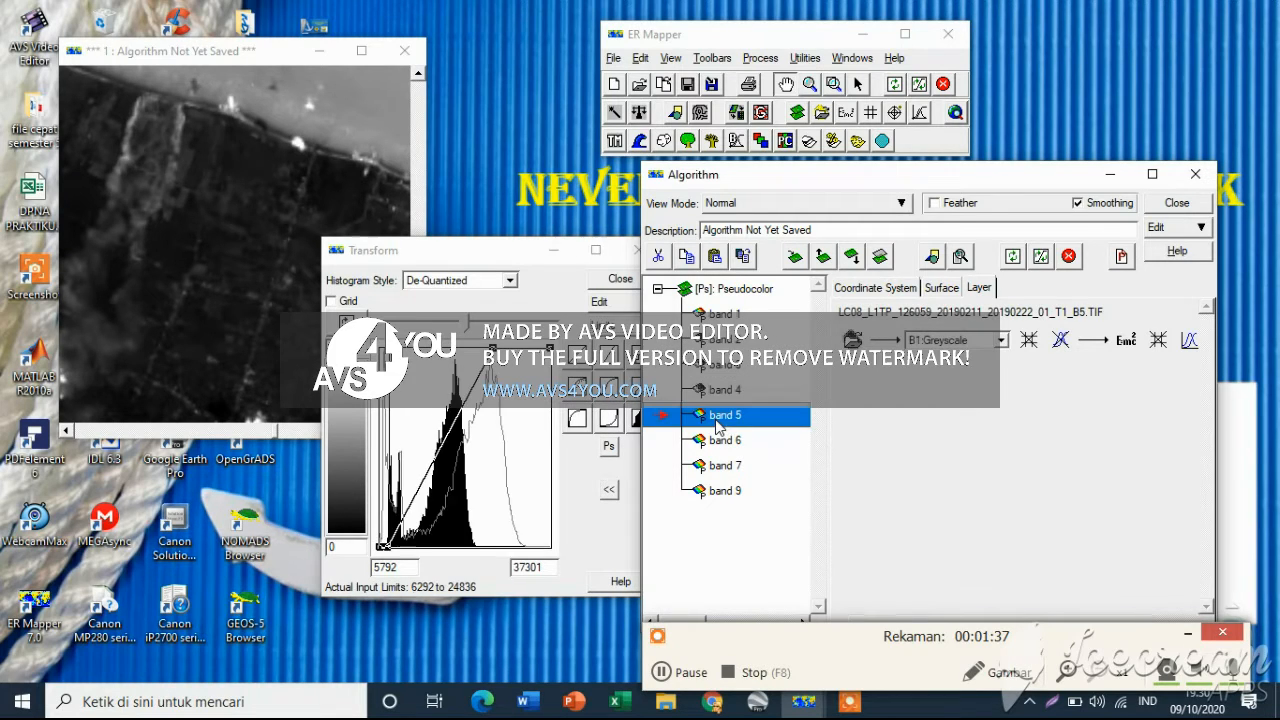
{"action": "left_click", "coordinate": [613, 324]}
{"action": "left_click", "coordinate": [617, 345]}
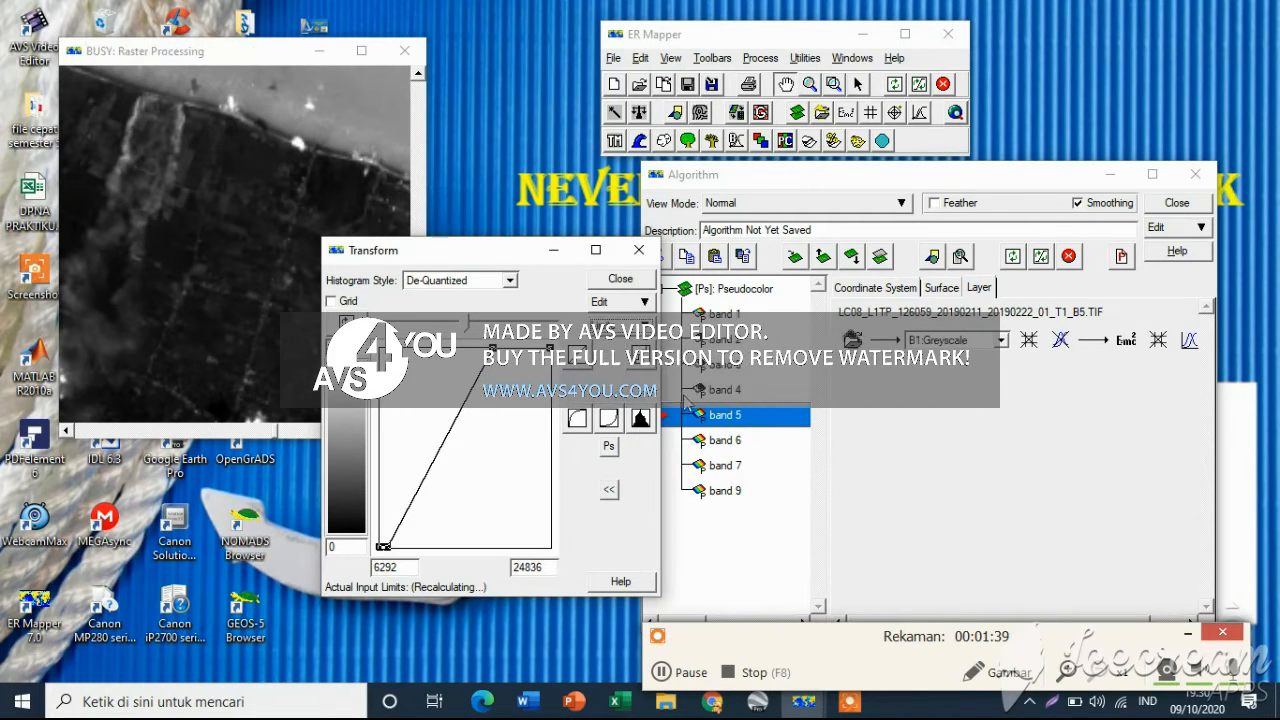
Set the transform input limits to actual for the band 6 and band 7 layers
{"action": "left_click", "coordinate": [725, 441]}
{"action": "left_click", "coordinate": [613, 328]}
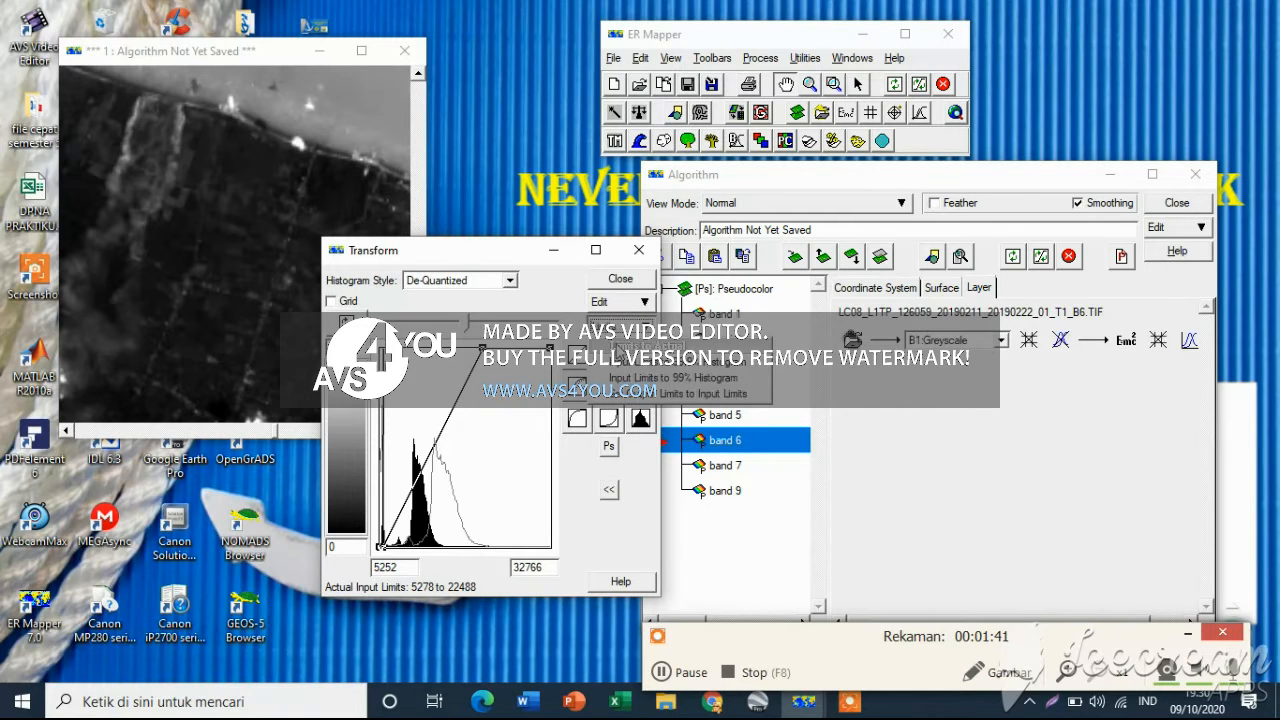
{"action": "left_click", "coordinate": [617, 345]}
{"action": "left_click", "coordinate": [725, 466]}
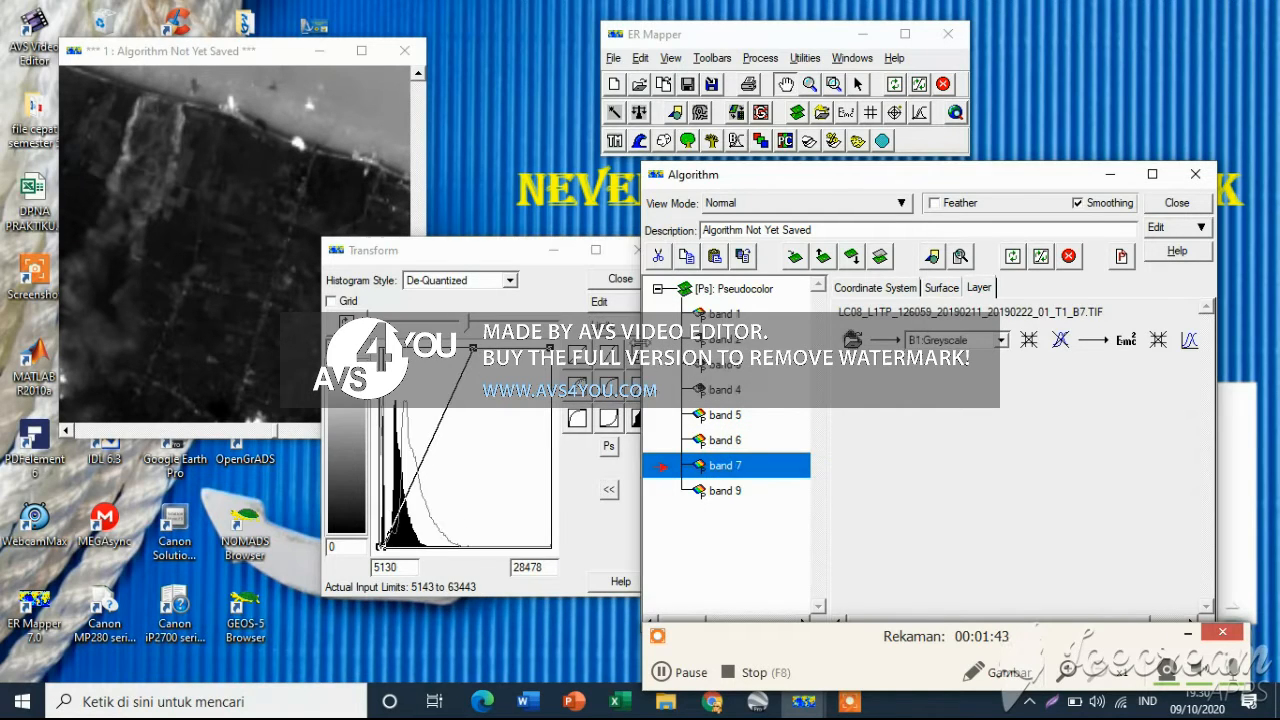
{"action": "left_click", "coordinate": [613, 328]}
{"action": "left_click", "coordinate": [630, 346]}
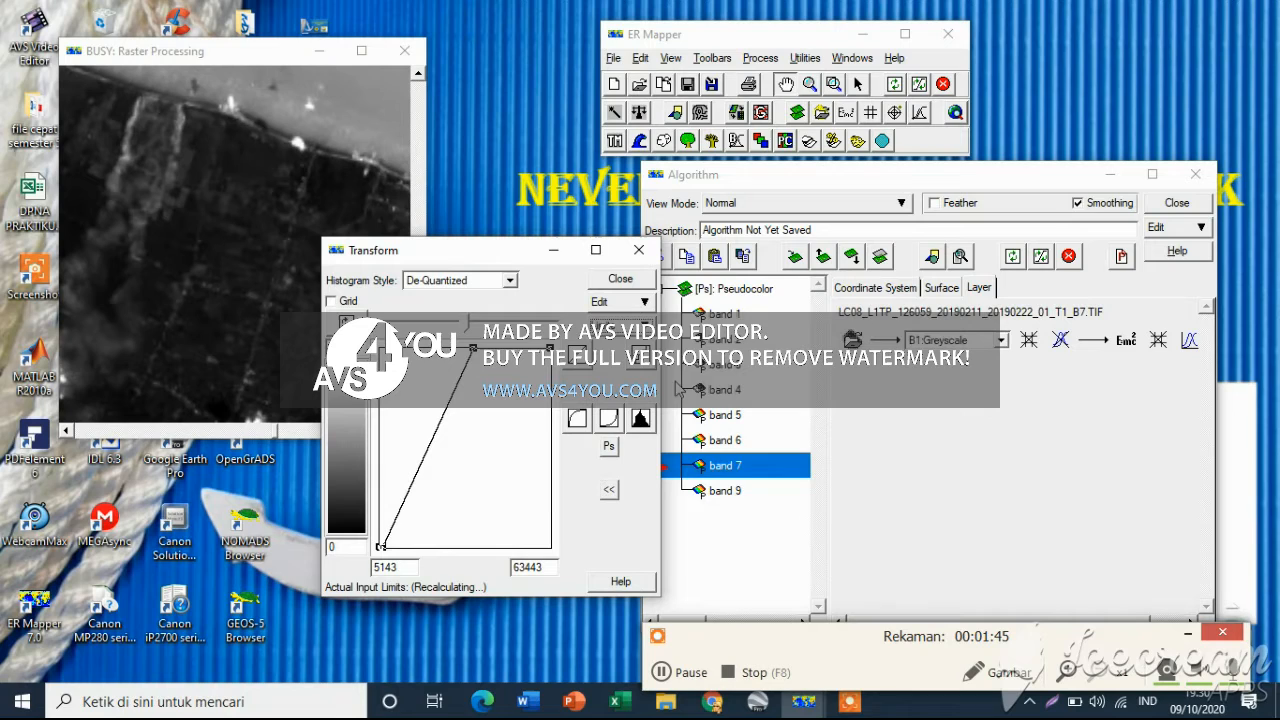
Set the band 9 layer's transform input limits to actual and refresh the image display
{"action": "left_click", "coordinate": [725, 491]}
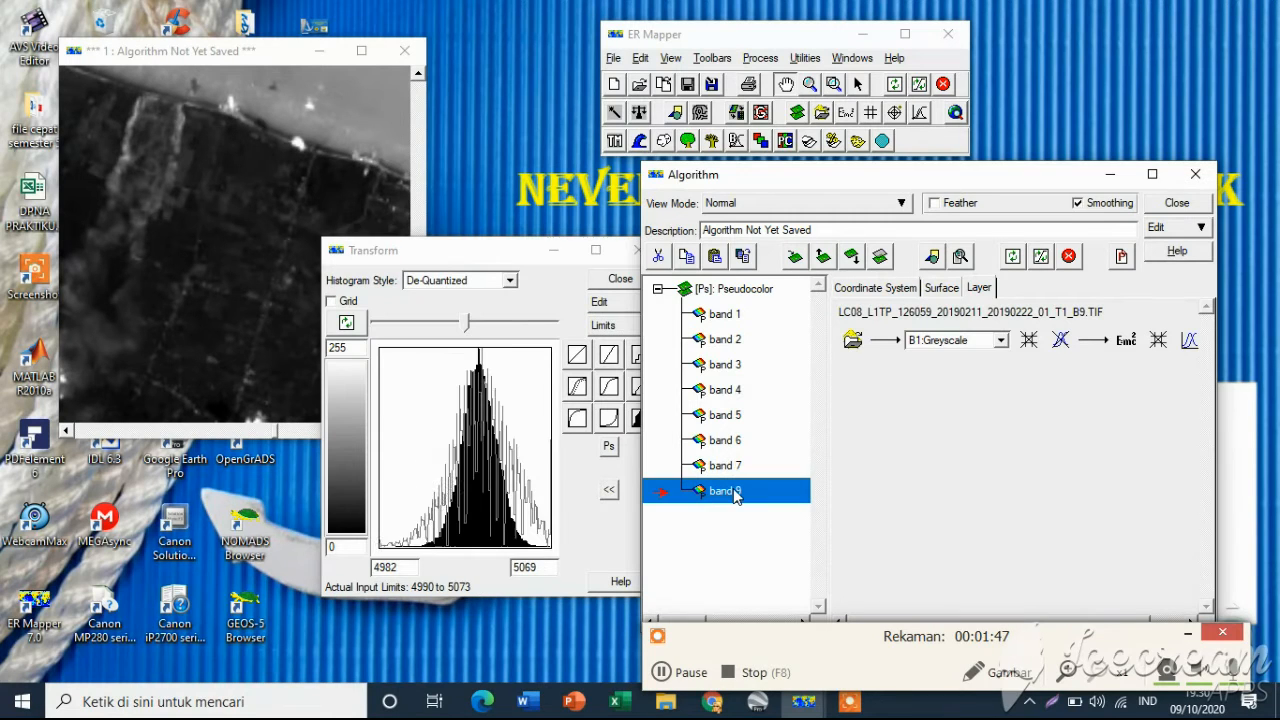
{"action": "left_click", "coordinate": [613, 328]}
{"action": "left_click", "coordinate": [640, 346]}
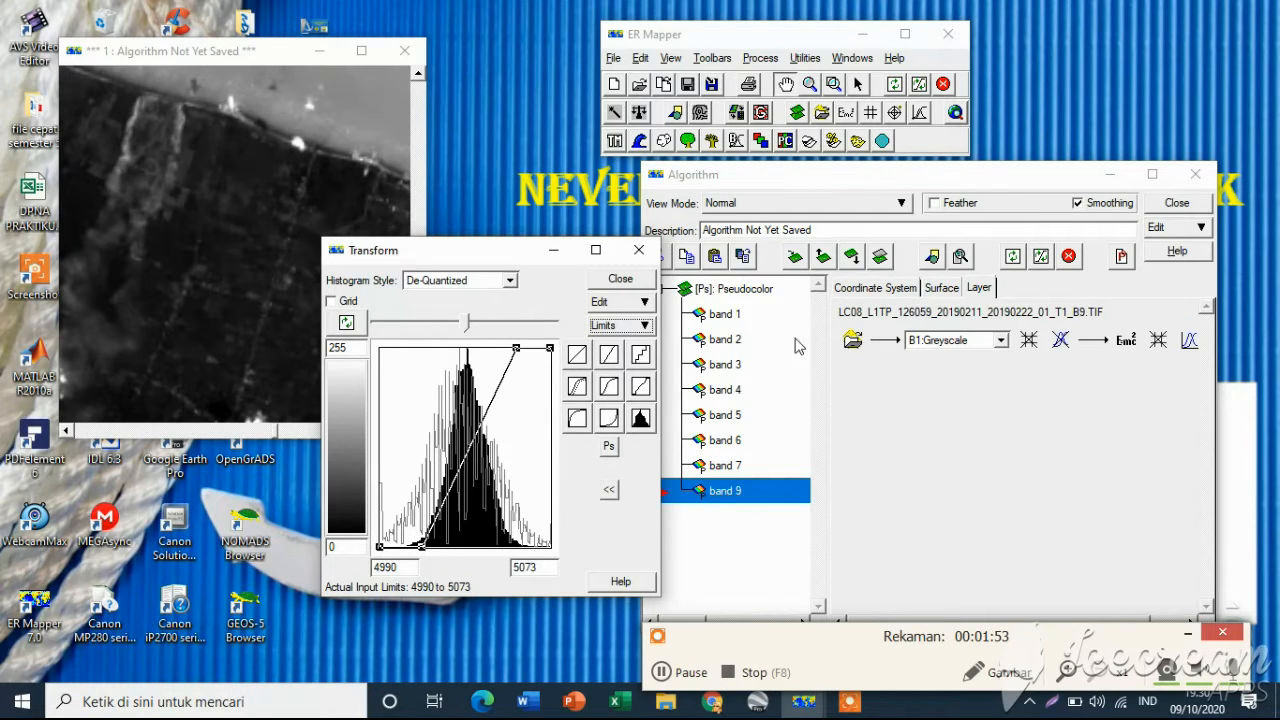
{"action": "left_click", "coordinate": [1041, 258]}
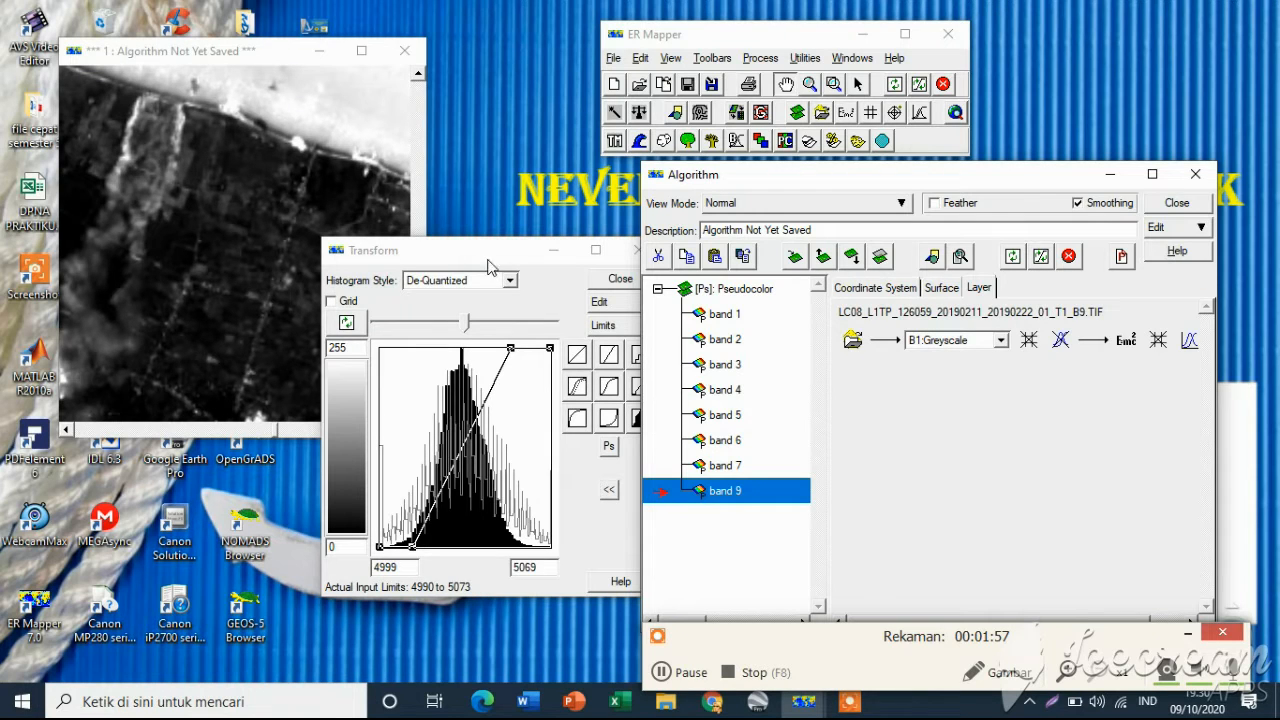
Move the Transform window aside and minimize it
{"action": "left_click", "coordinate": [518, 257]}
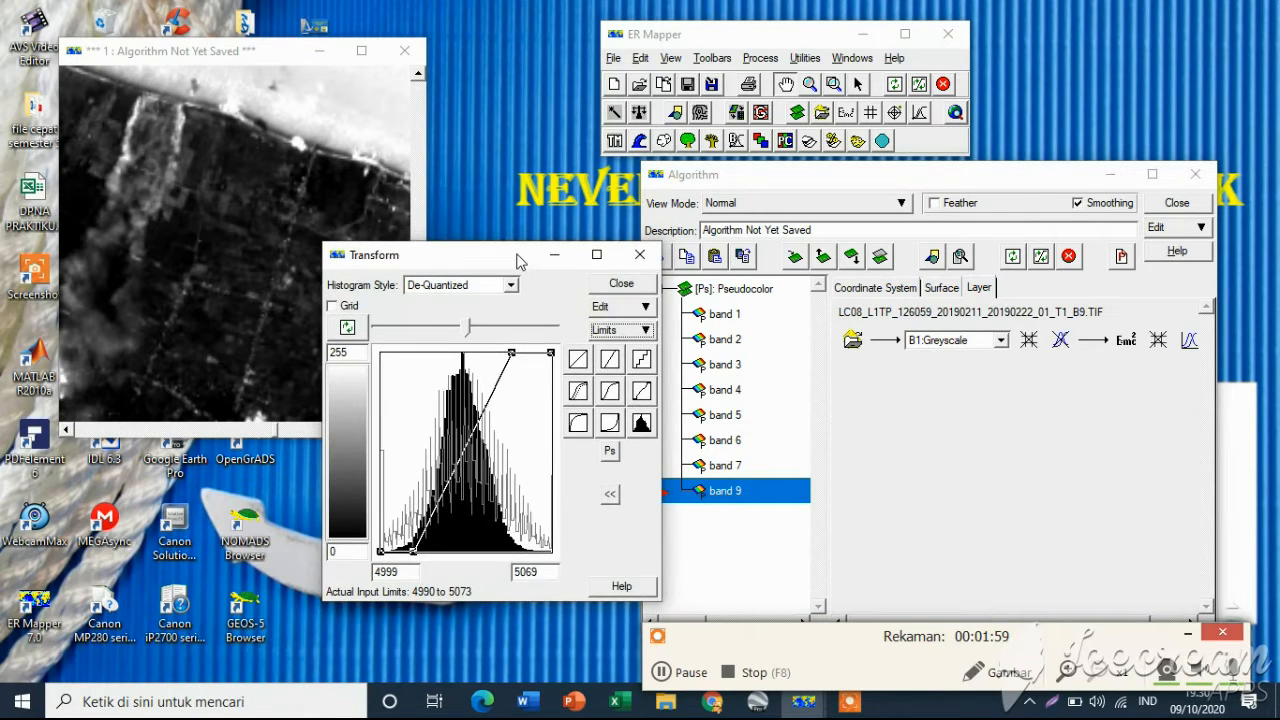
{"action": "left_click_drag", "start_coordinate": [518, 257], "coordinate": [934, 269]}
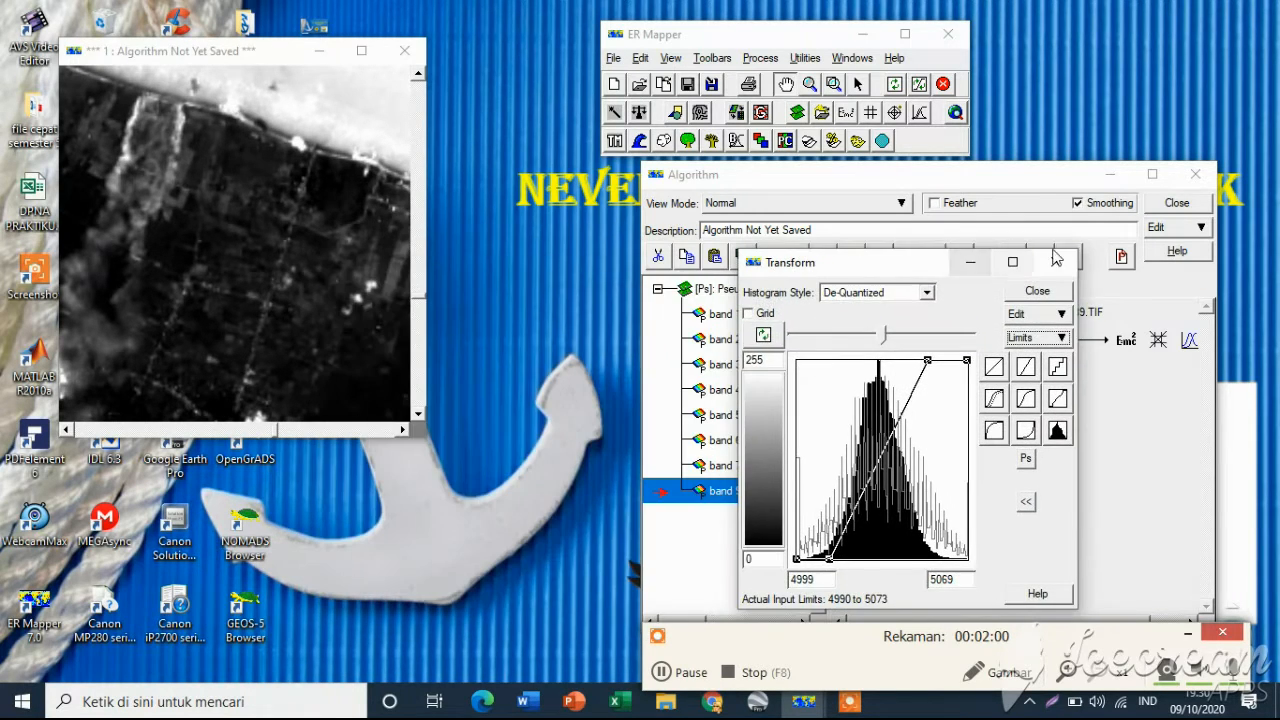
{"action": "left_click", "coordinate": [970, 262]}
Zoom in and out on the image and pan along the coastline to inspect it
{"action": "right_click", "coordinate": [213, 243]}
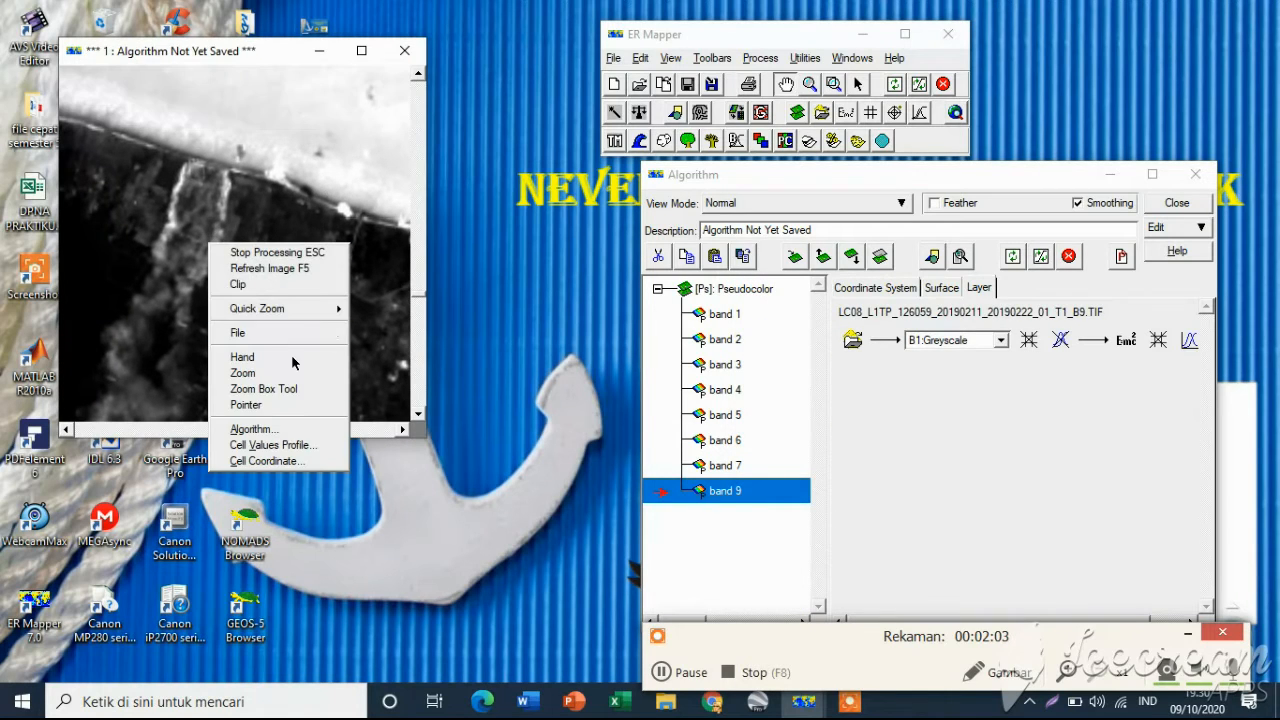
{"action": "mouse_move", "coordinate": [340, 318]}
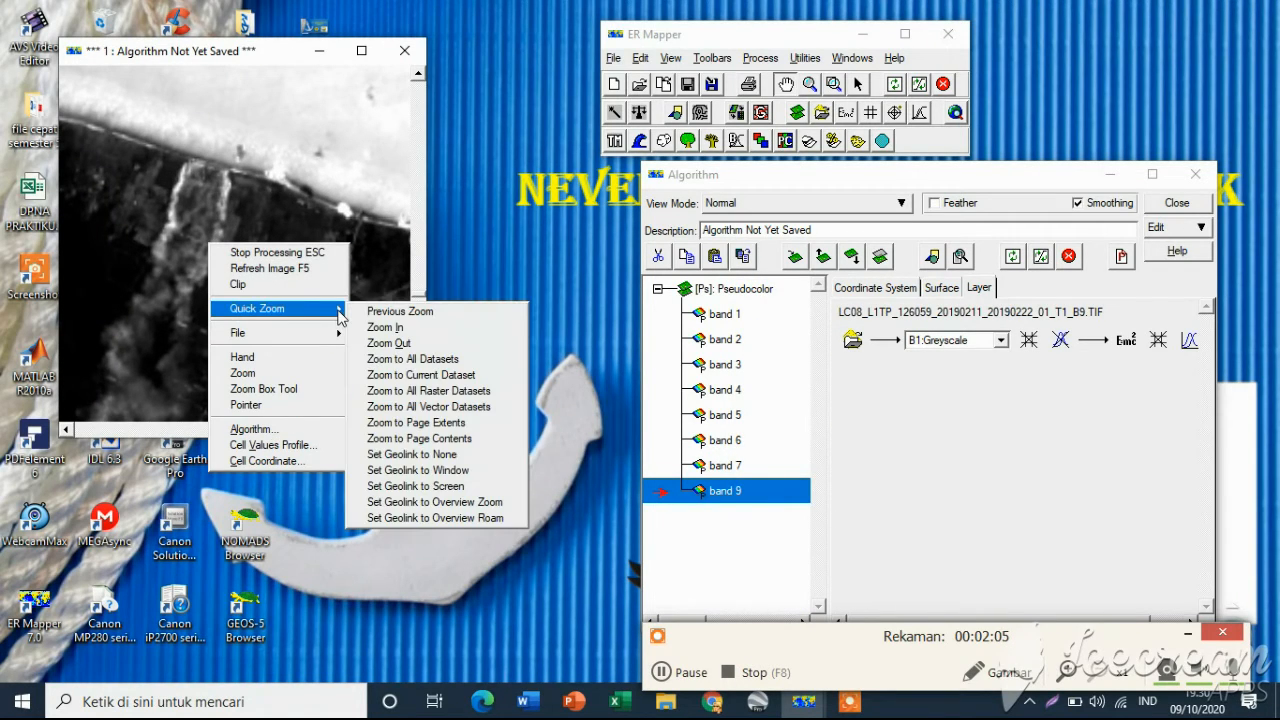
{"action": "left_click", "coordinate": [413, 331]}
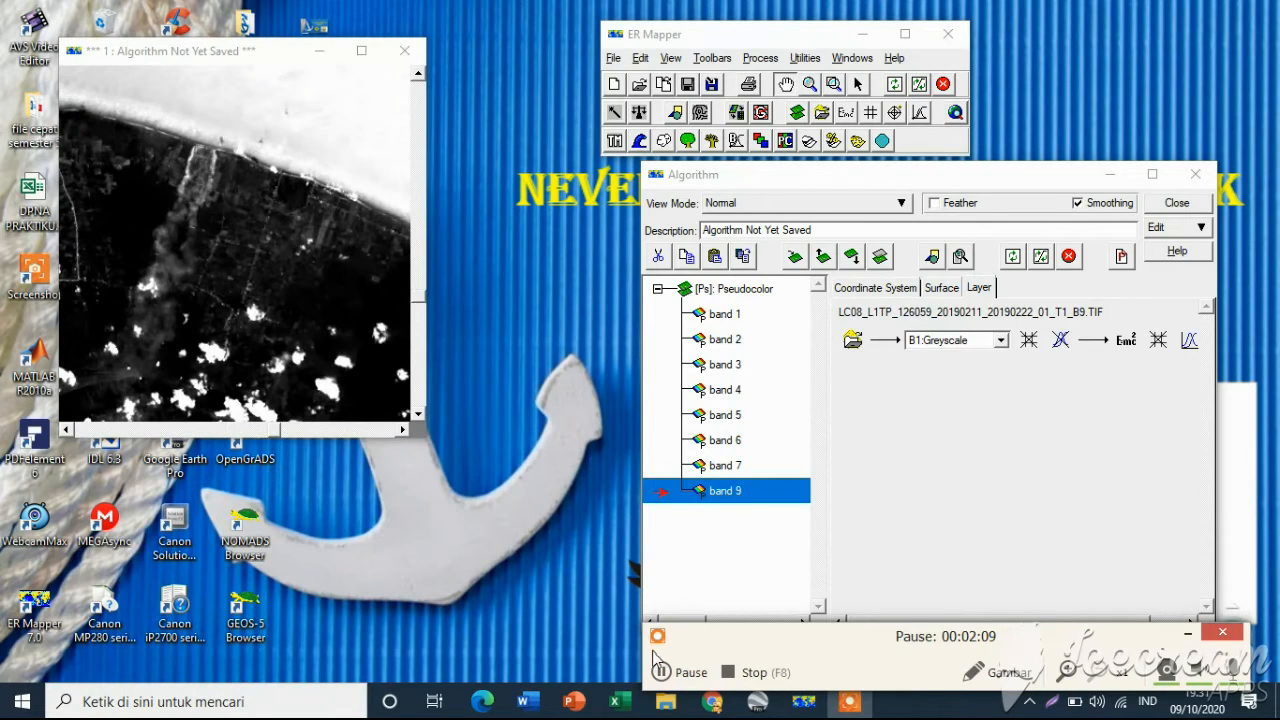
{"action": "right_click", "coordinate": [228, 250]}
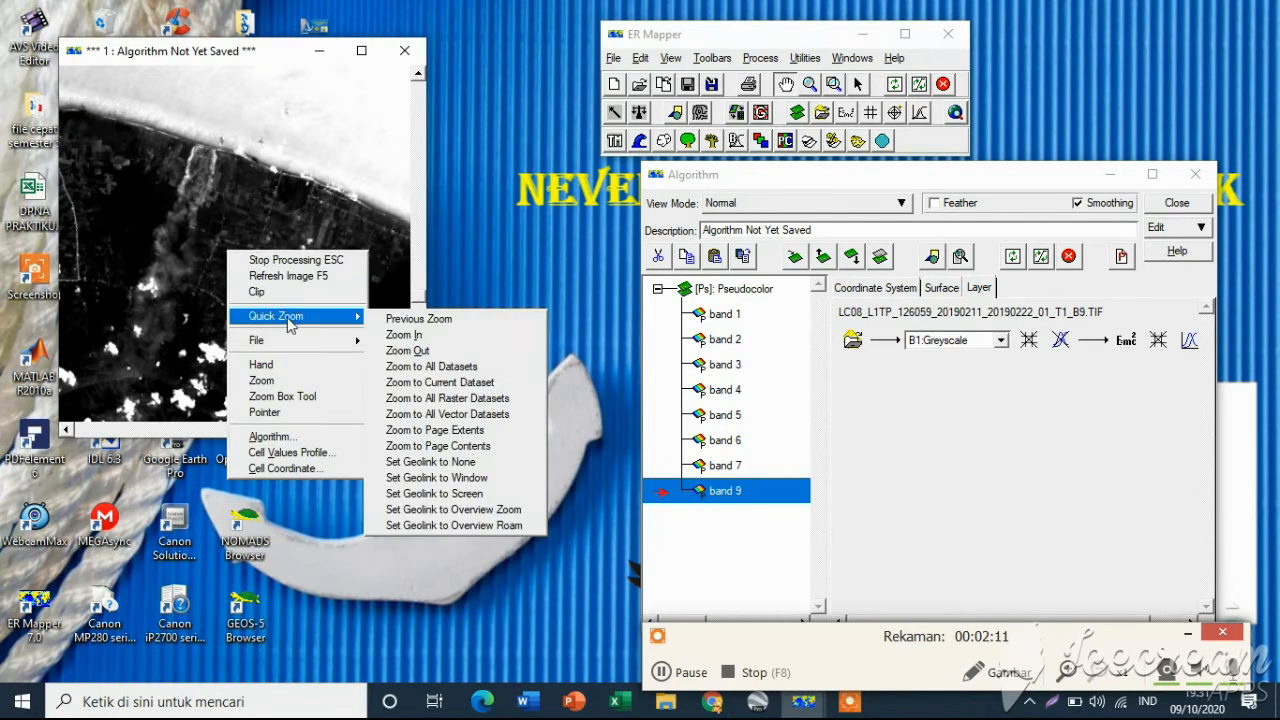
{"action": "left_click", "coordinate": [412, 349]}
{"action": "left_click_drag", "start_coordinate": [304, 274], "coordinate": [310, 312]}
{"action": "left_click_drag", "start_coordinate": [202, 263], "coordinate": [350, 296]}
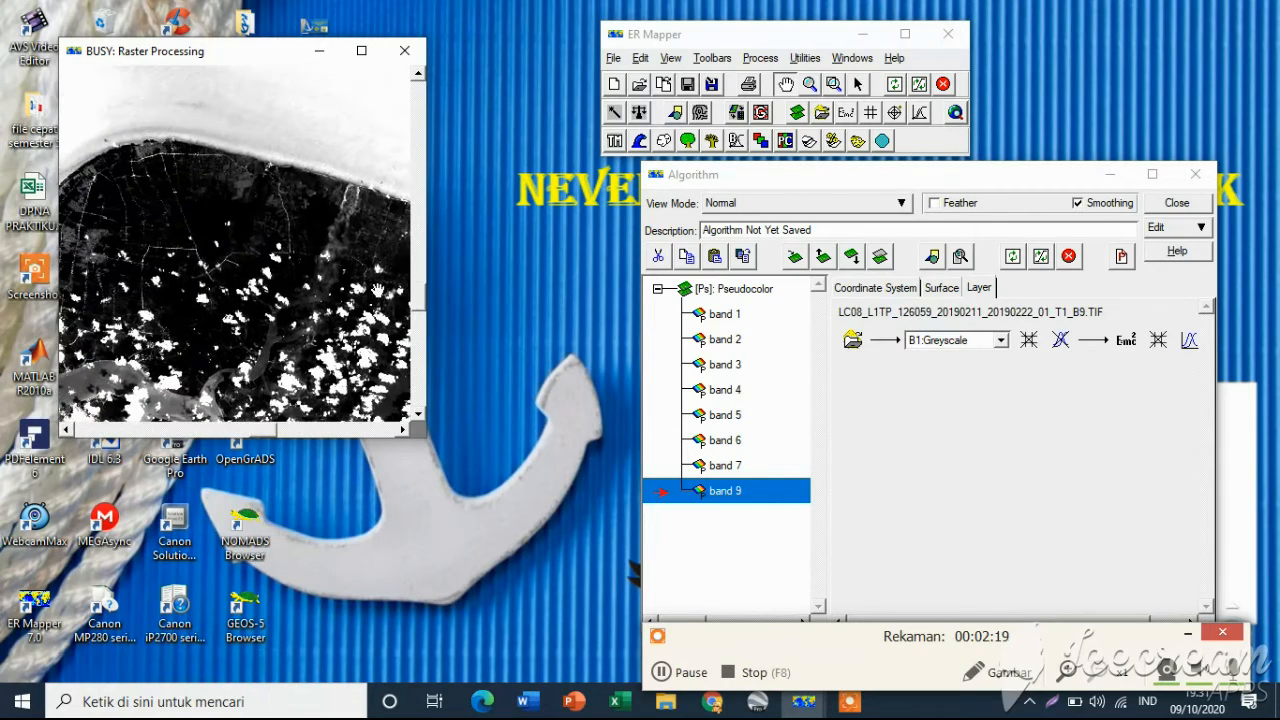
{"action": "left_click_drag", "start_coordinate": [243, 272], "coordinate": [246, 232]}
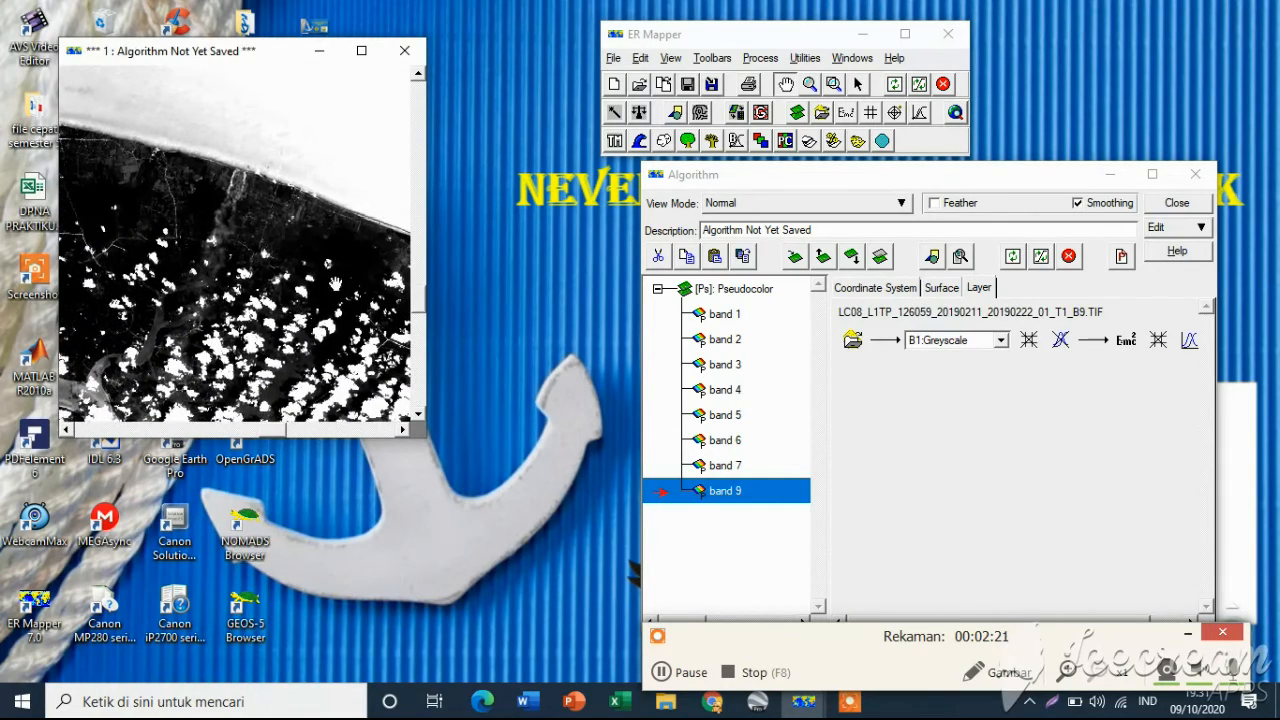
Zoom into coastline areas with zoom boxes, zoom back out, and pan the image with the hand tool
{"action": "left_click", "coordinate": [838, 86]}
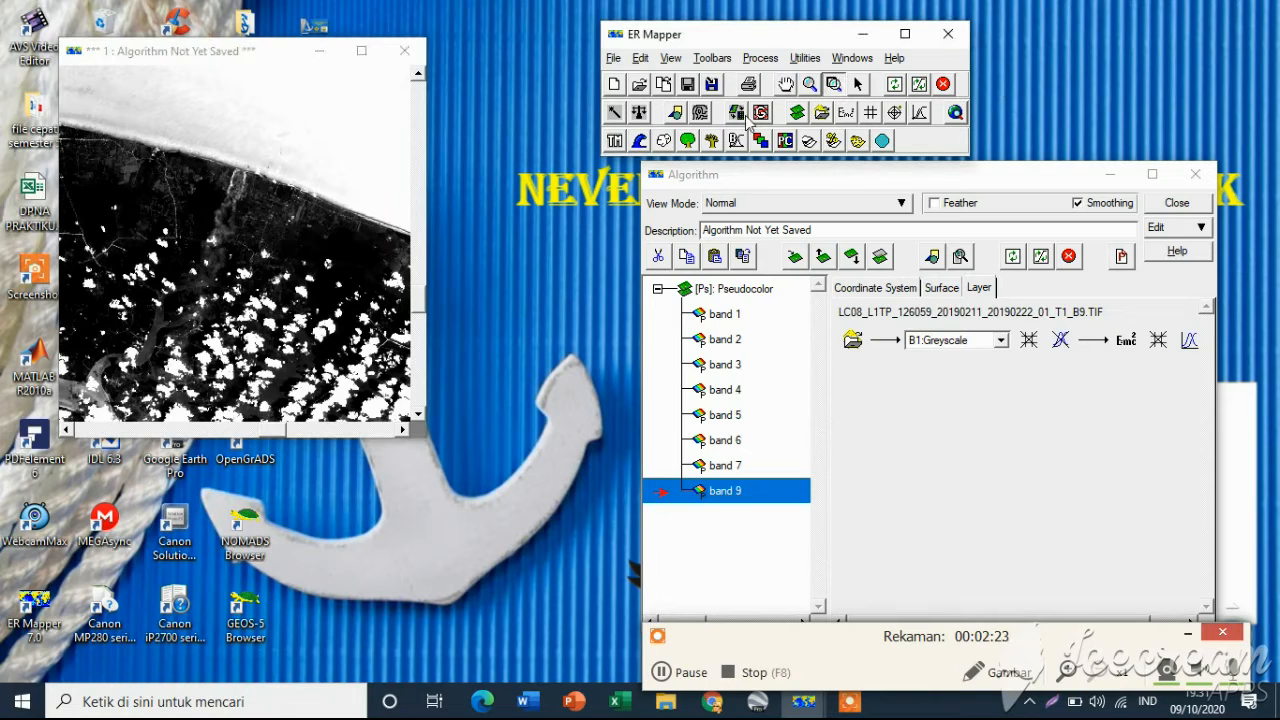
{"action": "left_click_drag", "start_coordinate": [122, 110], "coordinate": [354, 276]}
{"action": "left_click_drag", "start_coordinate": [212, 126], "coordinate": [337, 290]}
{"action": "left_click_drag", "start_coordinate": [229, 195], "coordinate": [270, 296]}
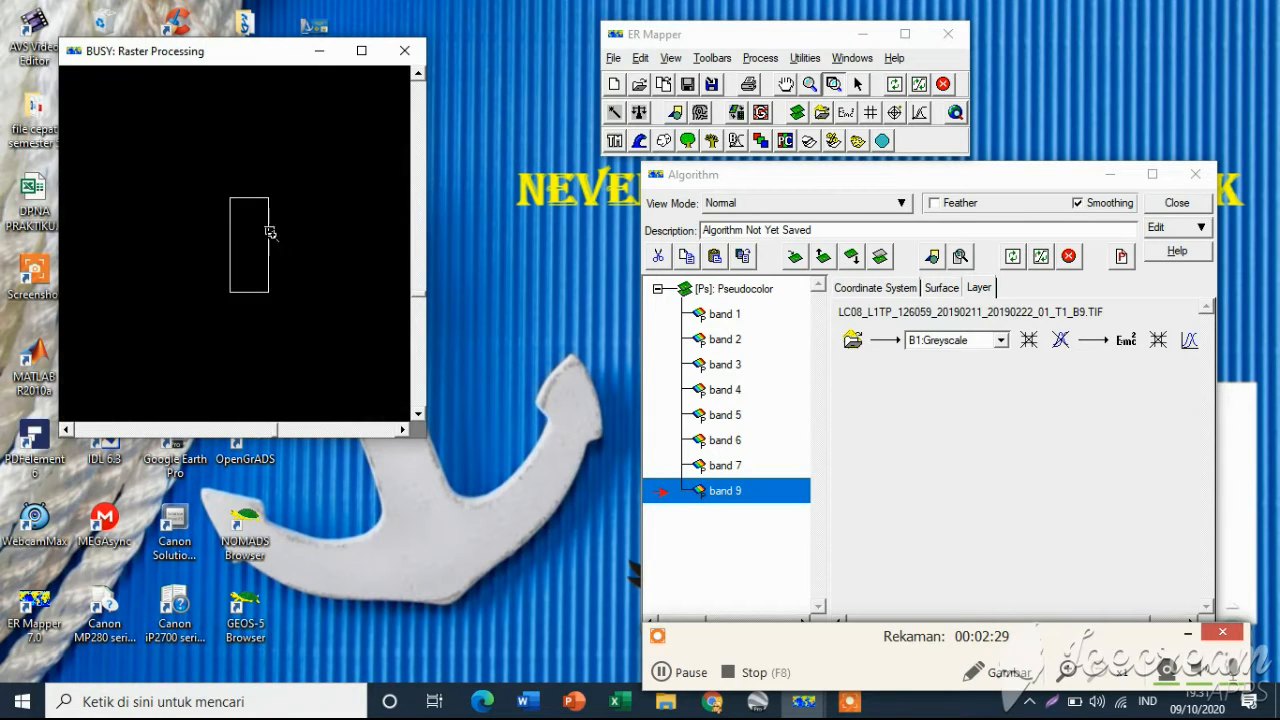
{"action": "right_click", "coordinate": [203, 191]}
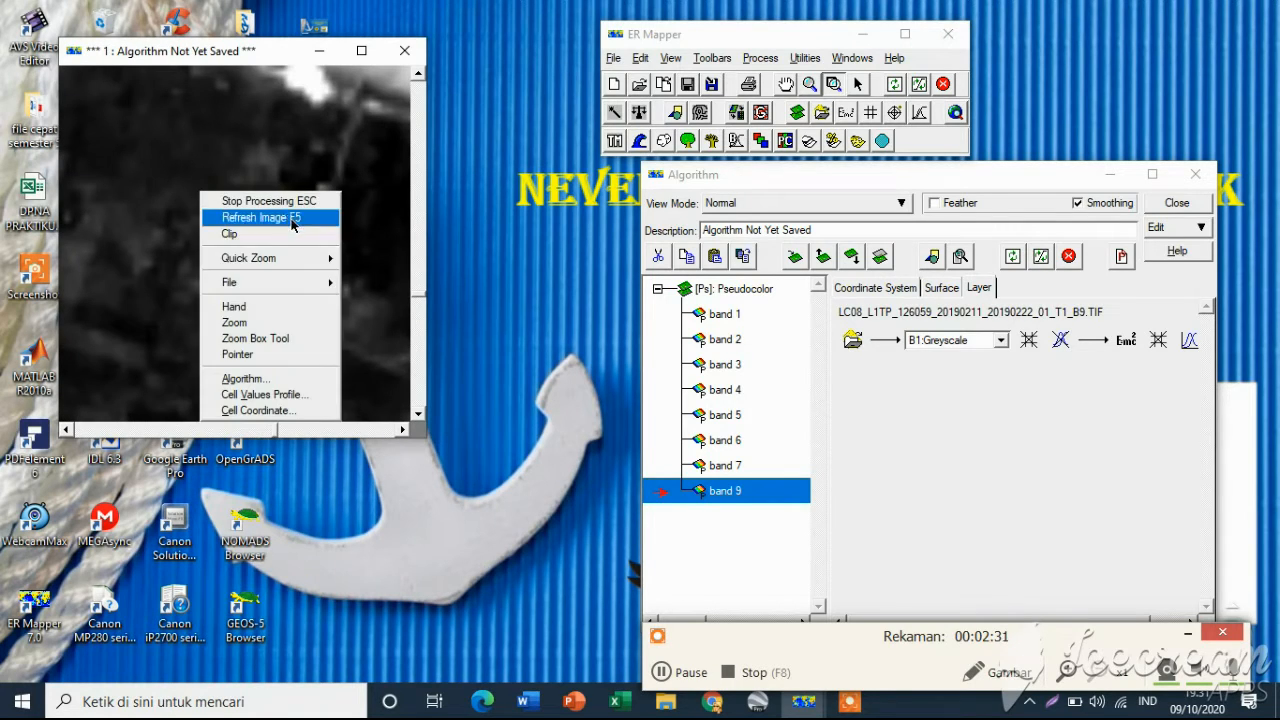
{"action": "mouse_move", "coordinate": [313, 285]}
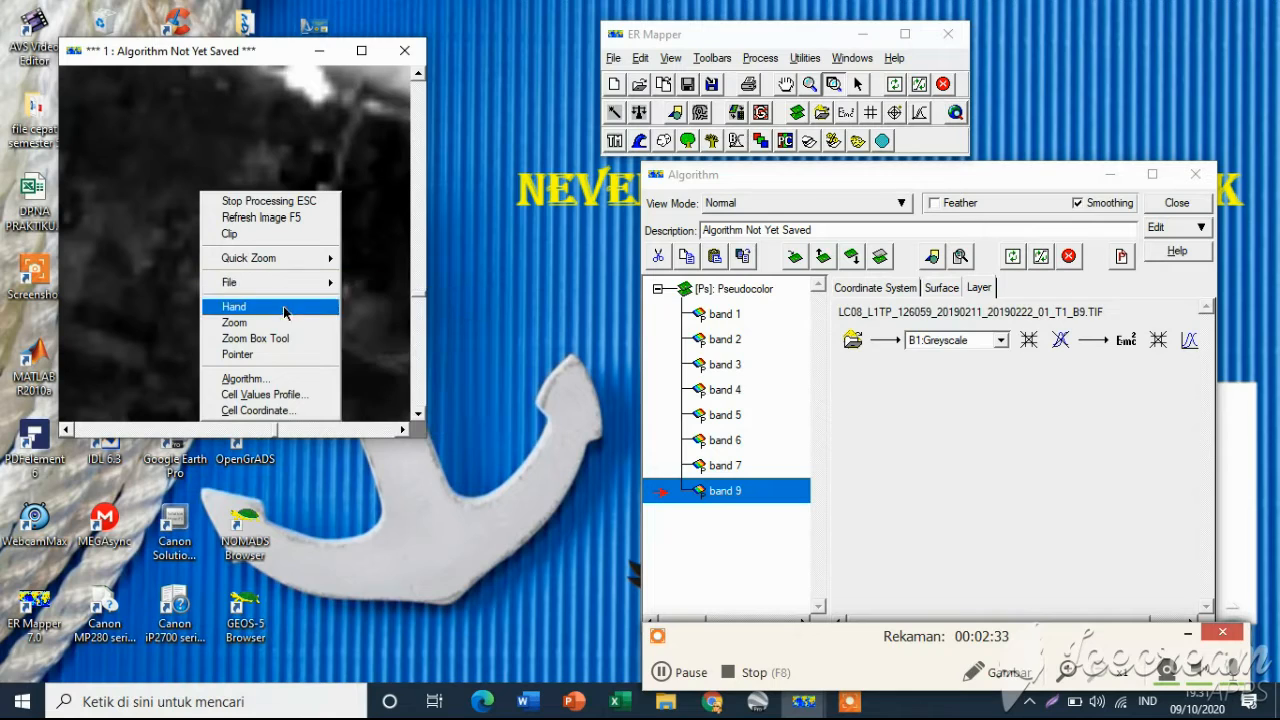
{"action": "mouse_move", "coordinate": [300, 258]}
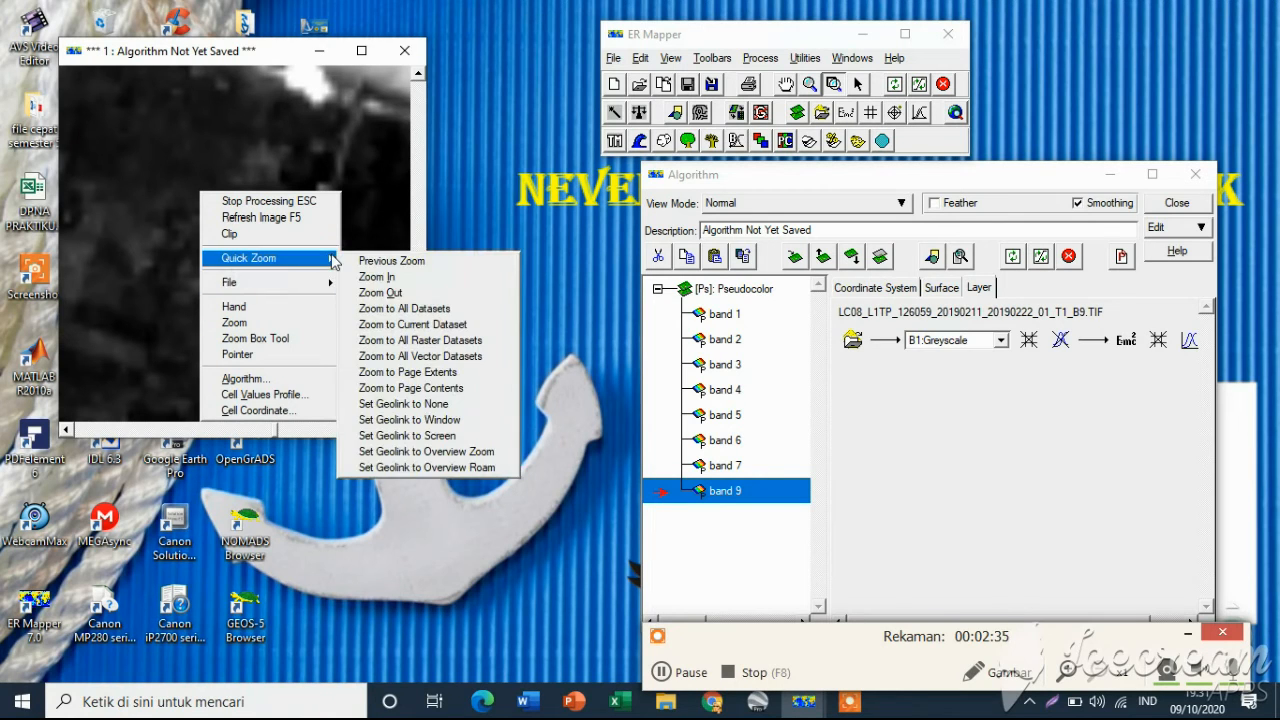
{"action": "left_click", "coordinate": [410, 292]}
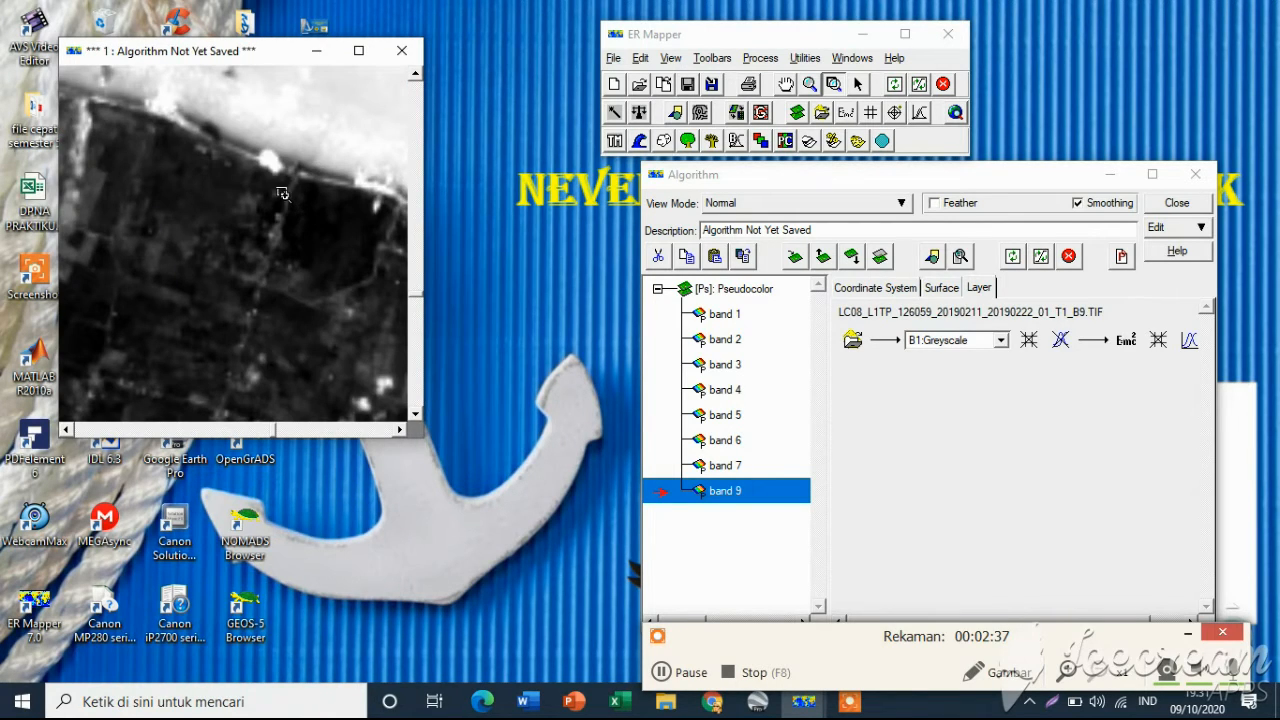
{"action": "right_click", "coordinate": [241, 222]}
{"action": "mouse_move", "coordinate": [355, 290]}
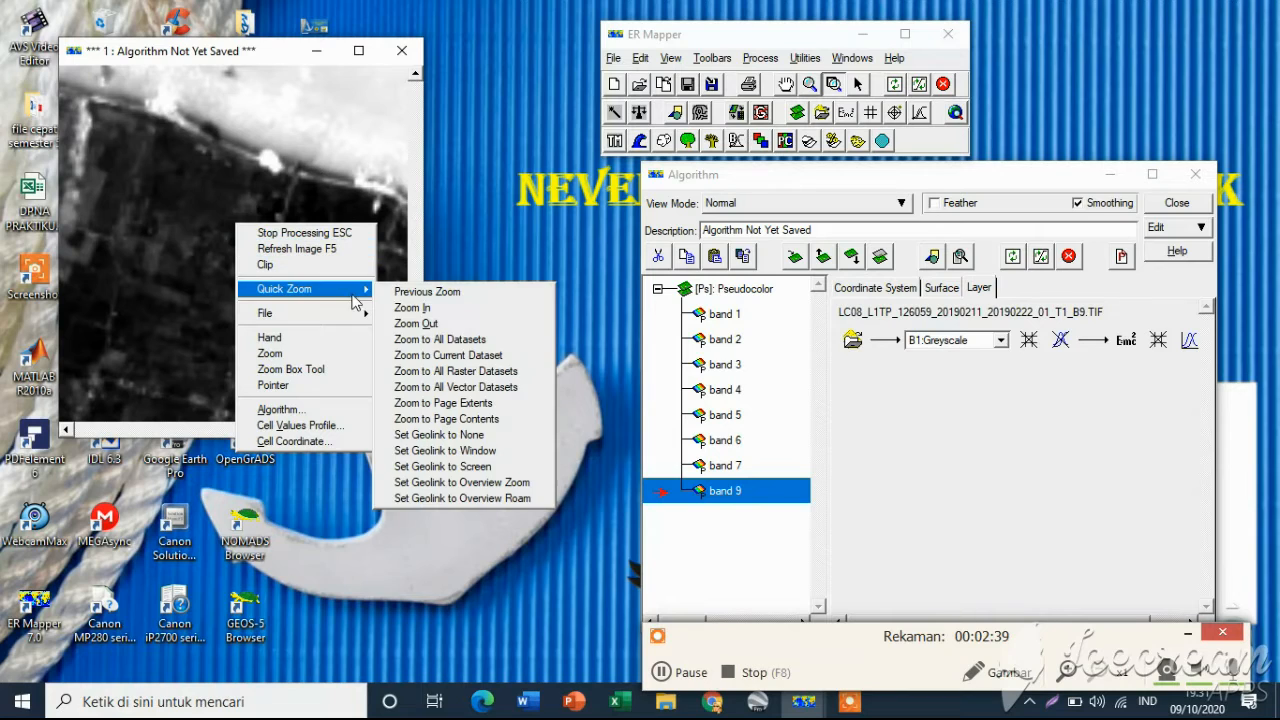
{"action": "left_click", "coordinate": [430, 325]}
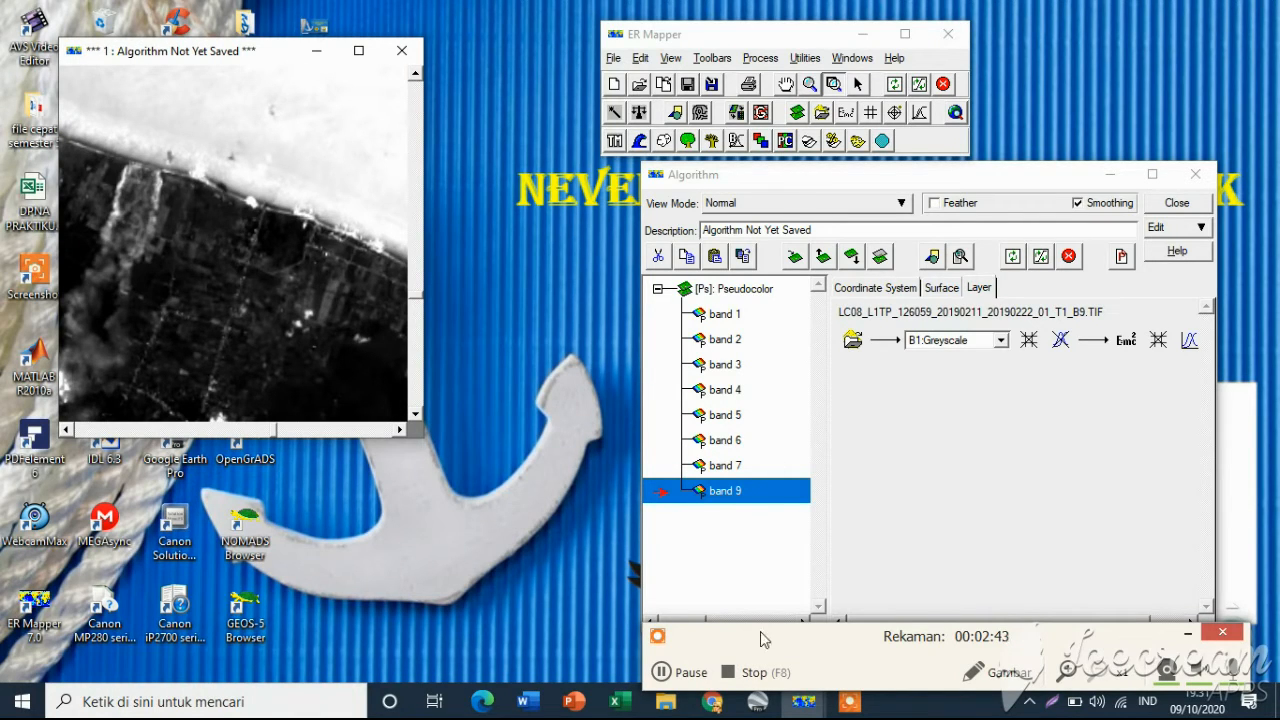
{"action": "left_click", "coordinate": [671, 675]}
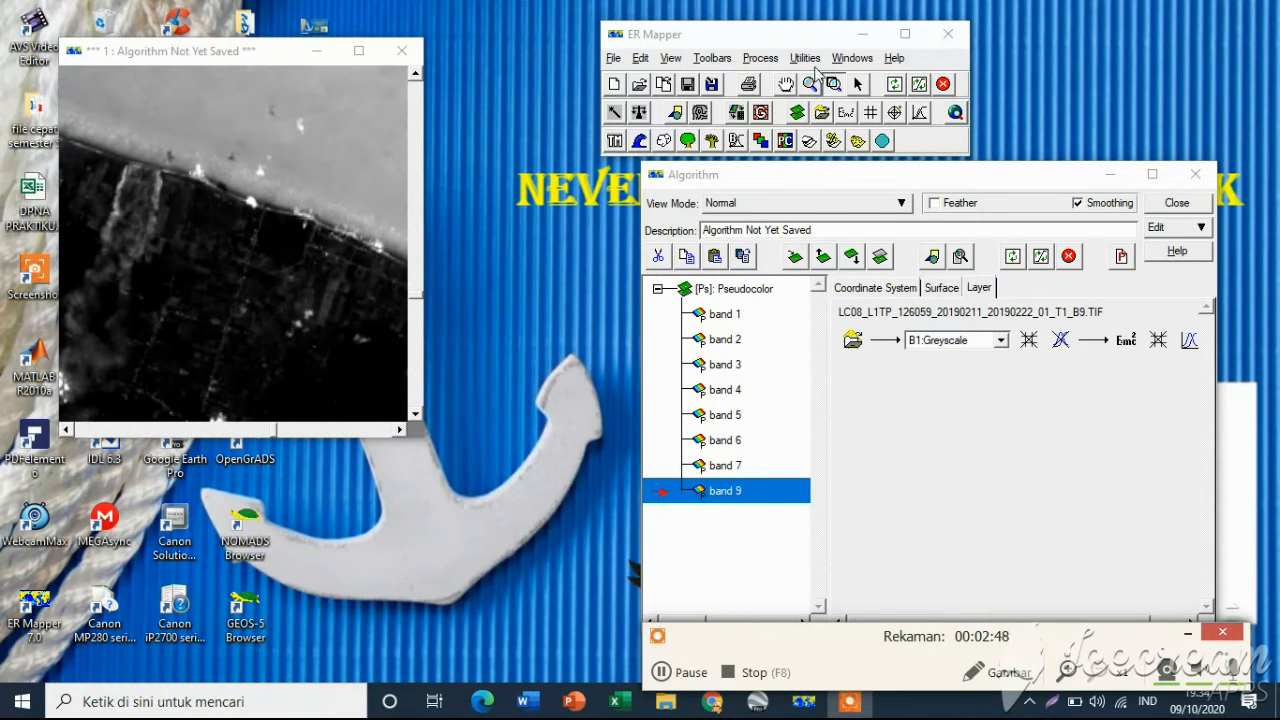
{"action": "left_click", "coordinate": [787, 86]}
{"action": "left_click_drag", "start_coordinate": [319, 227], "coordinate": [284, 204]}
Open Save As for the image window's algorithm and switch to the D:\data landsat 8 praktikum bersama indraja volume
{"action": "right_click", "coordinate": [270, 198]}
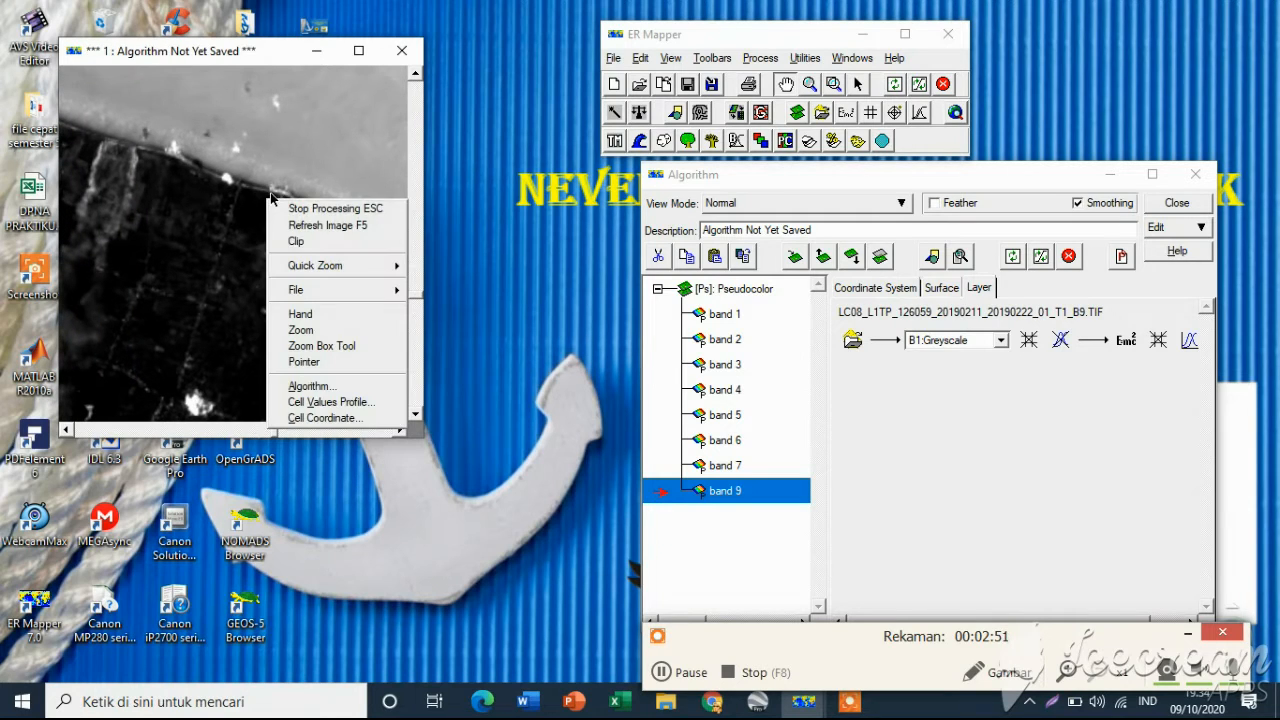
{"action": "mouse_move", "coordinate": [343, 290]}
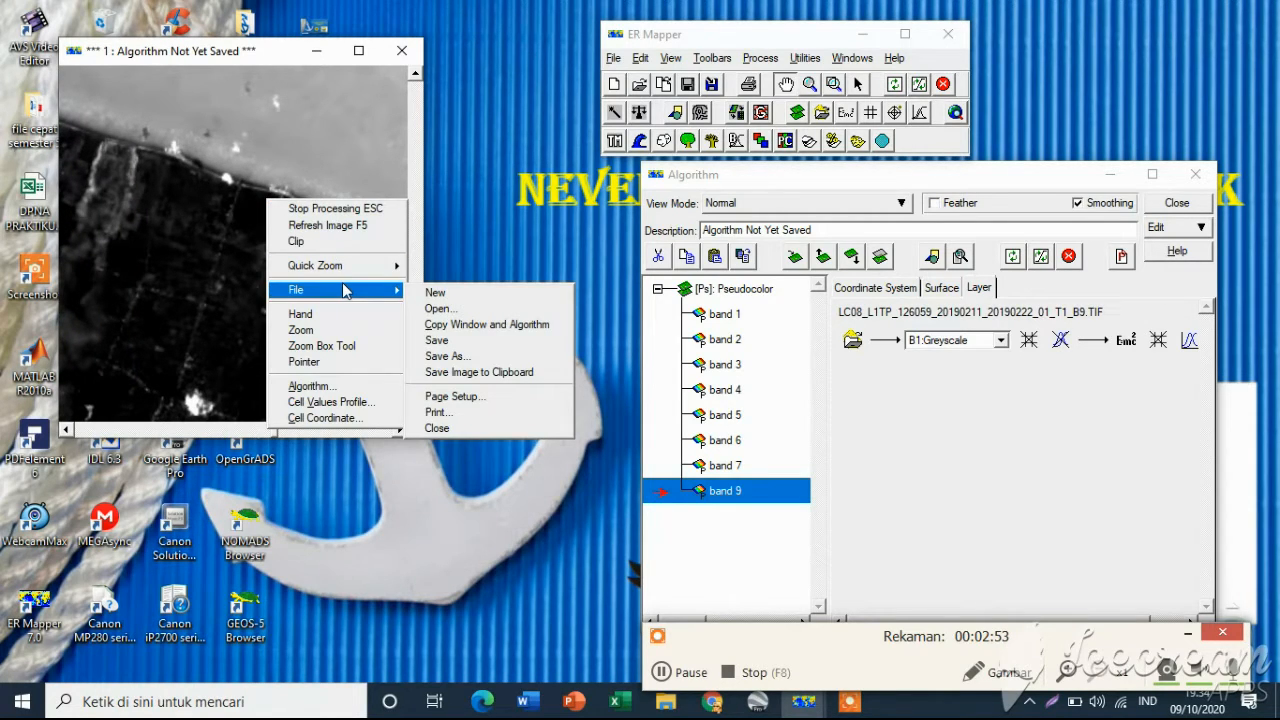
{"action": "left_click", "coordinate": [465, 358]}
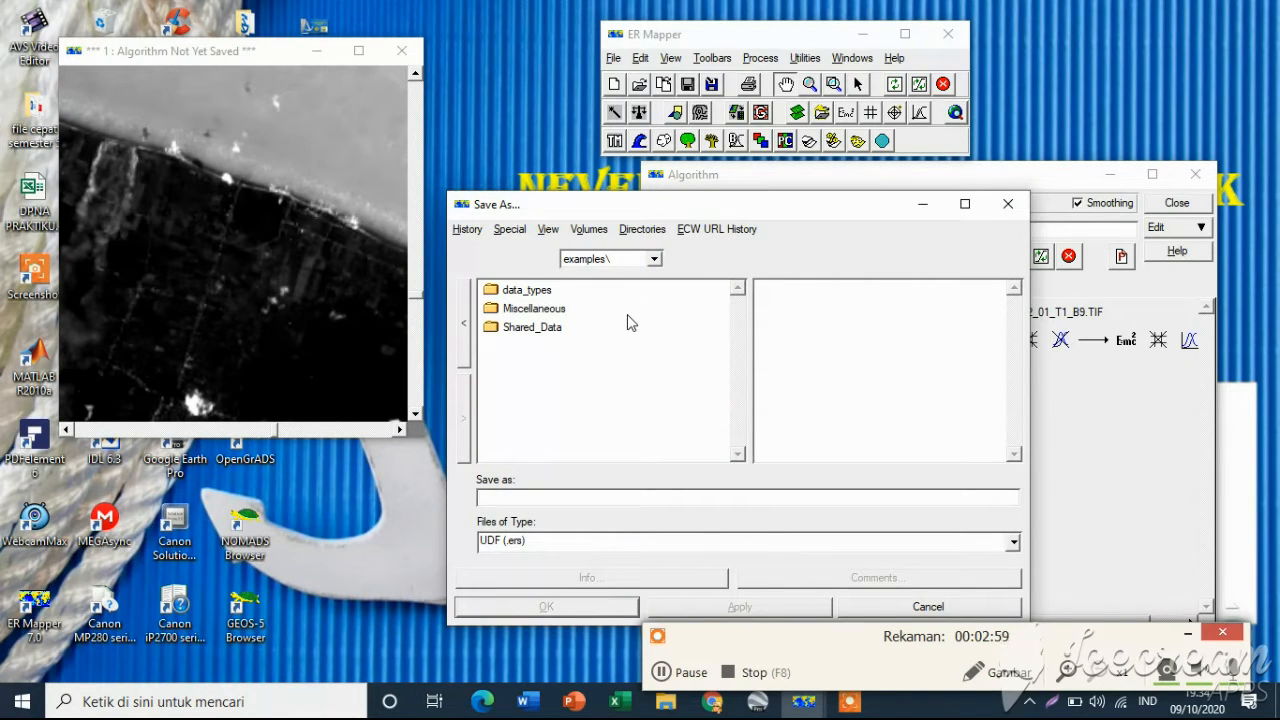
{"action": "left_click", "coordinate": [590, 231]}
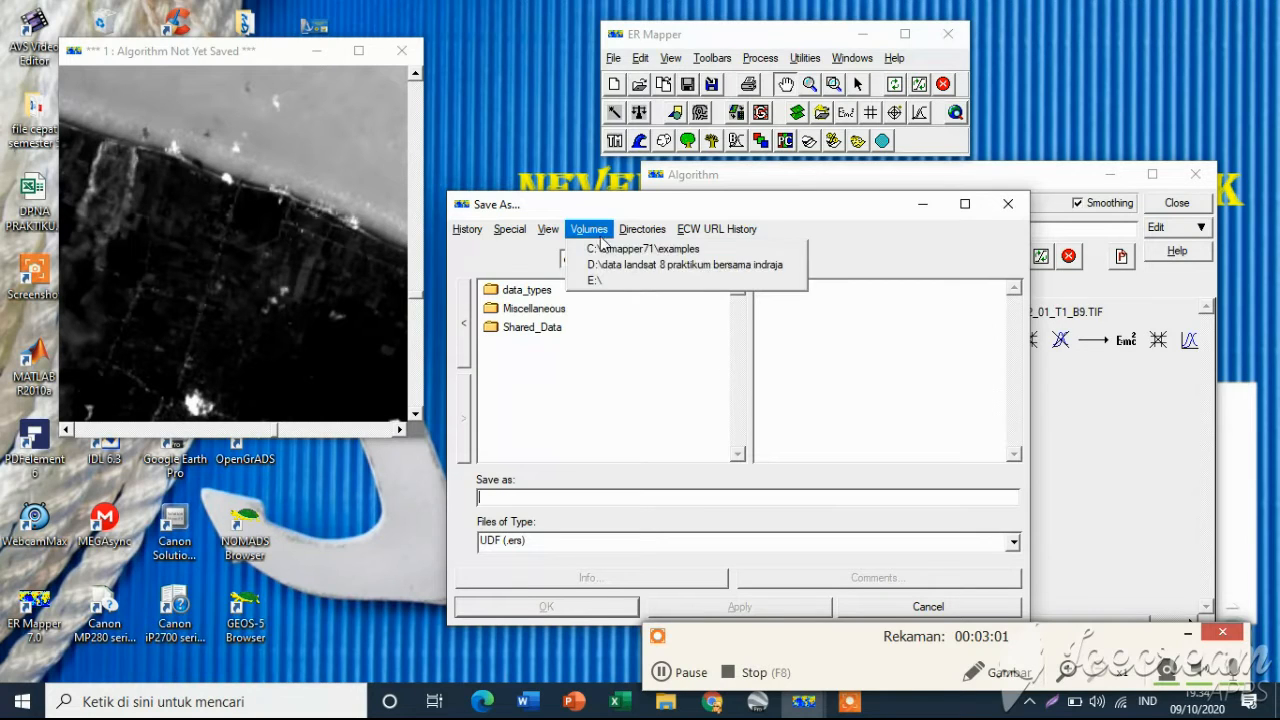
{"action": "left_click", "coordinate": [620, 266]}
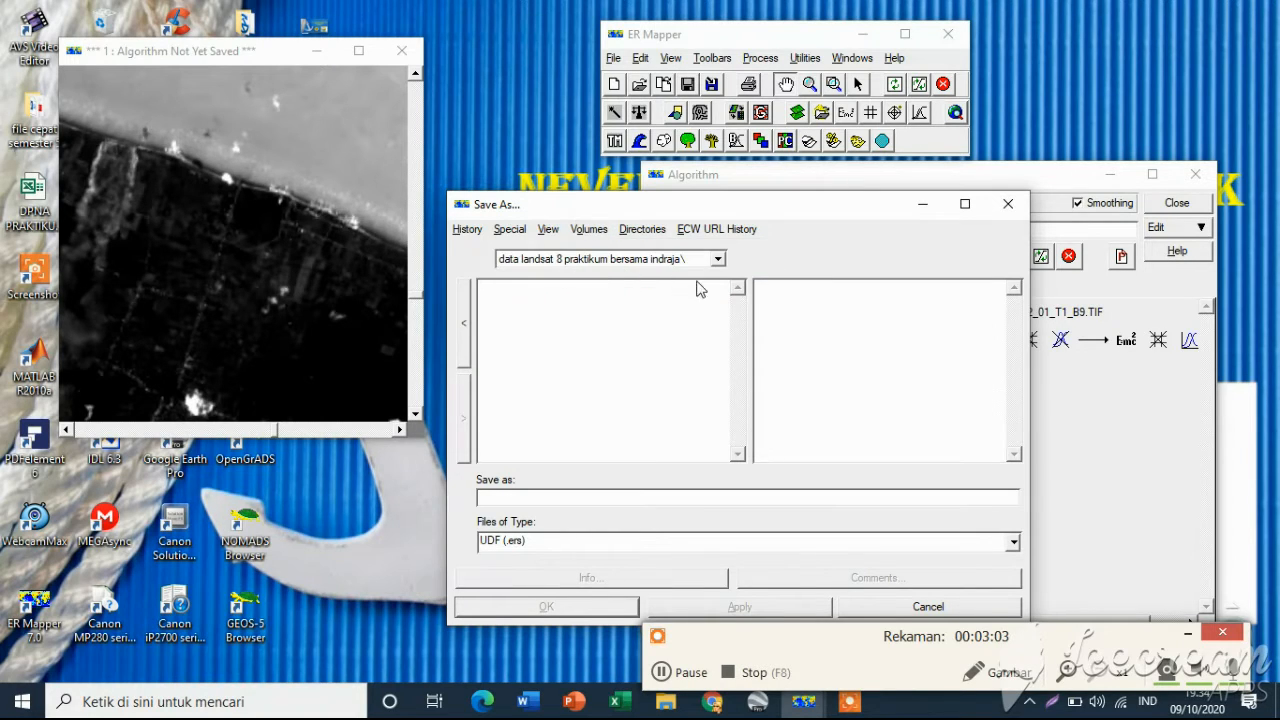
Navigate the Save As dialog into the data landsat 8 praktikum bersama indraja folder on drive D
{"action": "left_click", "coordinate": [546, 231]}
{"action": "mouse_move", "coordinate": [589, 238]}
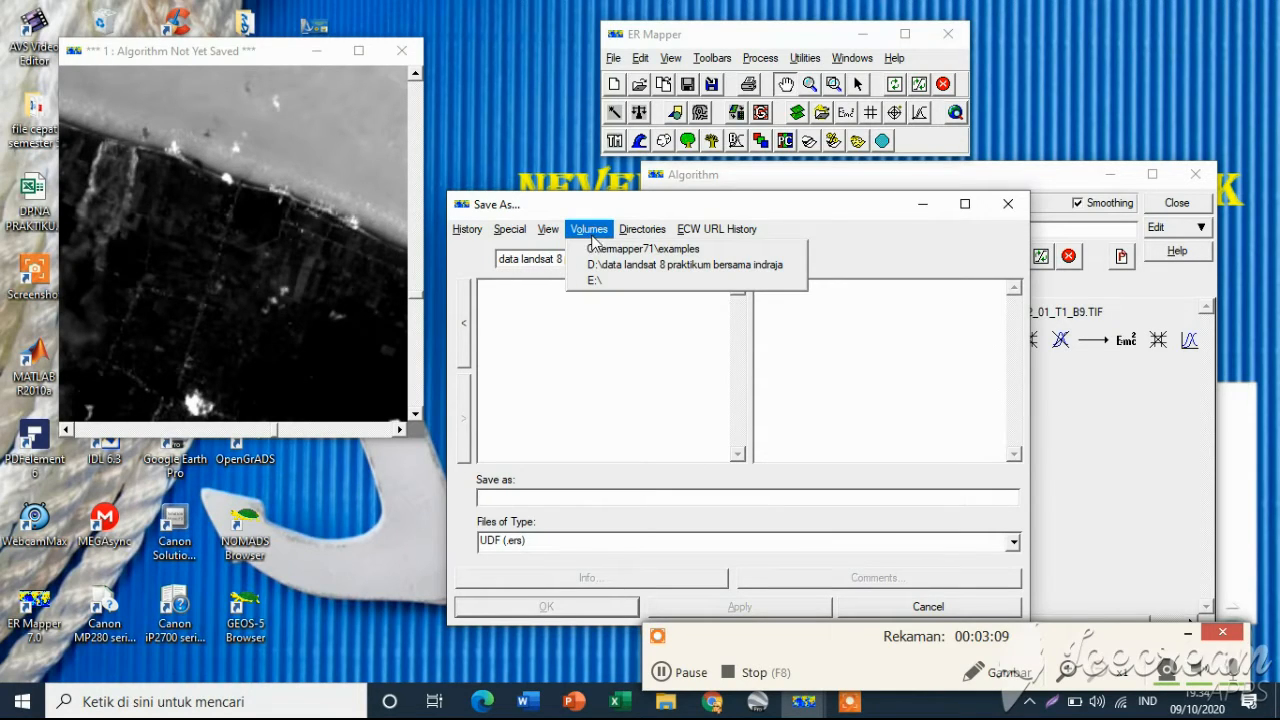
{"action": "left_click", "coordinate": [619, 265]}
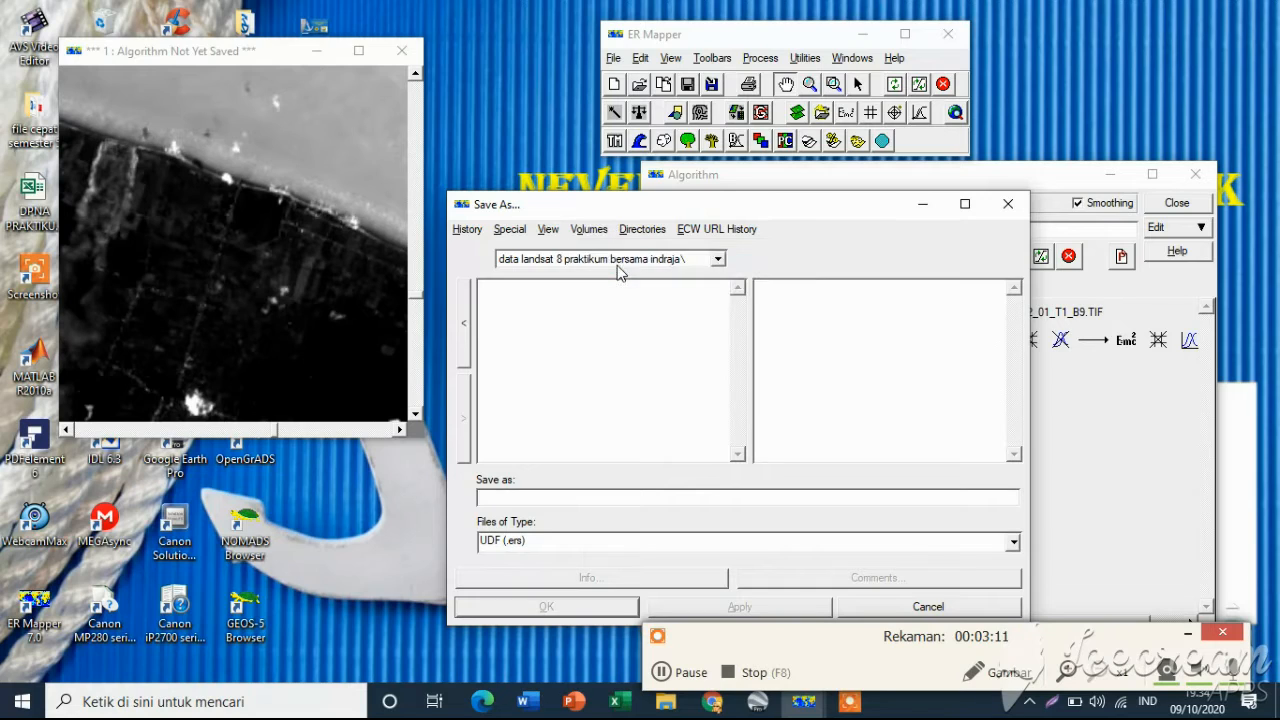
{"action": "left_click", "coordinate": [716, 261]}
{"action": "left_click", "coordinate": [713, 275]}
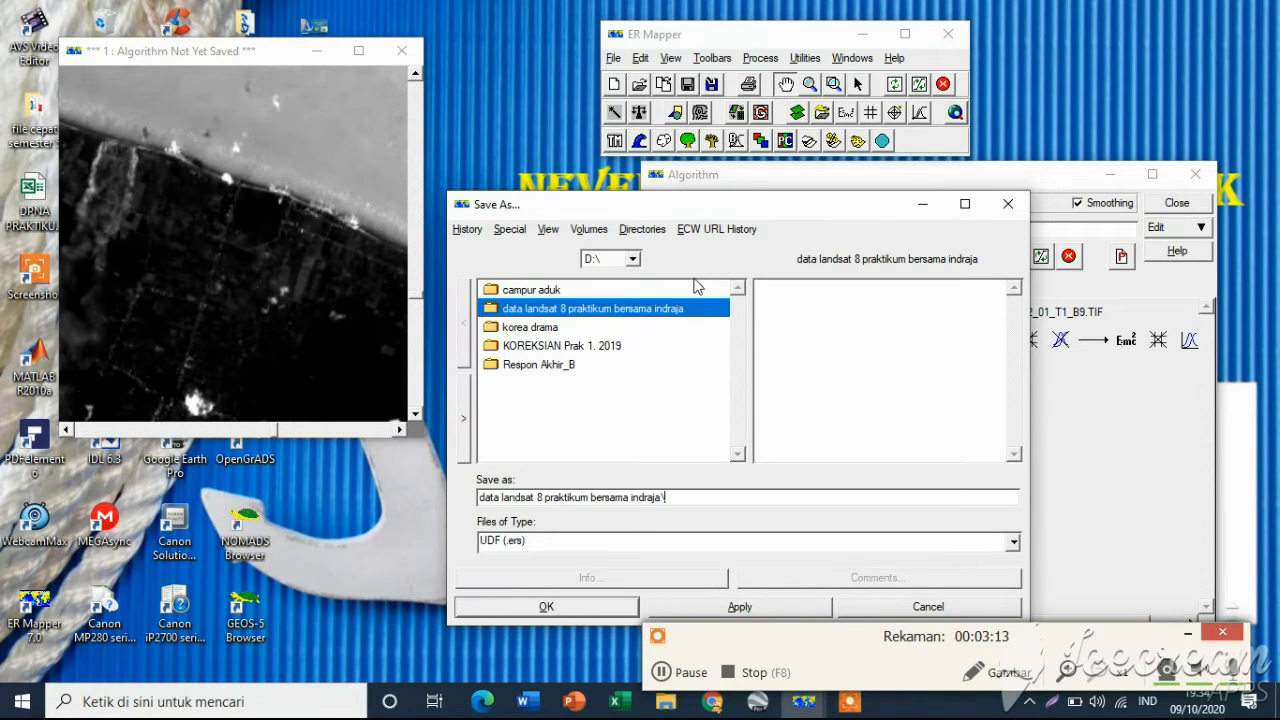
{"action": "left_click", "coordinate": [638, 395]}
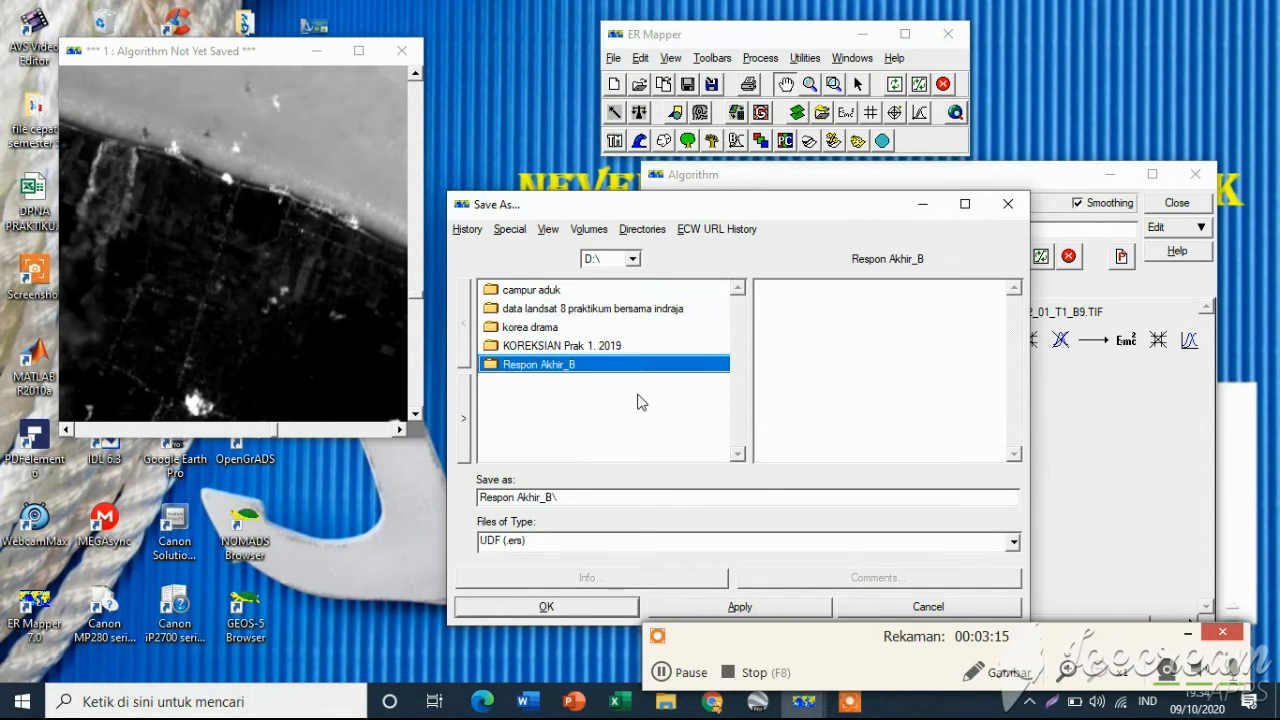
{"action": "left_click", "coordinate": [640, 310]}
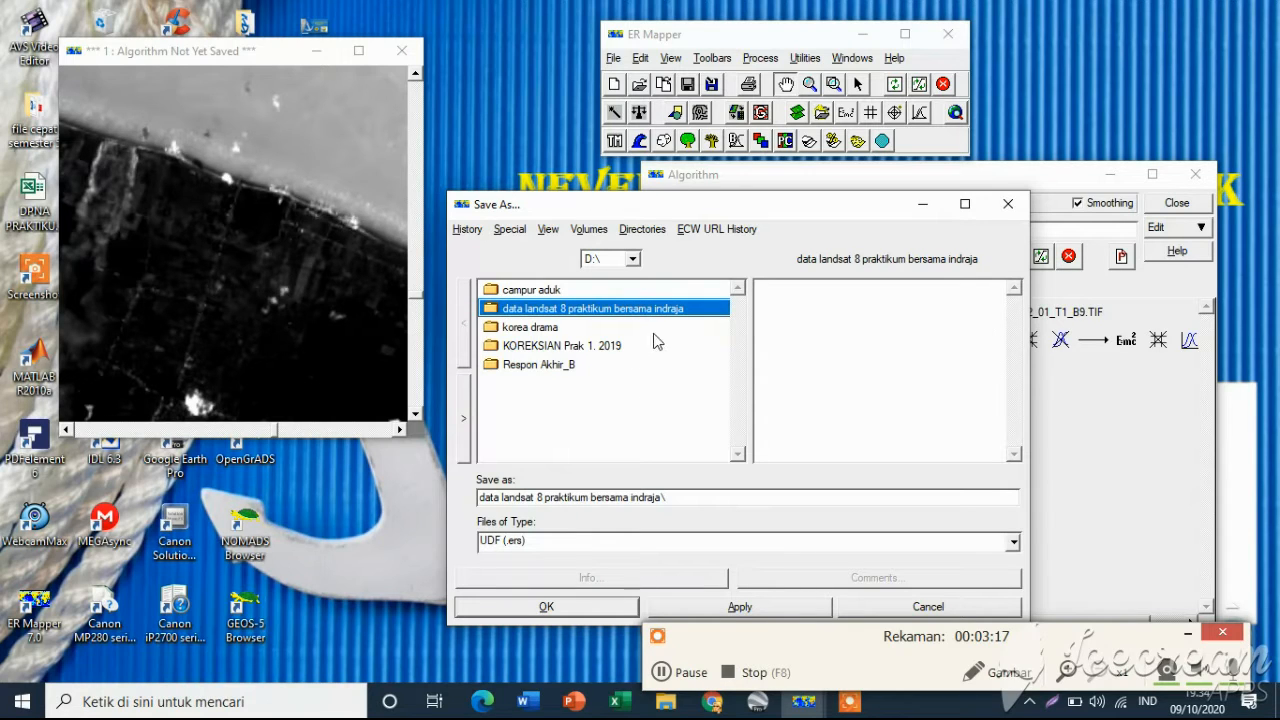
{"action": "double_click", "coordinate": [659, 310]}
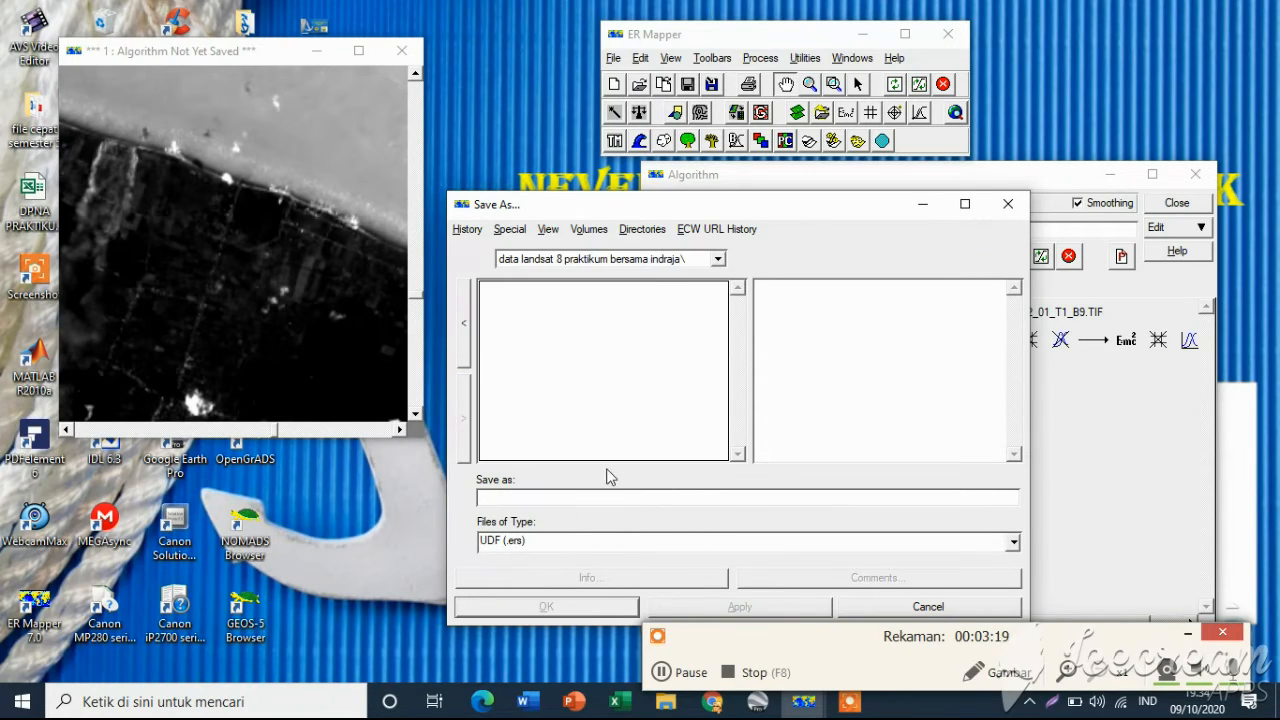
Save the algorithm as datasavebengkalis with file type ER Mapper Algorithm (.alg)
{"action": "left_click", "coordinate": [552, 497]}
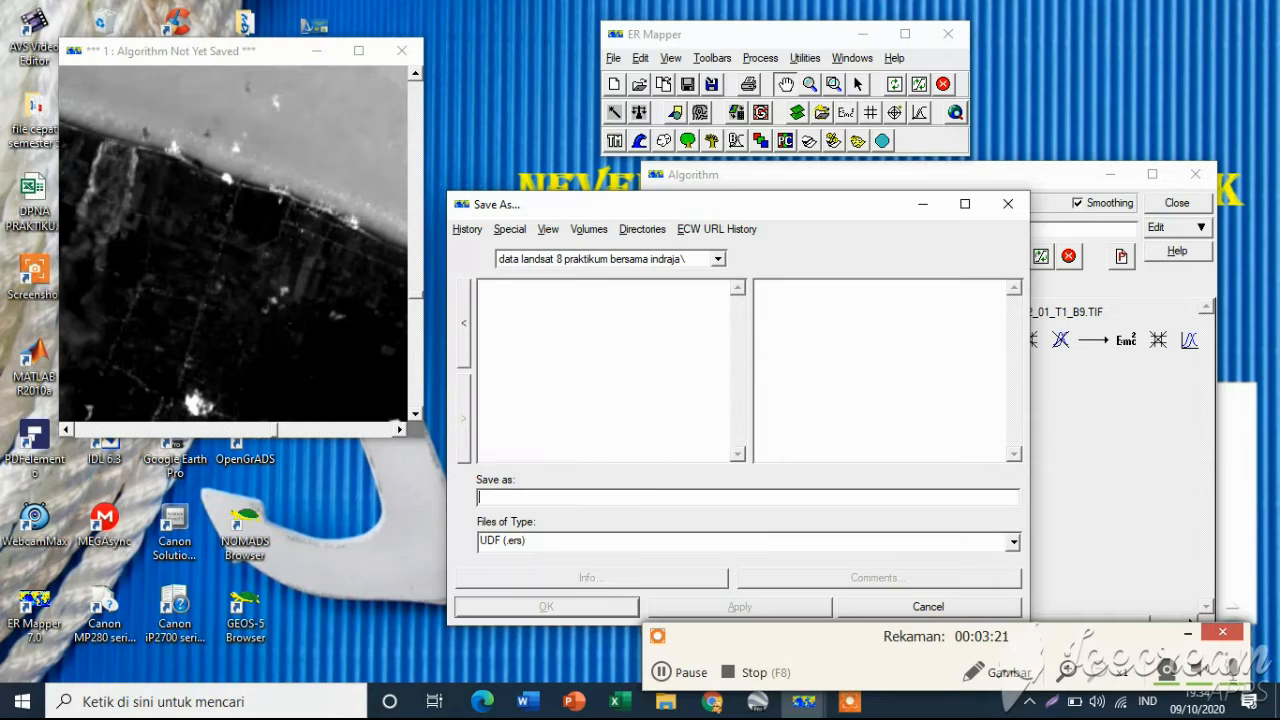
{"action": "type", "text": "datasavebengkalis"}
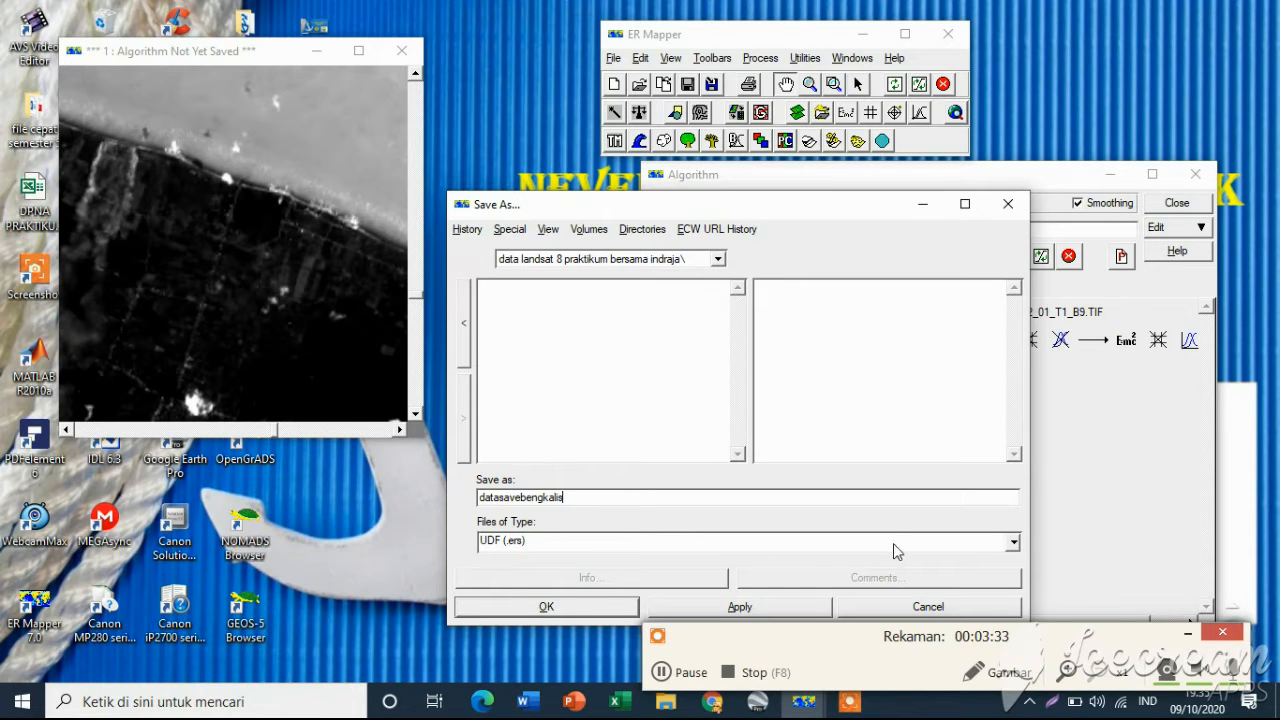
{"action": "left_click", "coordinate": [1013, 542]}
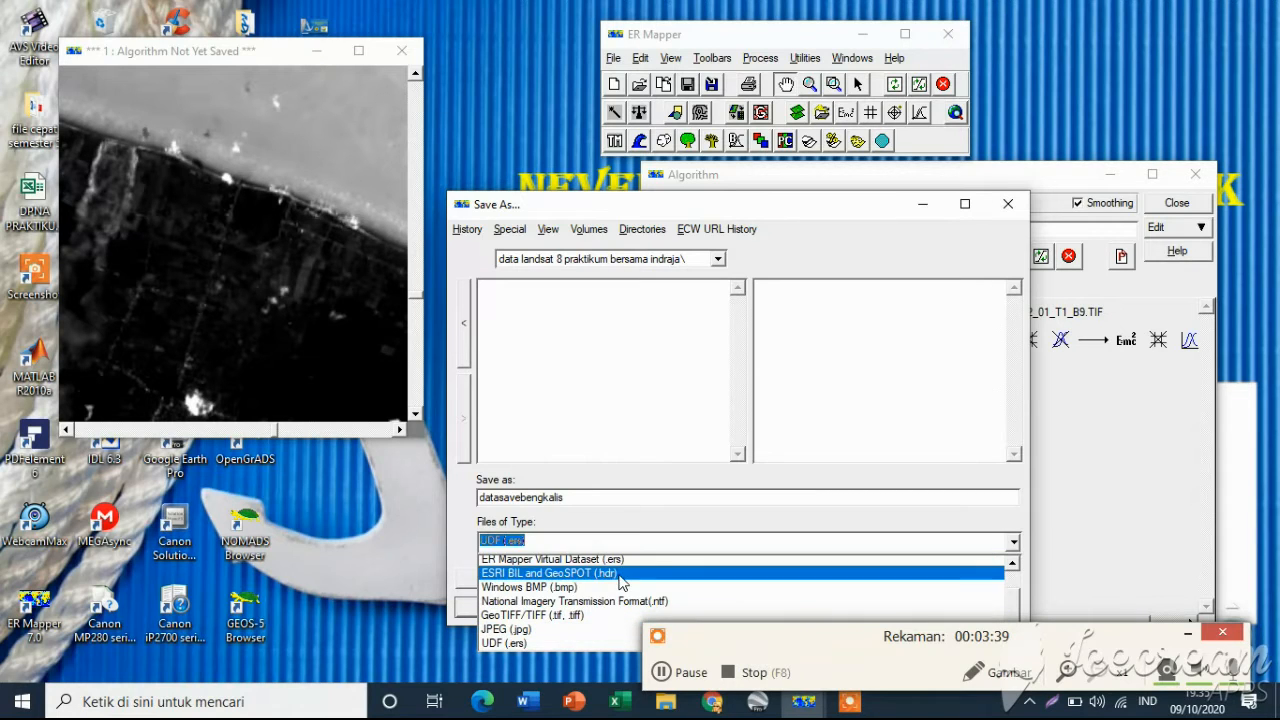
{"action": "left_click", "coordinate": [1013, 568]}
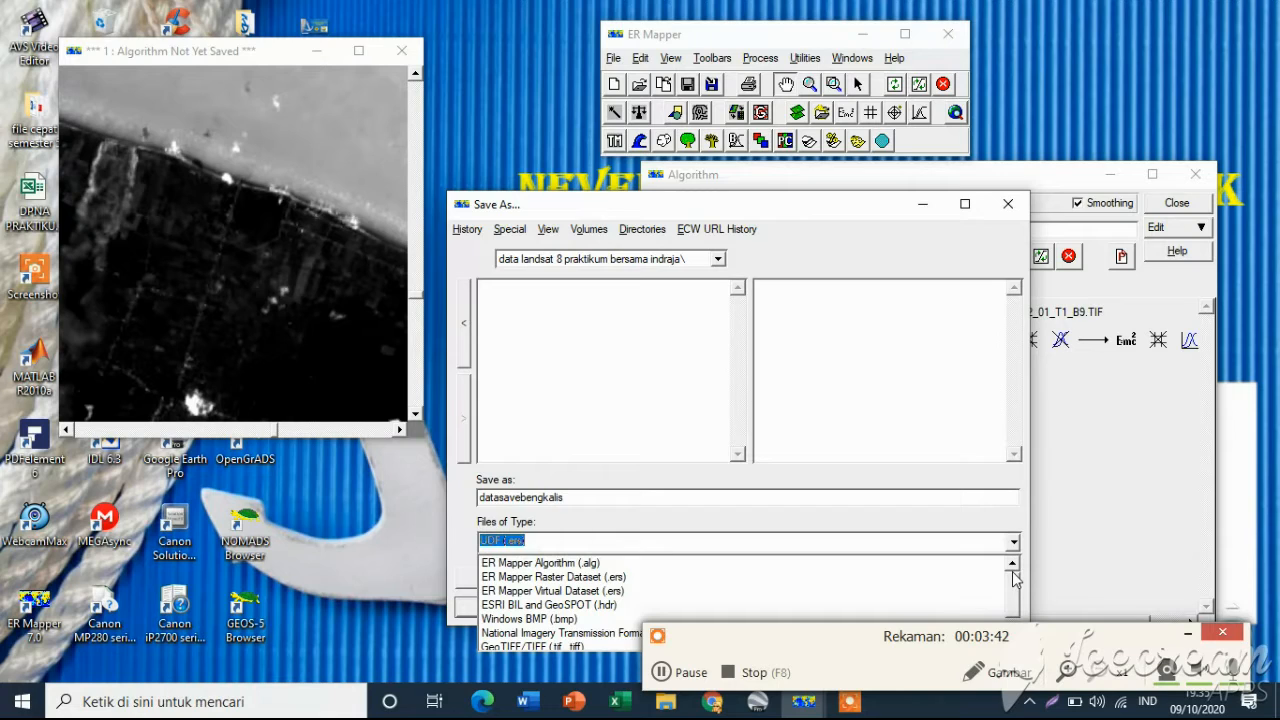
{"action": "left_click", "coordinate": [553, 568]}
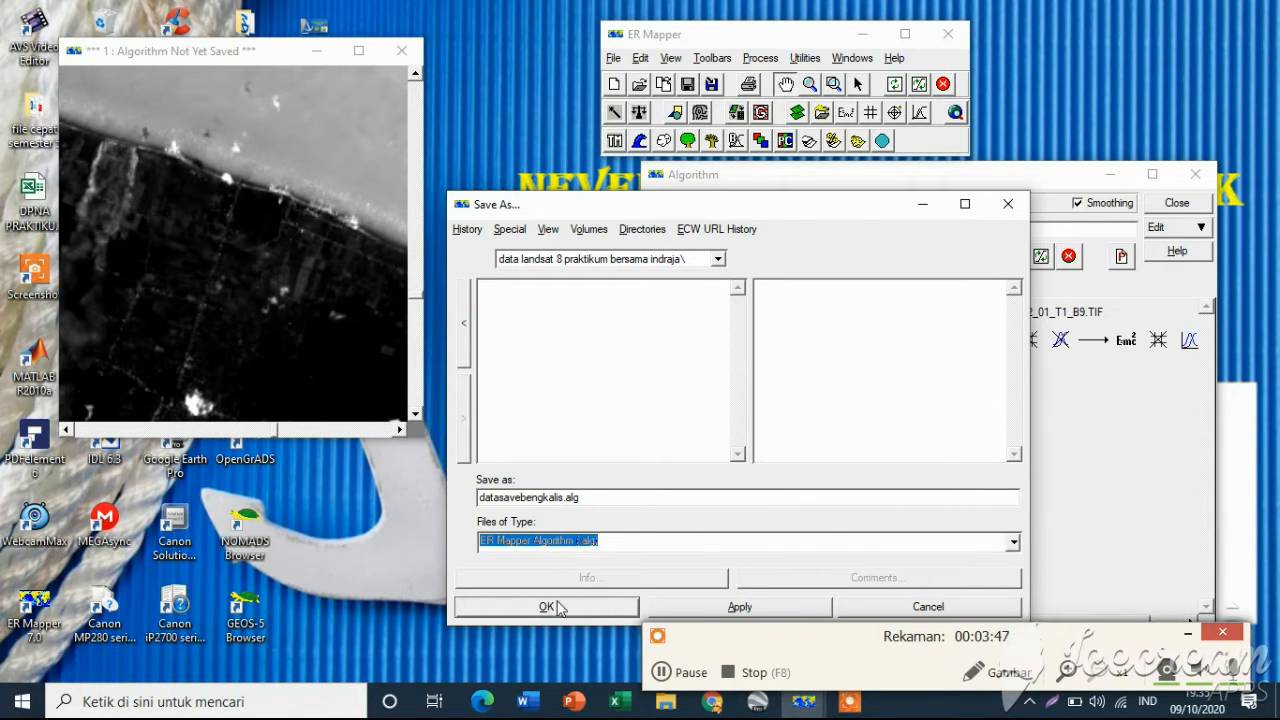
{"action": "left_click", "coordinate": [548, 607]}
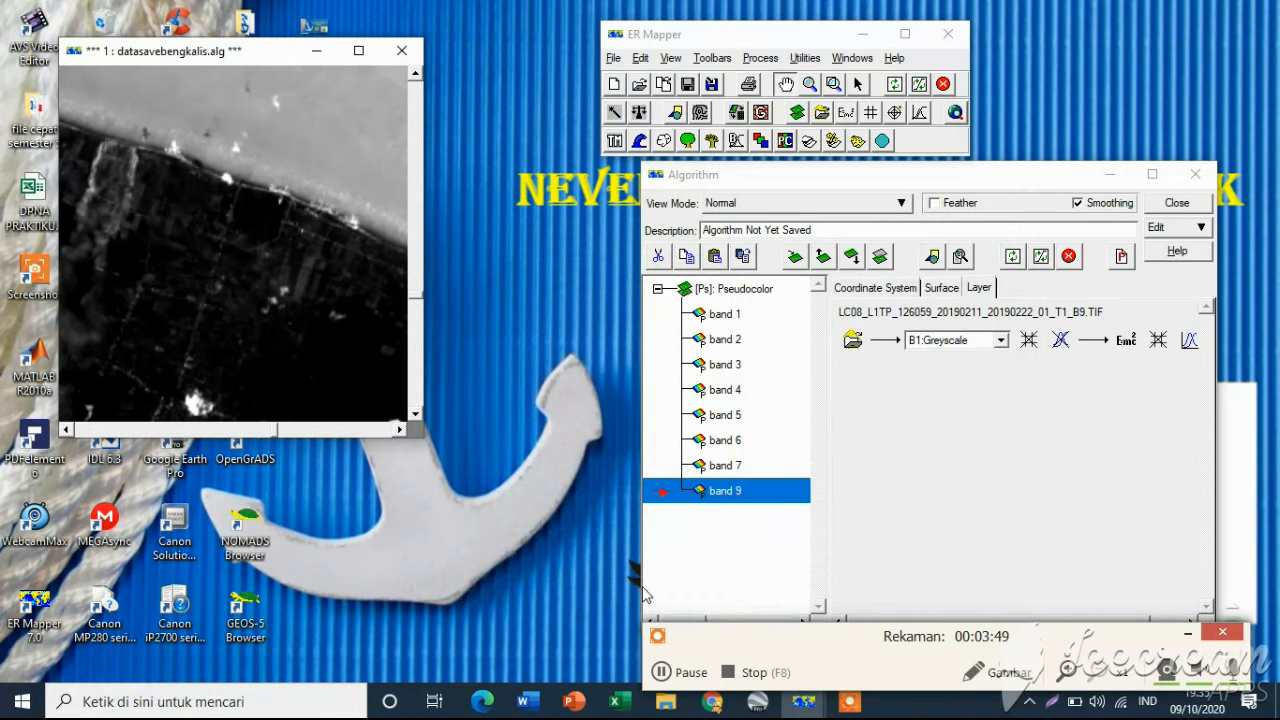
Open Save As for the image window and set the file type to ER Mapper Virtual Dataset (.ers)
{"action": "left_click", "coordinate": [664, 673]}
{"action": "right_click", "coordinate": [290, 315]}
{"action": "mouse_move", "coordinate": [367, 422]}
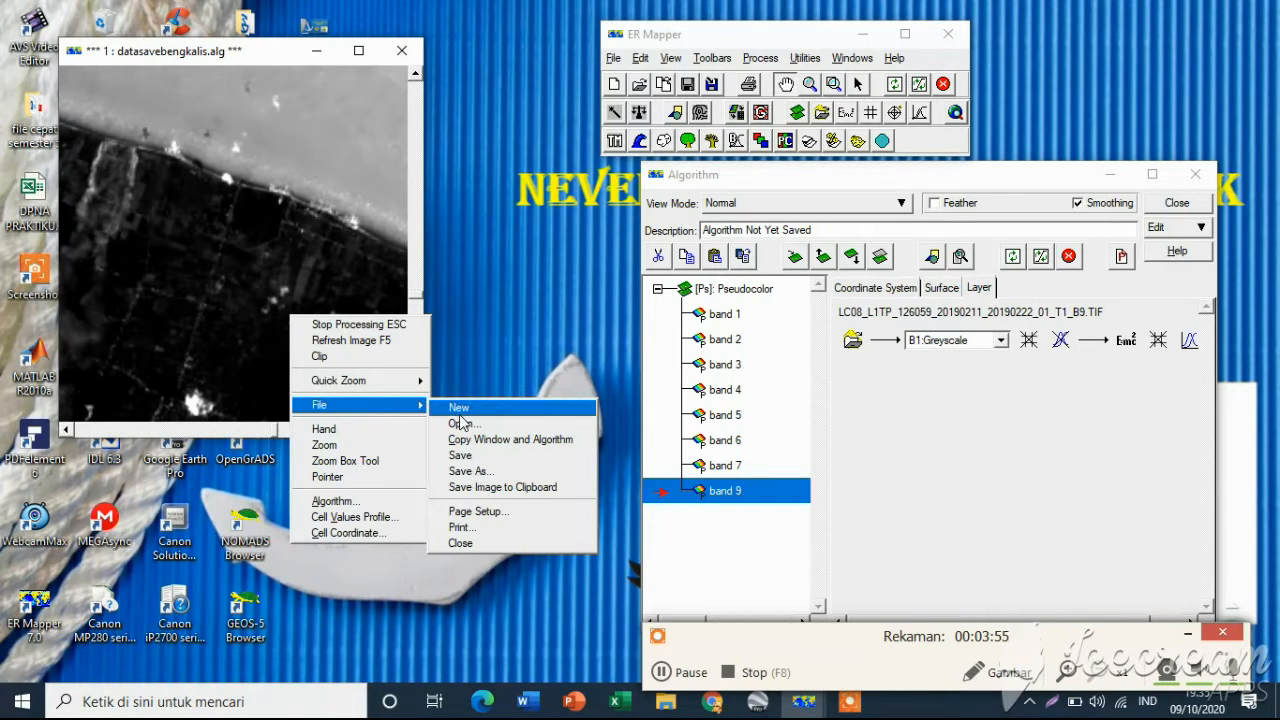
{"action": "left_click", "coordinate": [490, 472]}
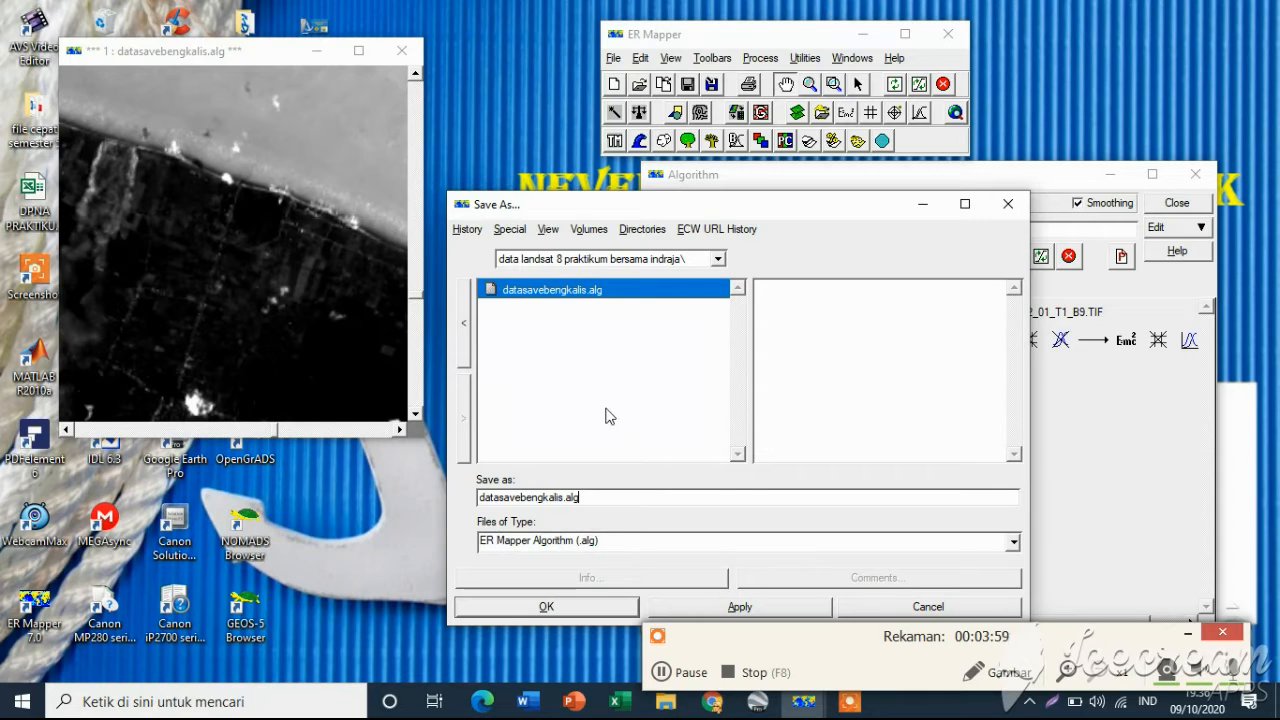
{"action": "left_click", "coordinate": [1012, 542]}
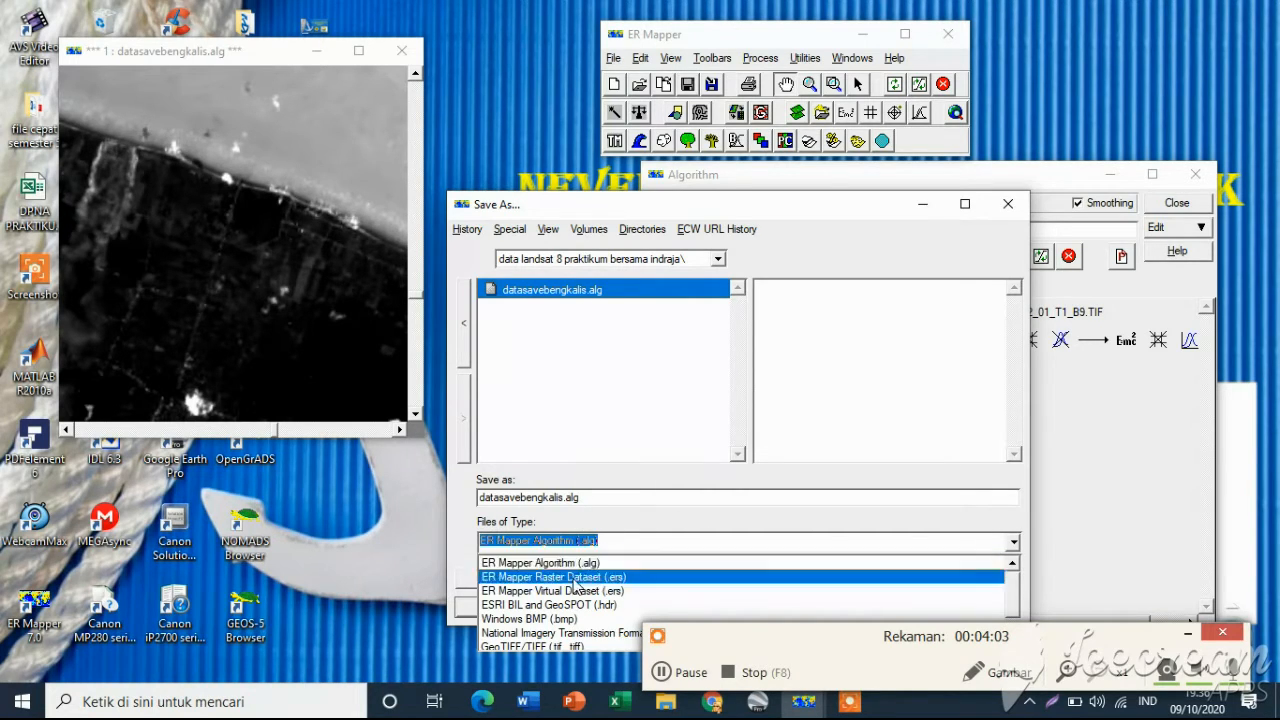
{"action": "left_click", "coordinate": [625, 592]}
Name the virtual dataset datasavebengkalis, save it, and agree to delete the output transforms
{"action": "left_click", "coordinate": [532, 498]}
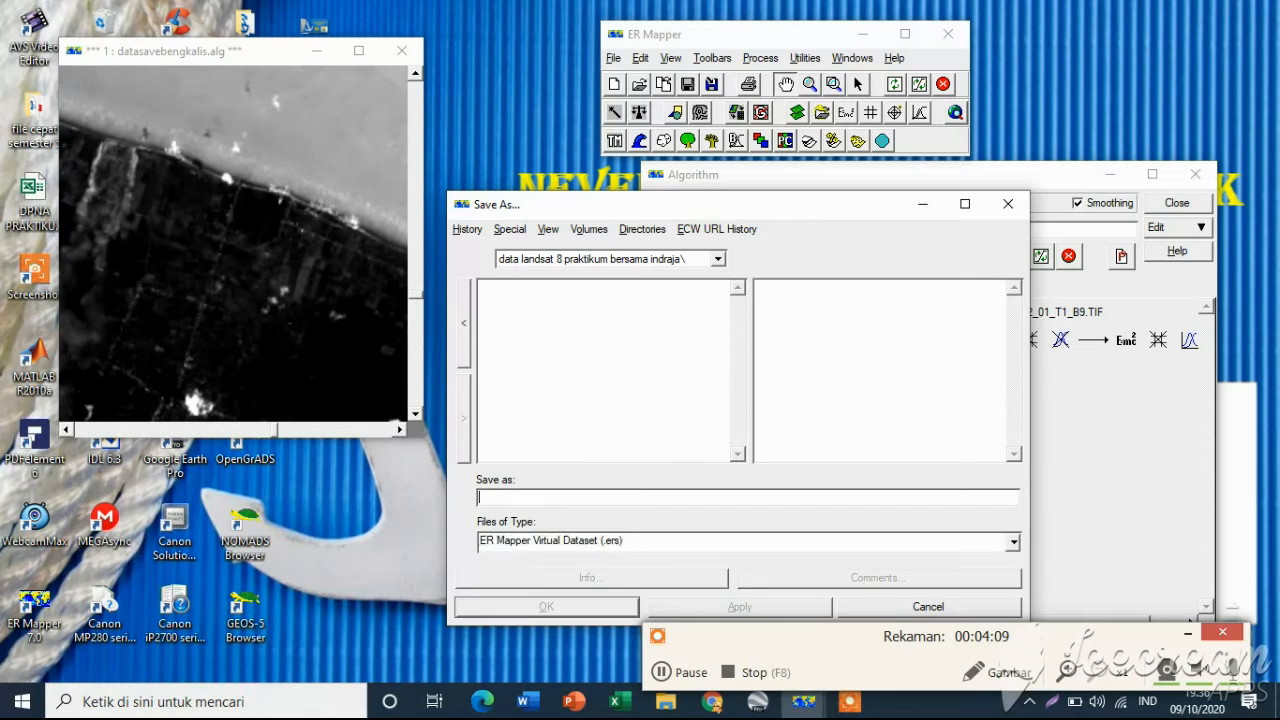
{"action": "left_click", "coordinate": [659, 673]}
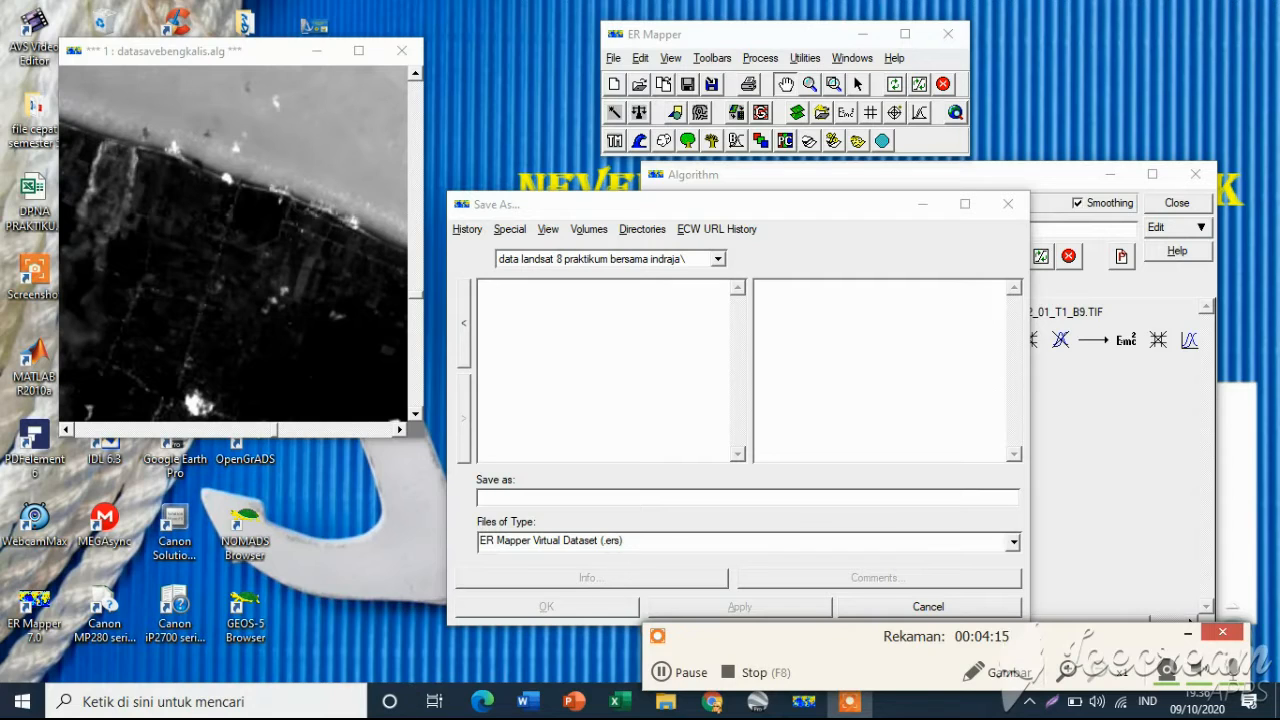
{"action": "left_click", "coordinate": [679, 560]}
{"action": "type", "text": "datasavebengkalis"}
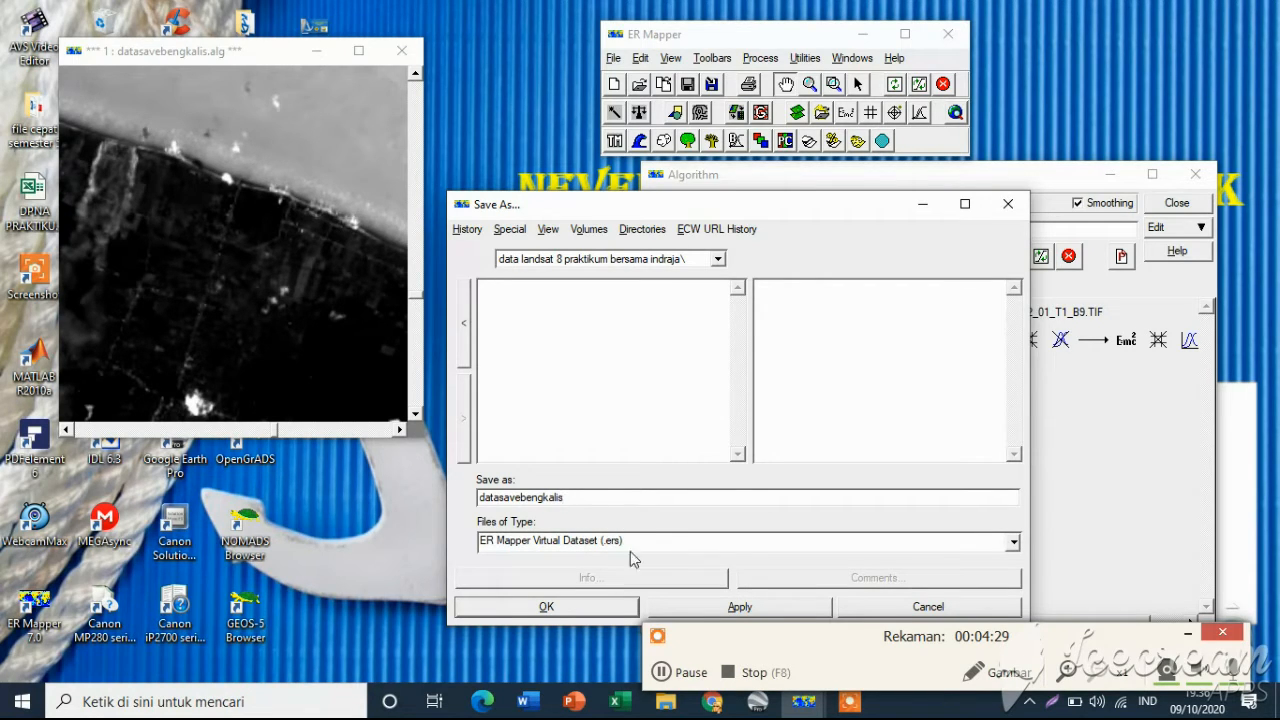
{"action": "left_click", "coordinate": [576, 612]}
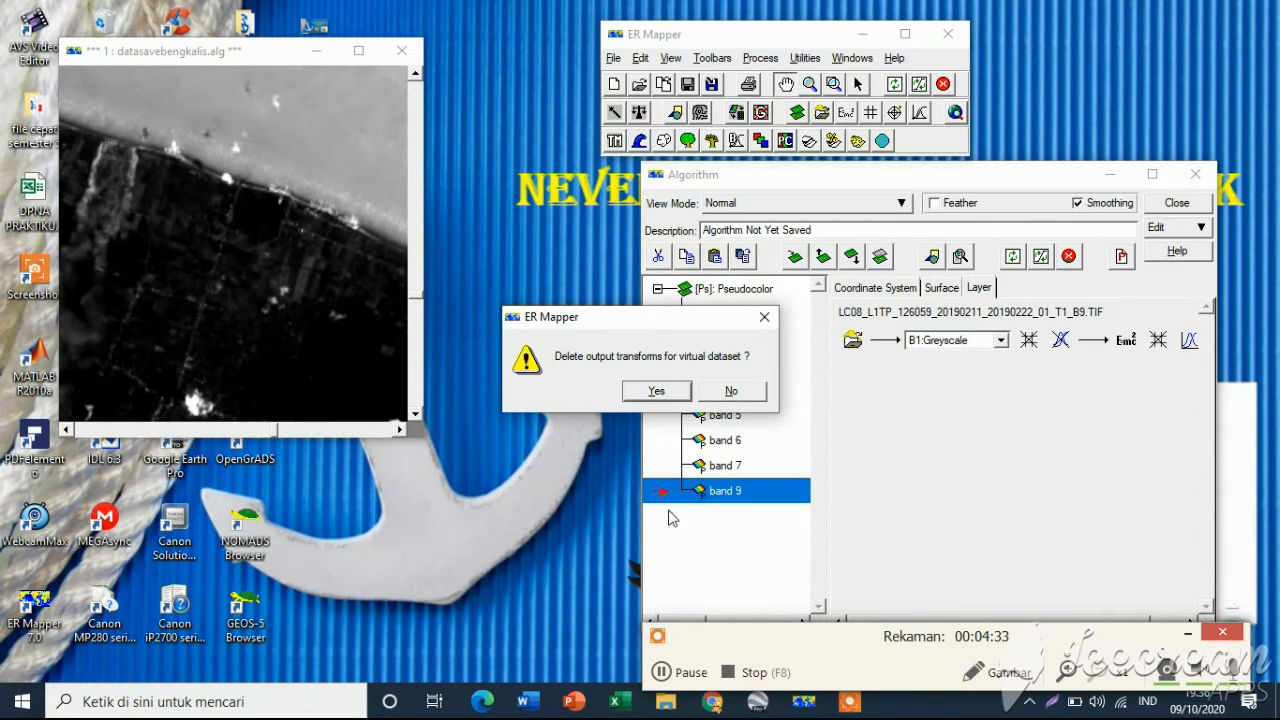
{"action": "left_click", "coordinate": [651, 391]}
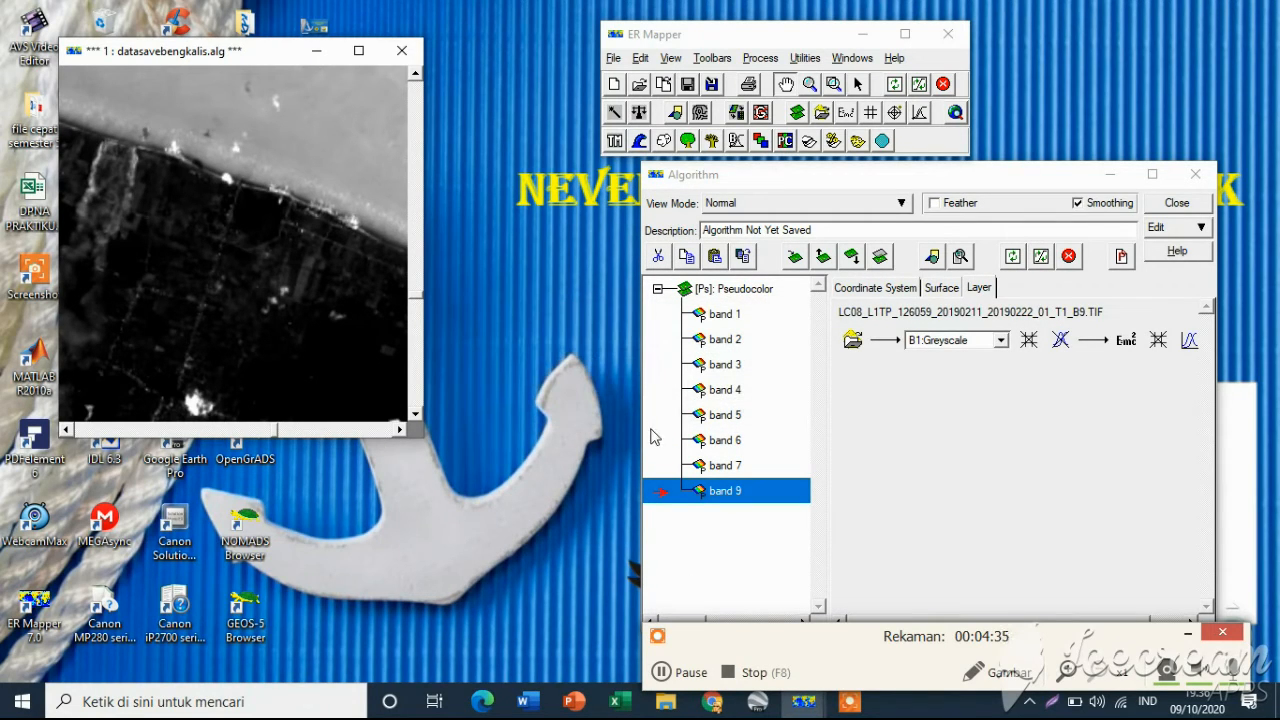
Minimize the Algorithm window and the image window
{"action": "left_click", "coordinate": [667, 680]}
{"action": "left_click", "coordinate": [667, 680]}
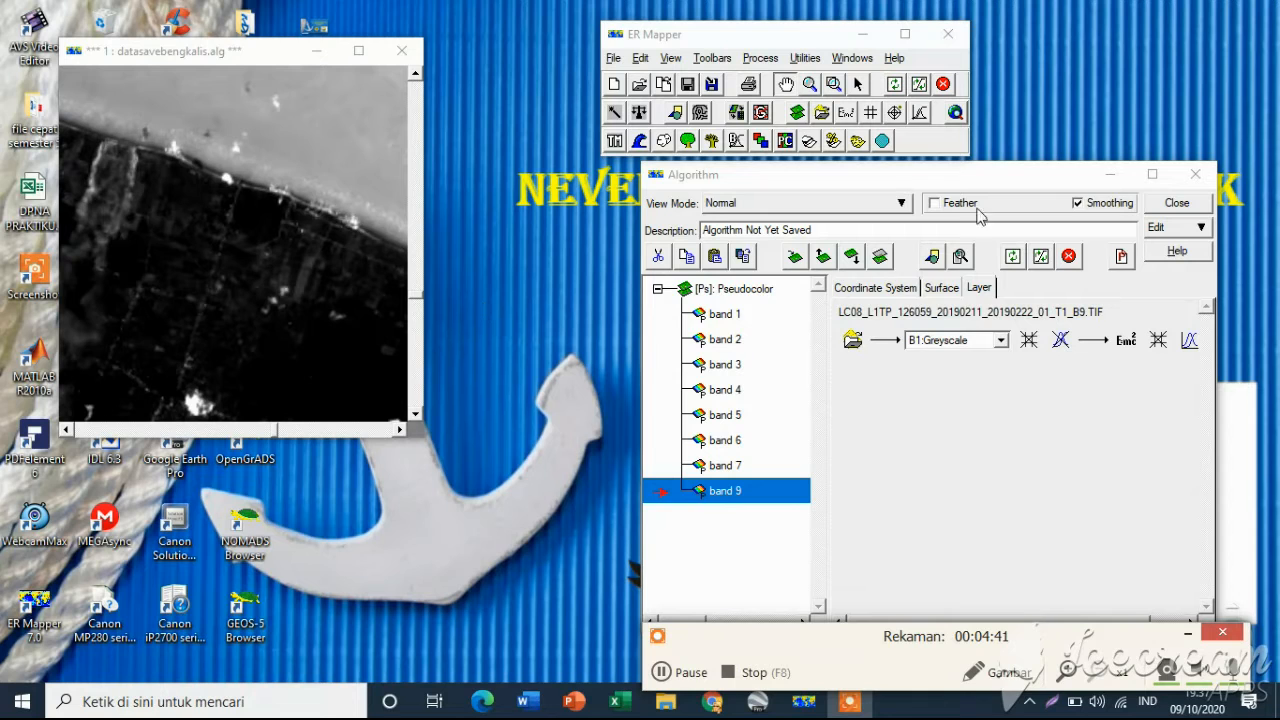
{"action": "left_click", "coordinate": [1111, 174]}
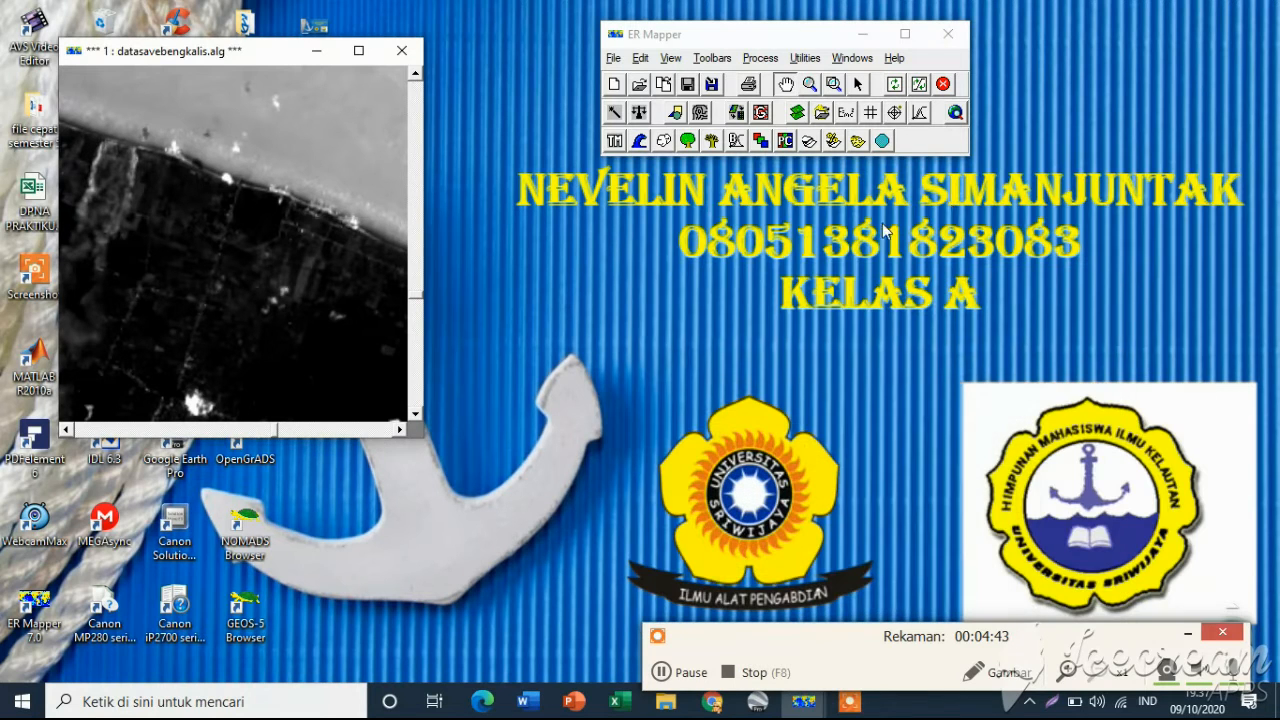
{"action": "left_click", "coordinate": [316, 50]}
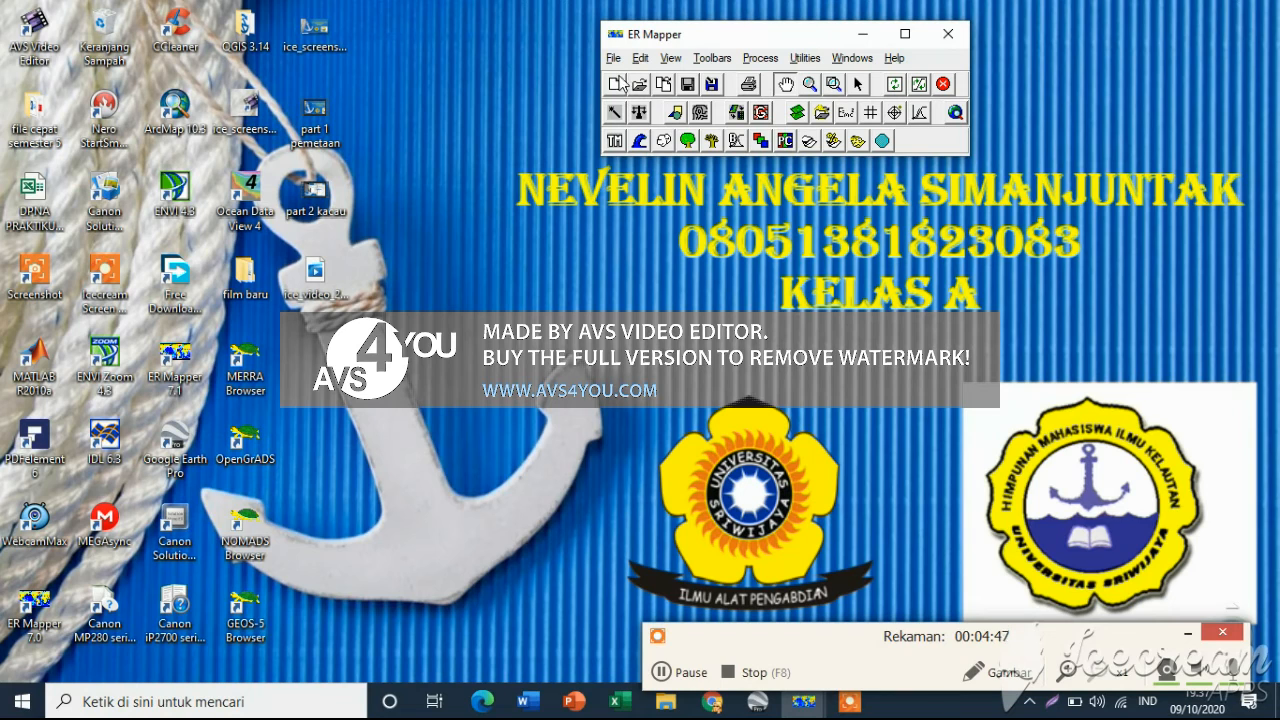
Create a new empty image window
{"action": "left_click", "coordinate": [614, 58]}
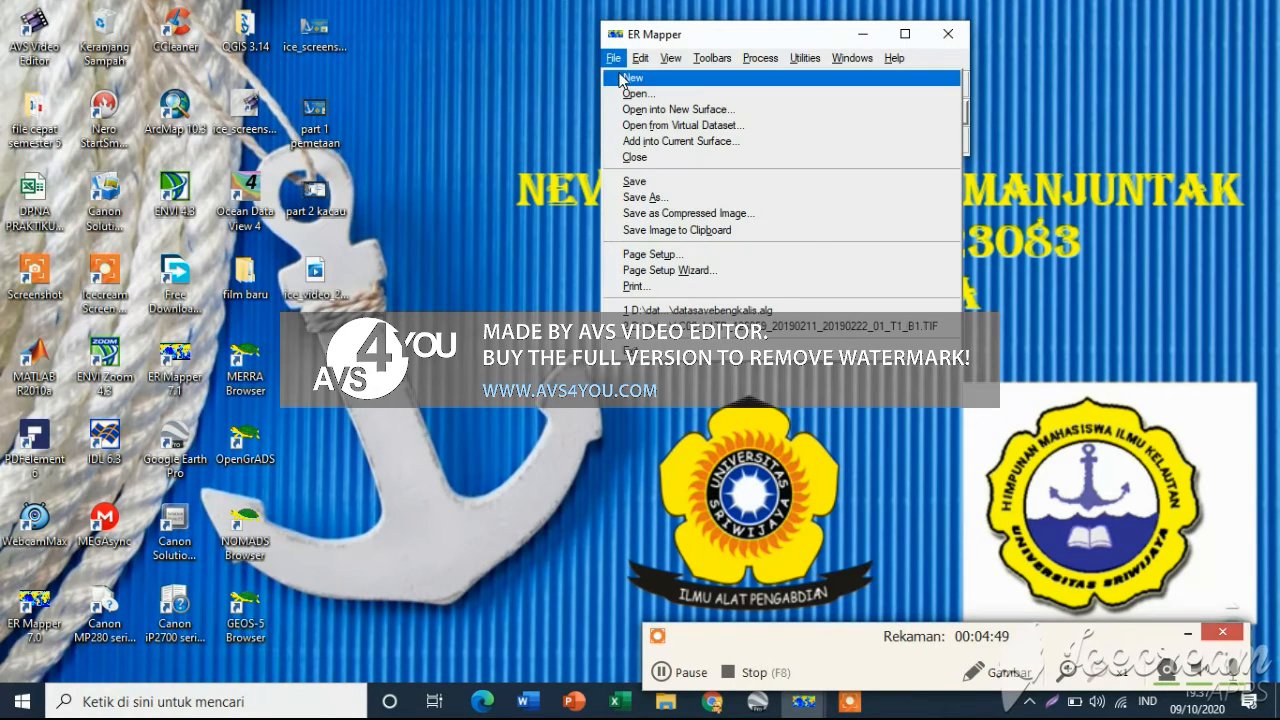
{"action": "left_click", "coordinate": [621, 79]}
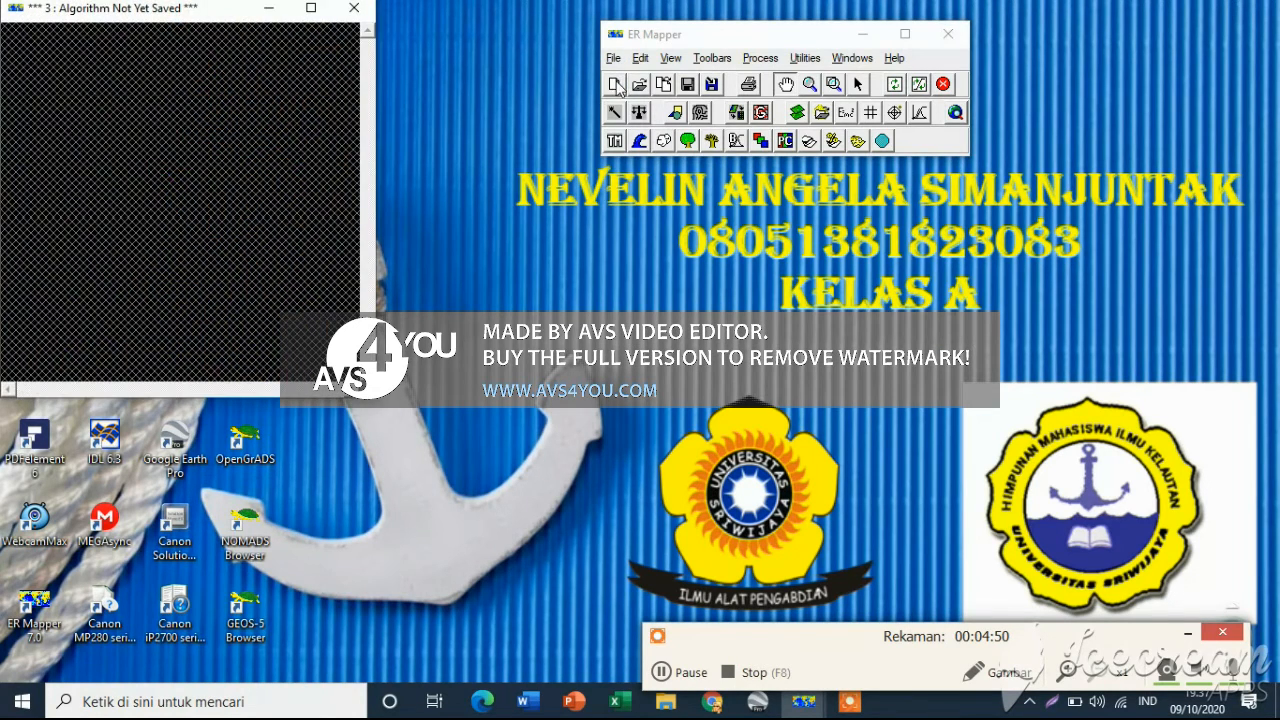
{"action": "right_click", "coordinate": [190, 212]}
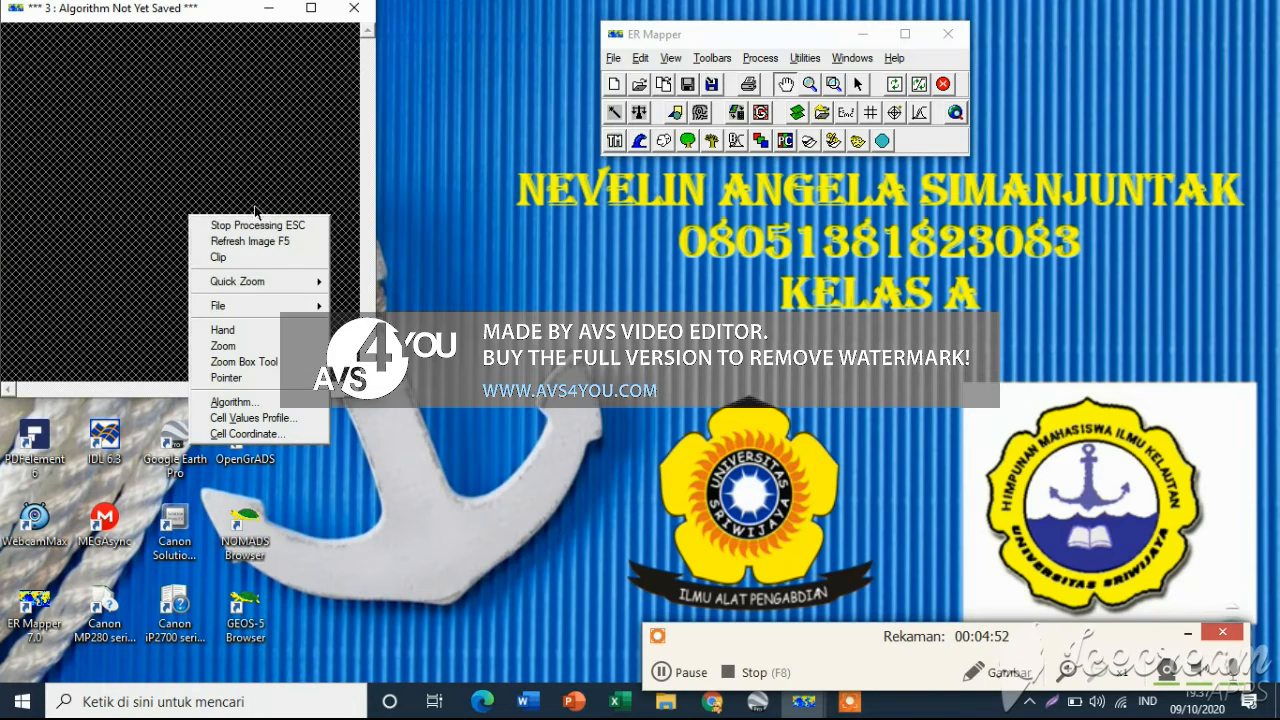
{"action": "left_click", "coordinate": [680, 674]}
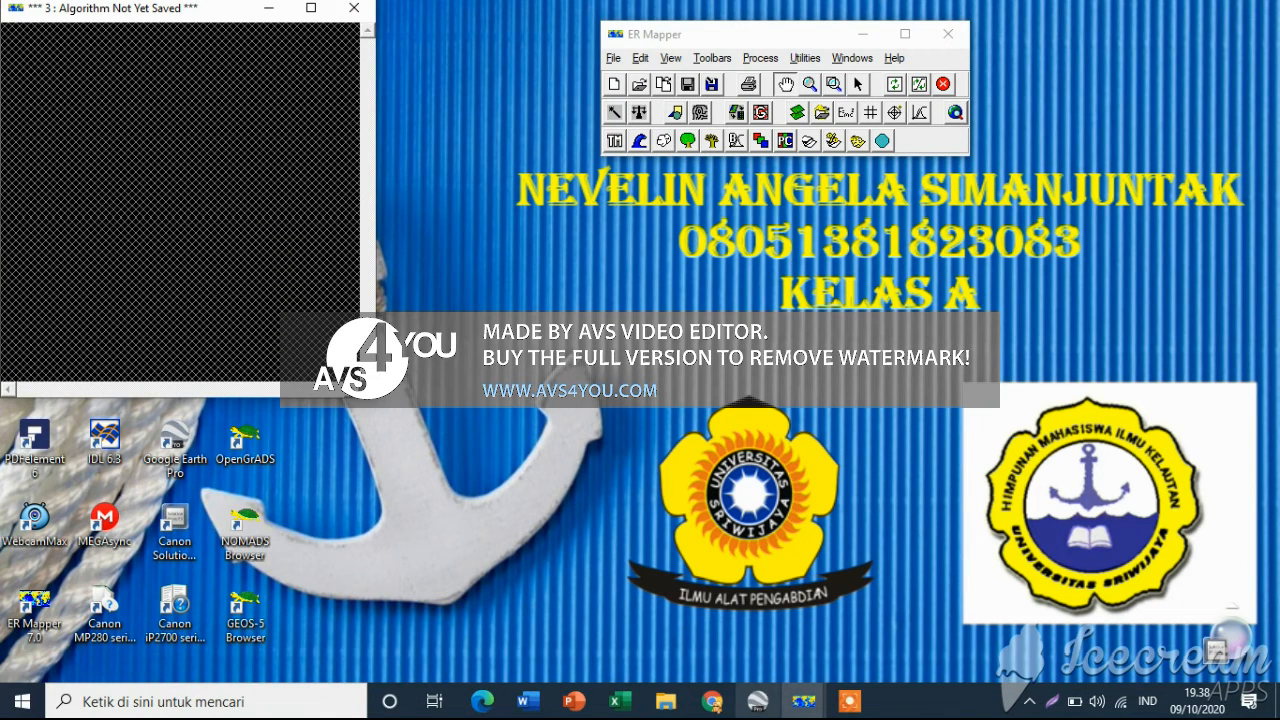
{"action": "left_click", "coordinate": [861, 709]}
{"action": "left_click_drag", "start_coordinate": [726, 636], "coordinate": [751, 582]}
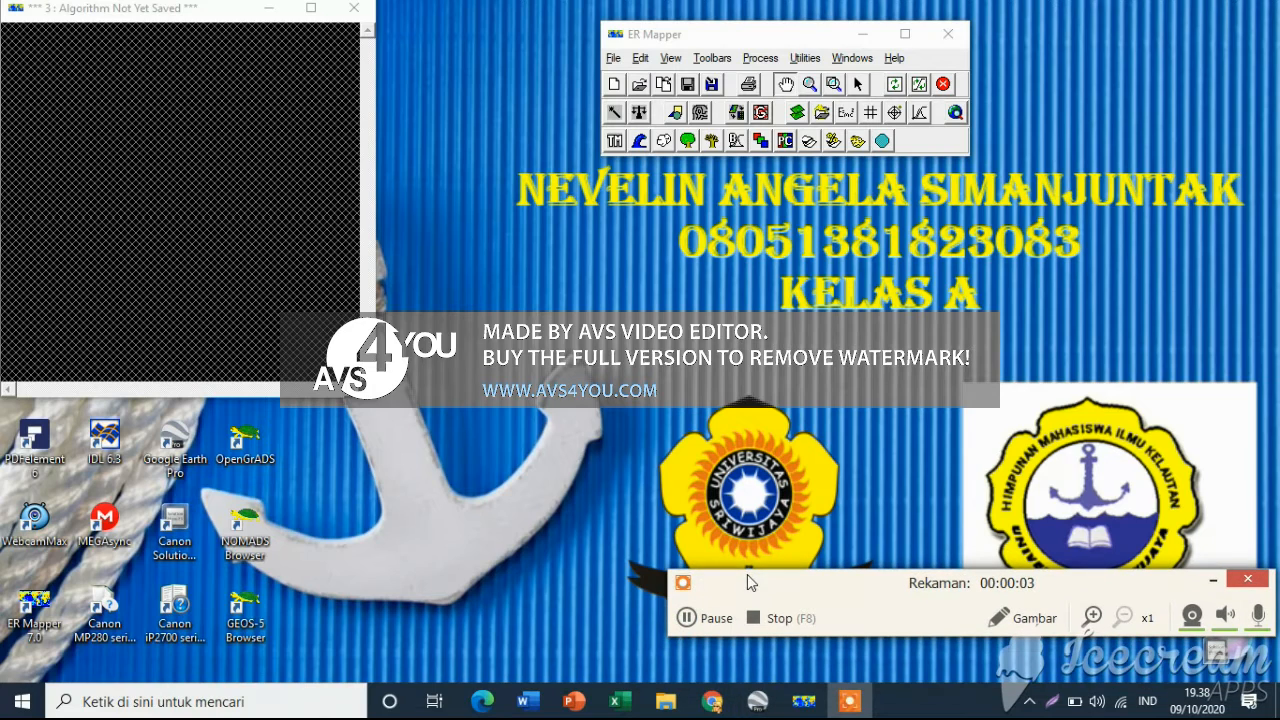
{"action": "left_click", "coordinate": [691, 618]}
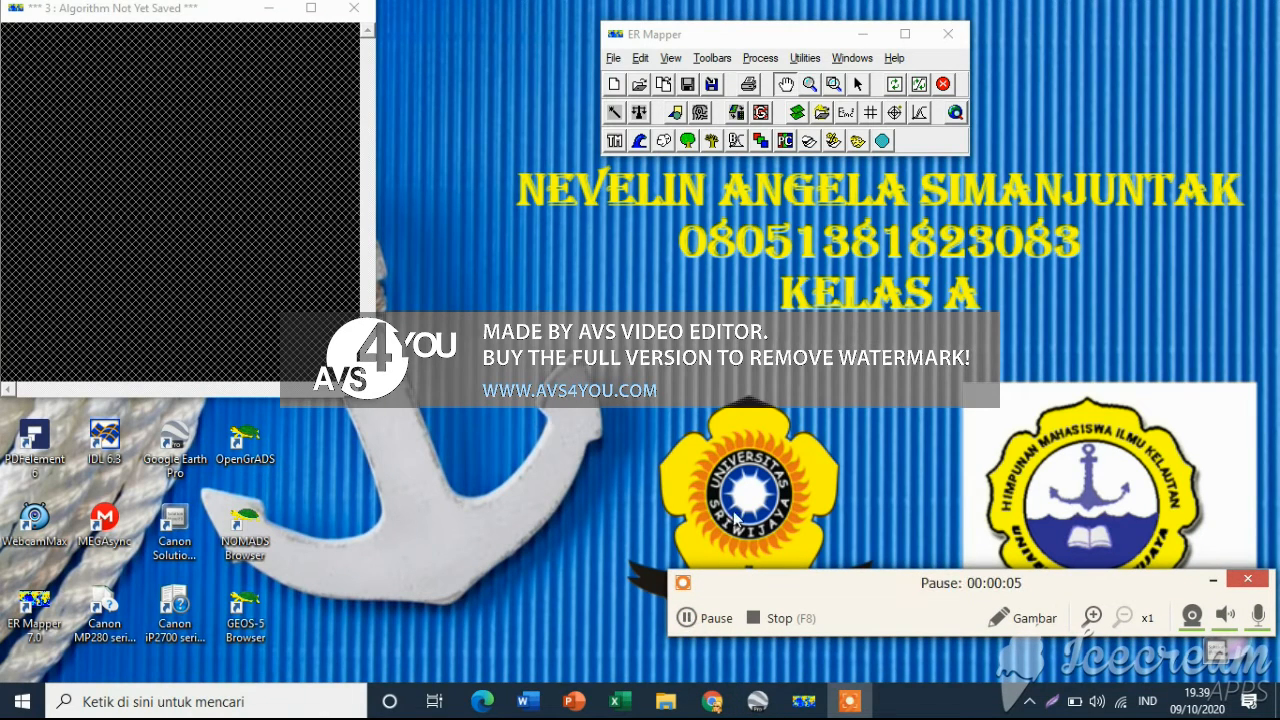
{"action": "left_click", "coordinate": [691, 618]}
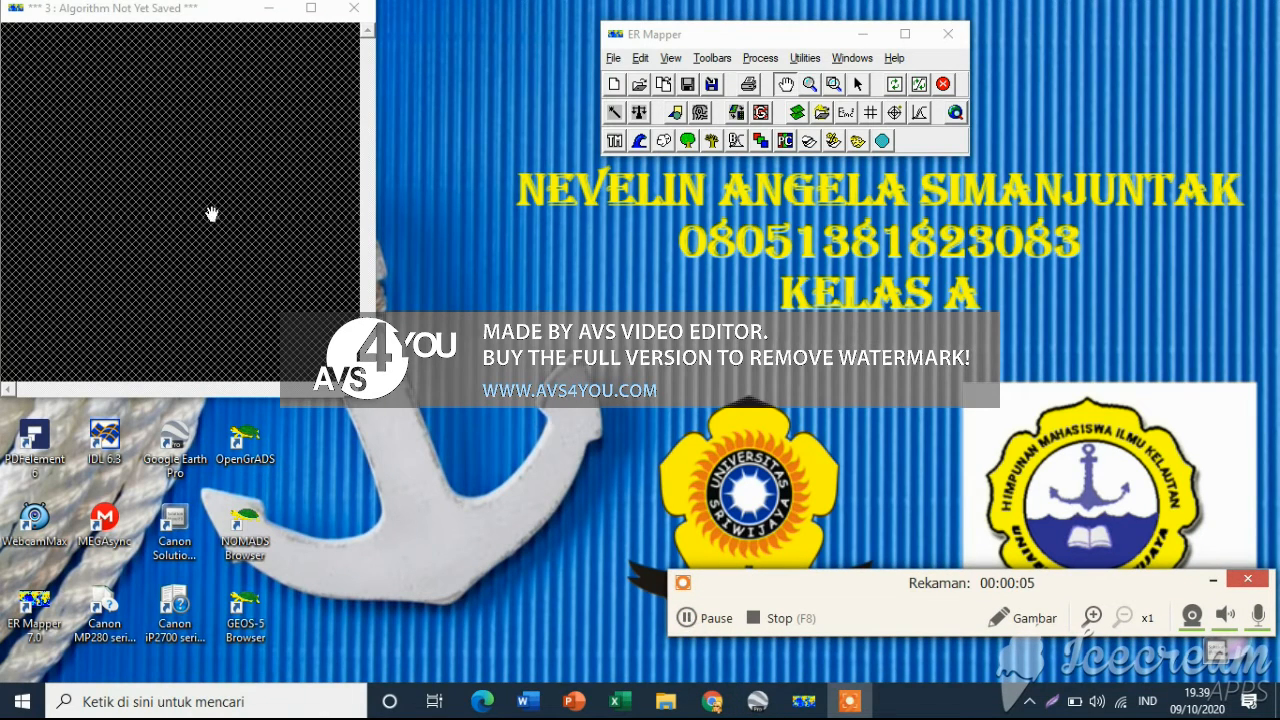
Open the virtual dataset datasavebengkalis.ers into the new image window and pan across it
{"action": "right_click", "coordinate": [162, 234]}
{"action": "mouse_move", "coordinate": [250, 325]}
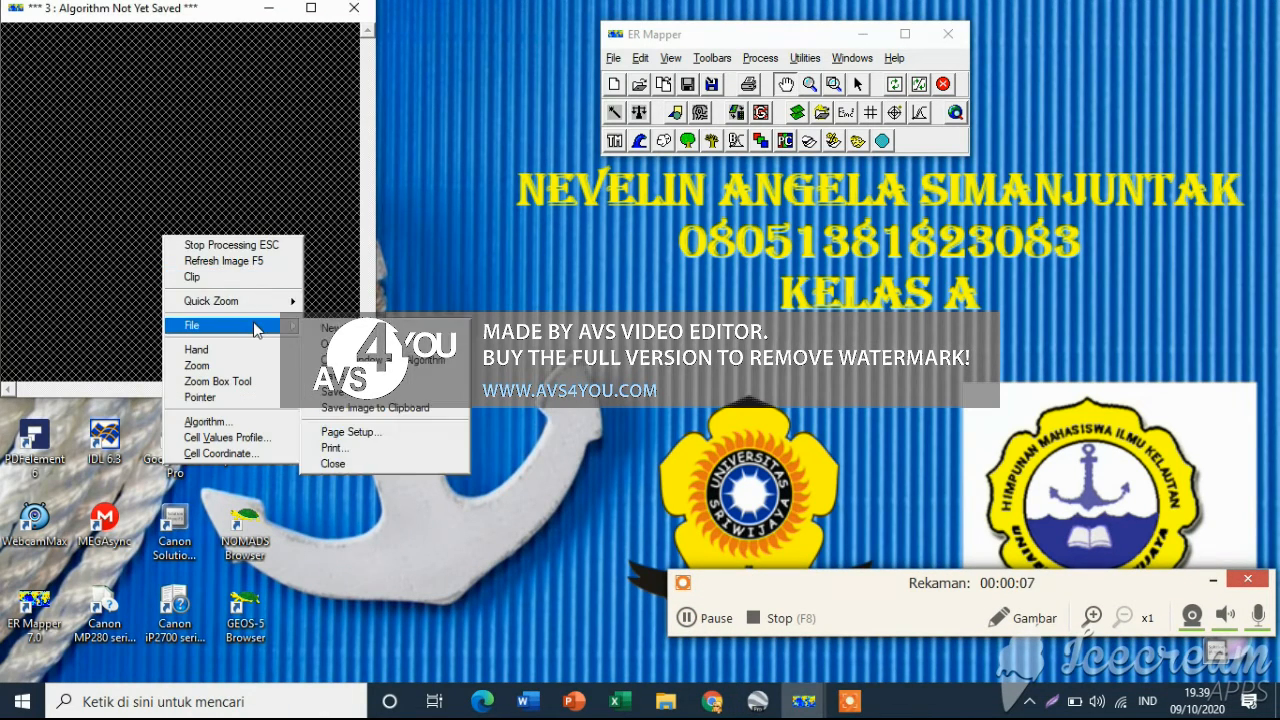
{"action": "left_click", "coordinate": [420, 328]}
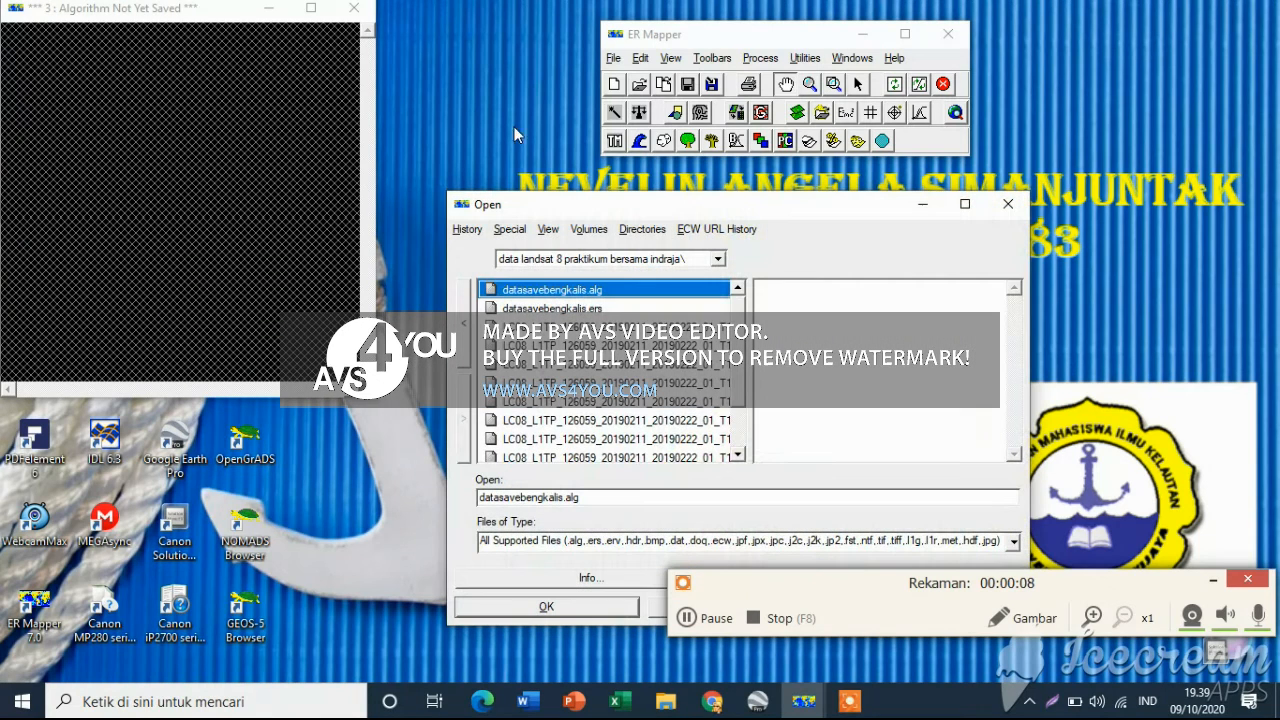
{"action": "left_click", "coordinate": [533, 309]}
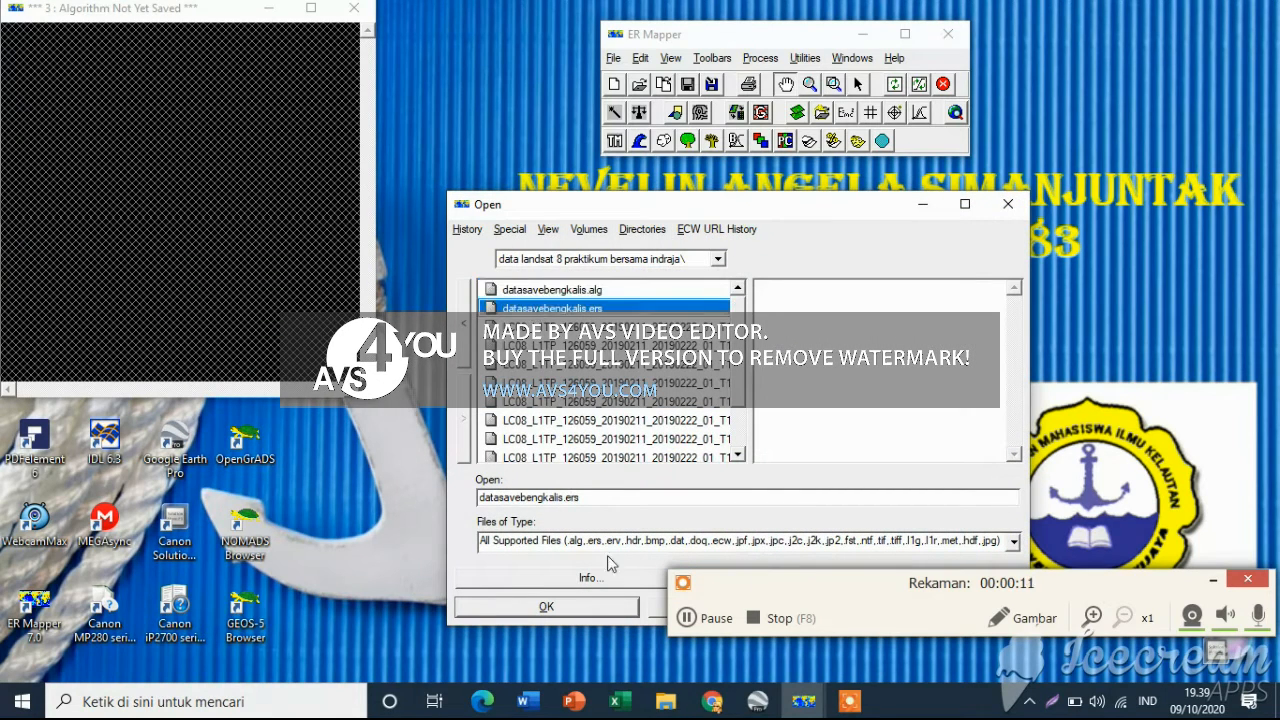
{"action": "left_click", "coordinate": [533, 609]}
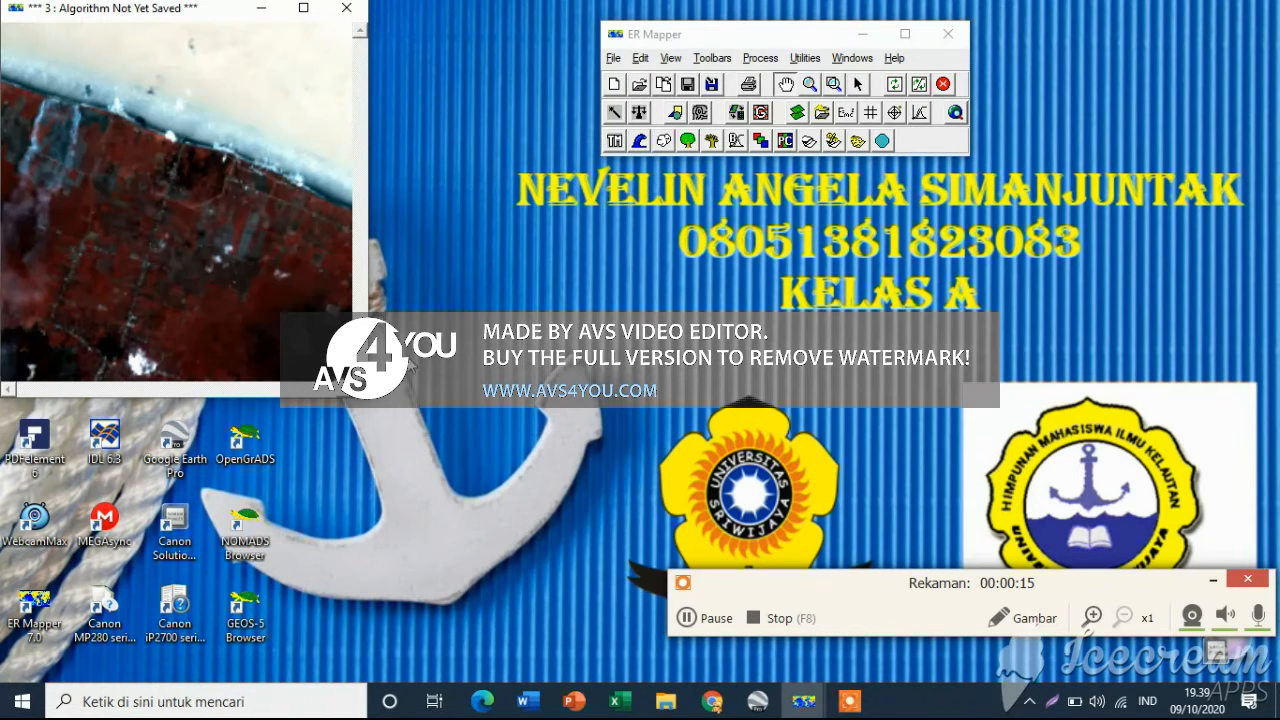
{"action": "mouse_move", "coordinate": [205, 268]}
{"action": "left_mouse_down"}
{"action": "mouse_move", "coordinate": [233, 274]}
{"action": "mouse_move", "coordinate": [151, 249]}
{"action": "mouse_move", "coordinate": [131, 257]}
{"action": "mouse_move", "coordinate": [147, 242]}
{"action": "left_mouse_up"}
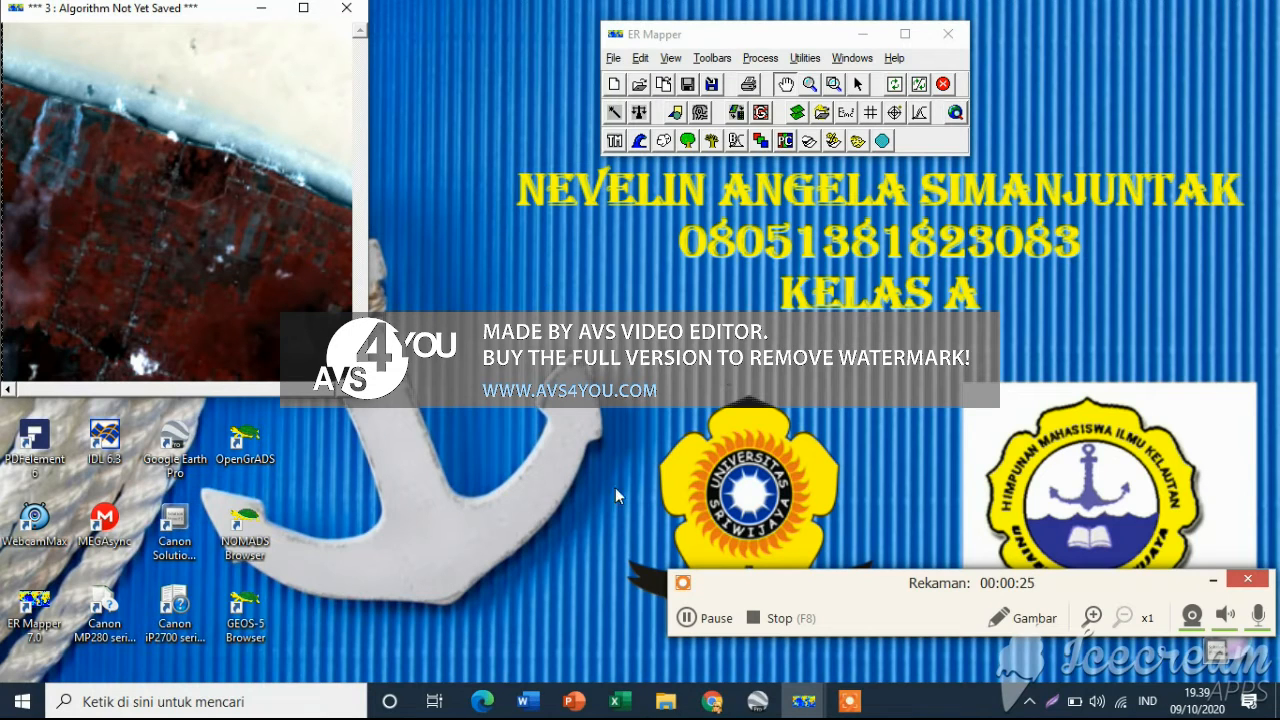
{"action": "left_click", "coordinate": [700, 618]}
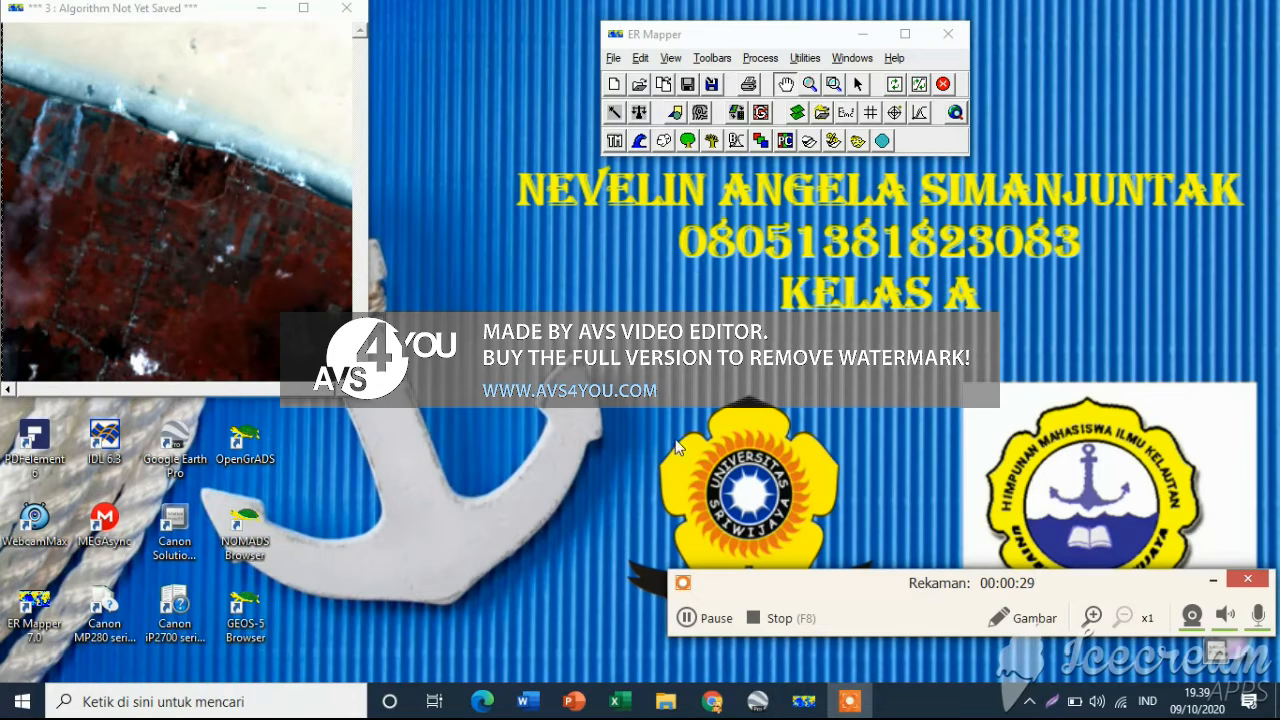
Open the algorithm datasavebengkalis.alg into a new image window
{"action": "left_click", "coordinate": [614, 83]}
{"action": "left_click_drag", "start_coordinate": [224, 18], "coordinate": [617, 209]}
{"action": "right_click", "coordinate": [645, 316]}
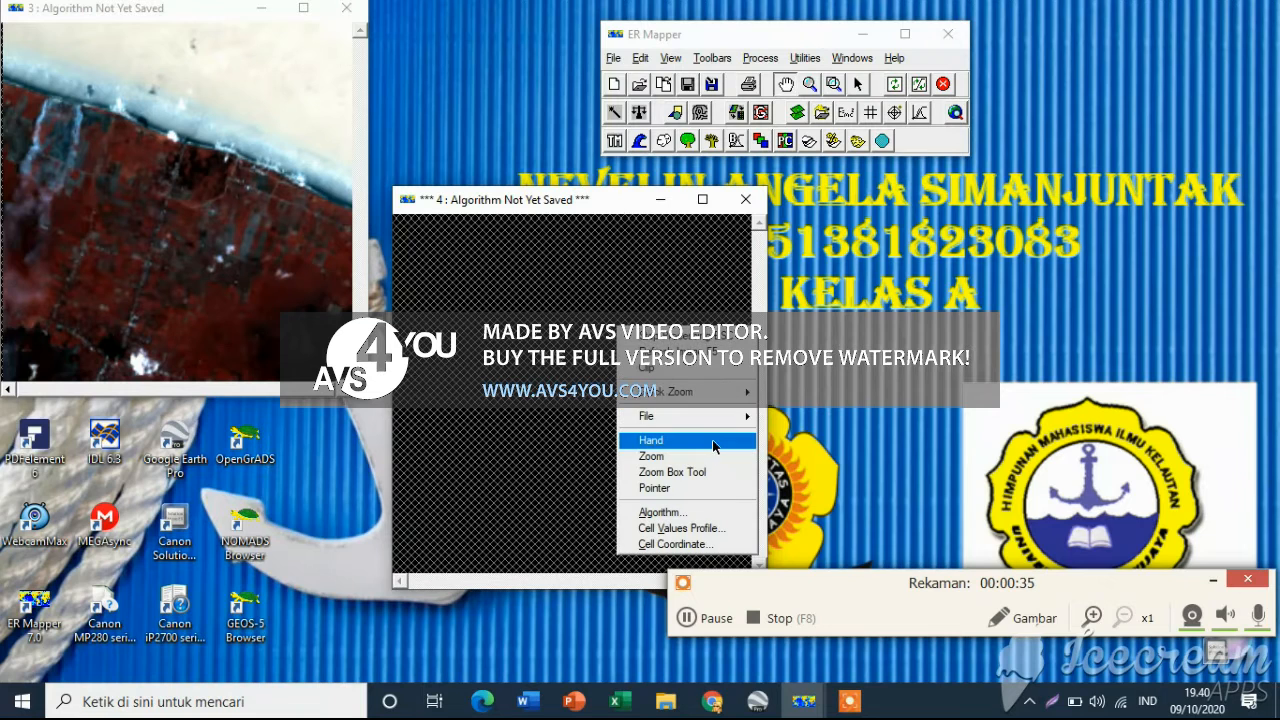
{"action": "mouse_move", "coordinate": [738, 418]}
{"action": "left_click", "coordinate": [822, 440]}
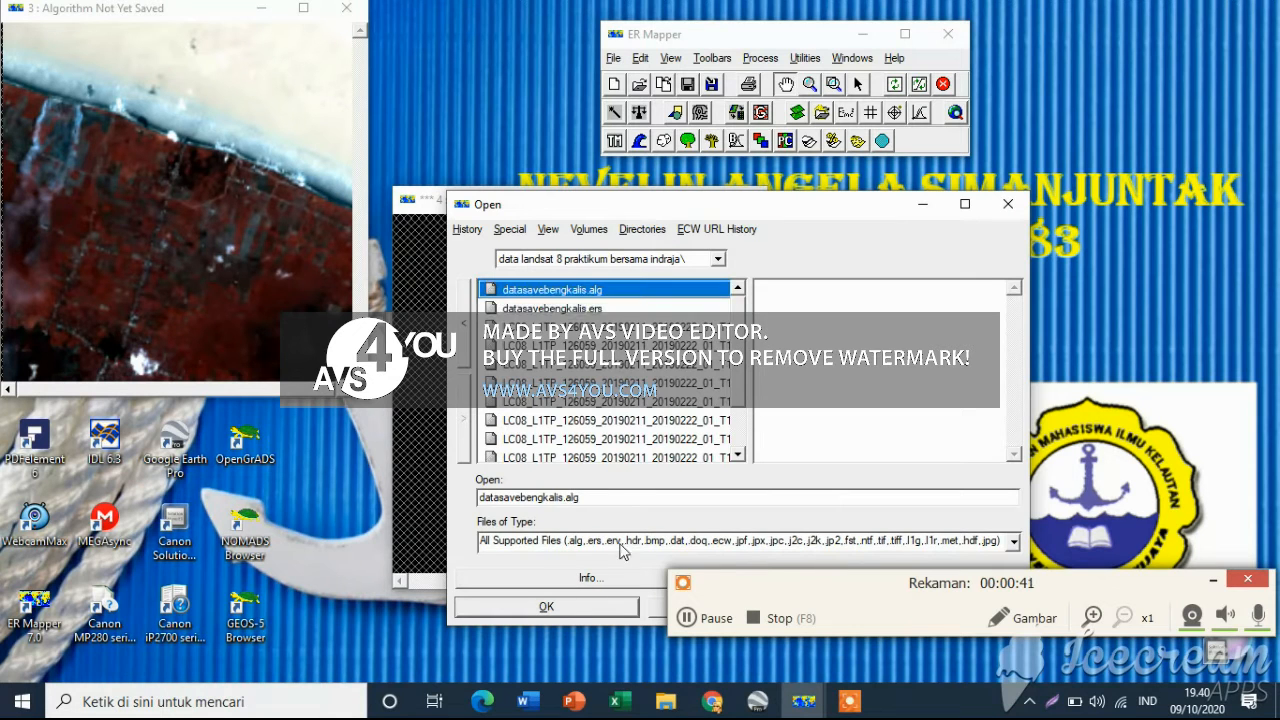
{"action": "left_click", "coordinate": [566, 607]}
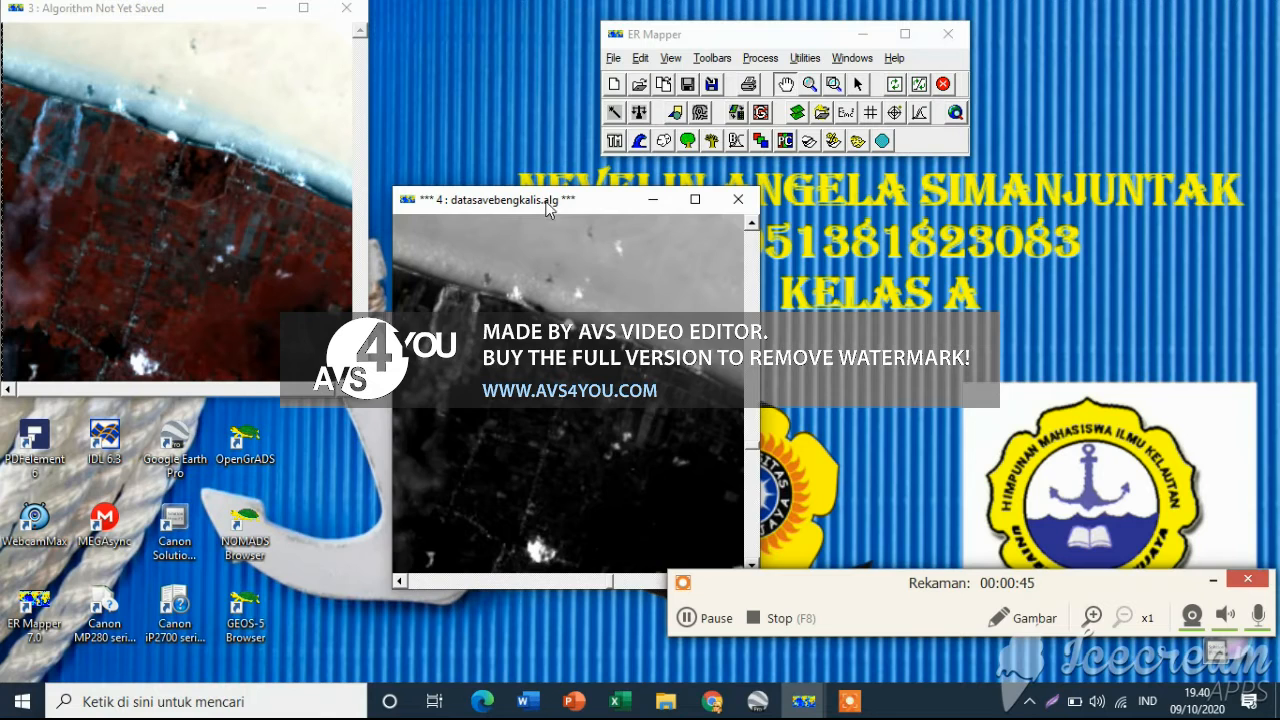
Arrange the two image windows side by side and select the RGB 321 window to show its algorithm layers
{"action": "left_click_drag", "start_coordinate": [550, 200], "coordinate": [700, 216]}
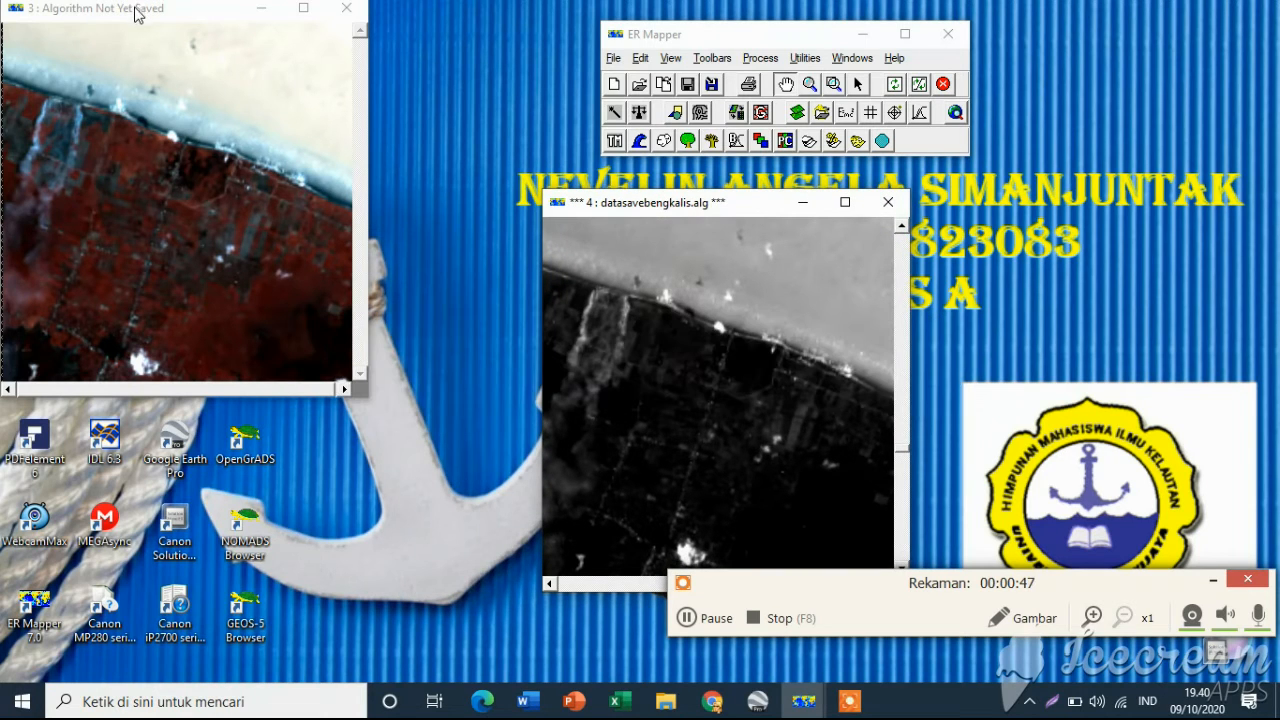
{"action": "left_click_drag", "start_coordinate": [137, 14], "coordinate": [245, 205]}
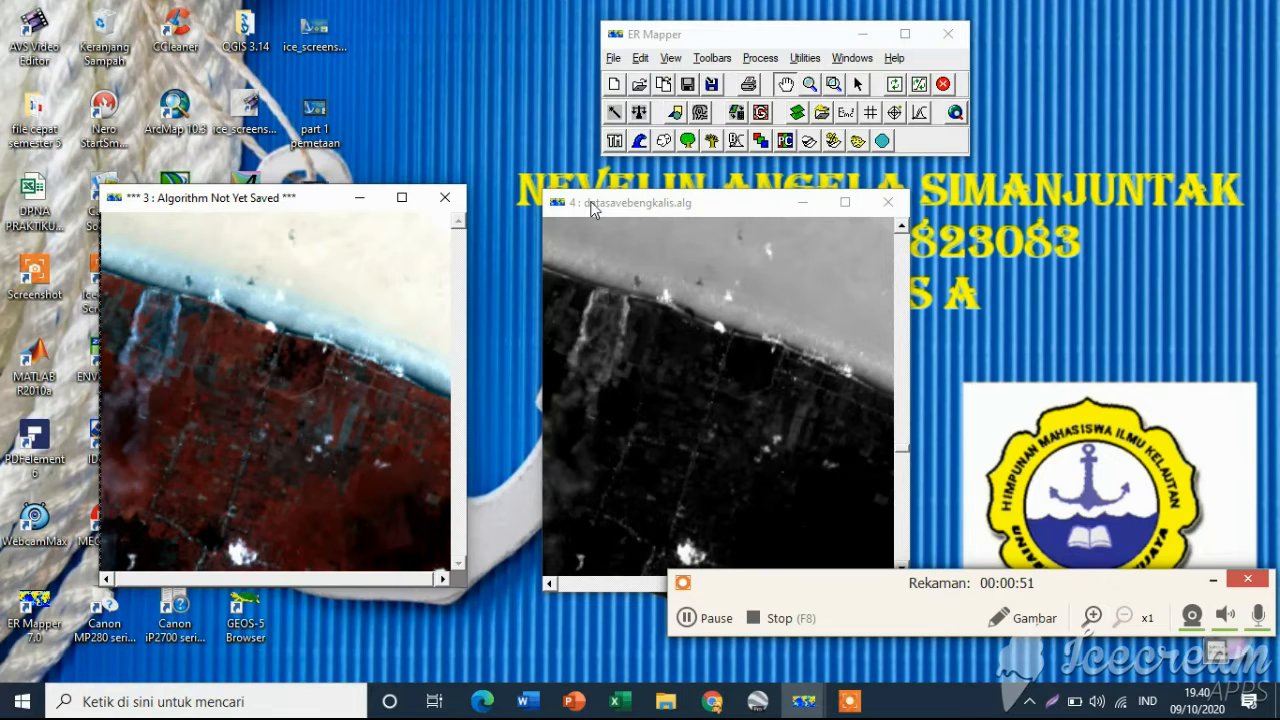
{"action": "left_click_drag", "start_coordinate": [591, 208], "coordinate": [563, 209]}
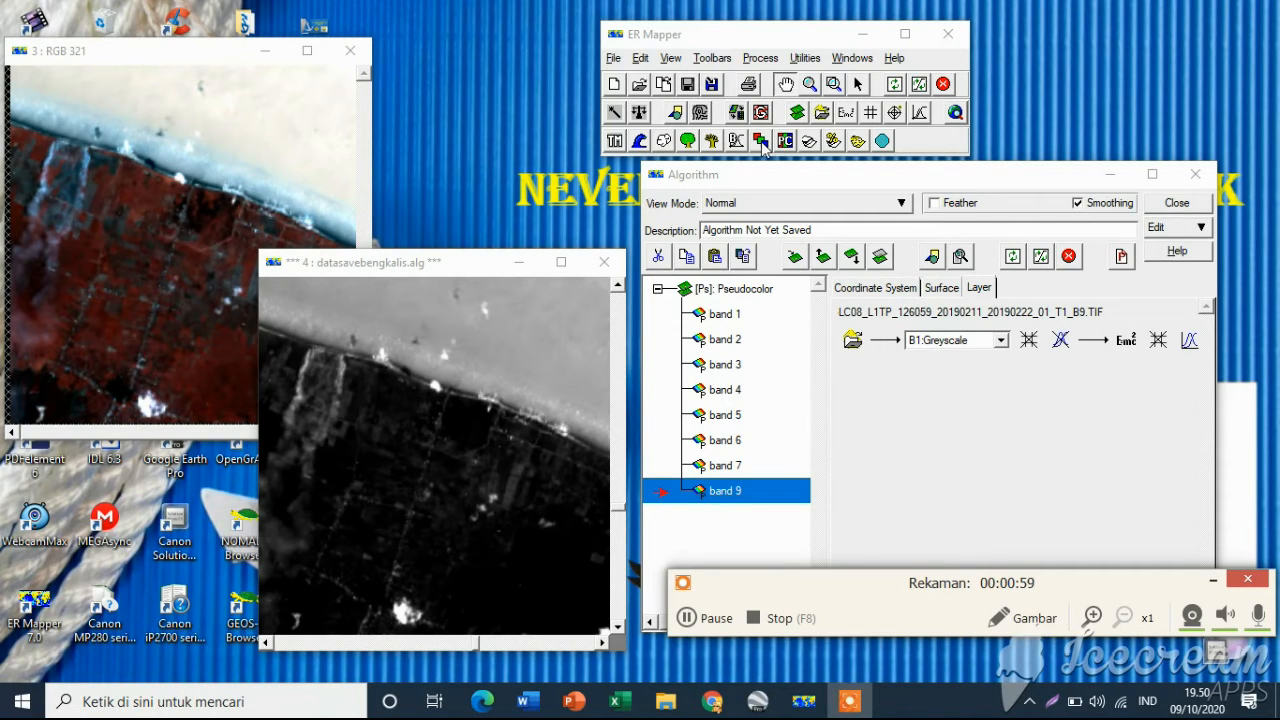
{"action": "left_click", "coordinate": [290, 104]}
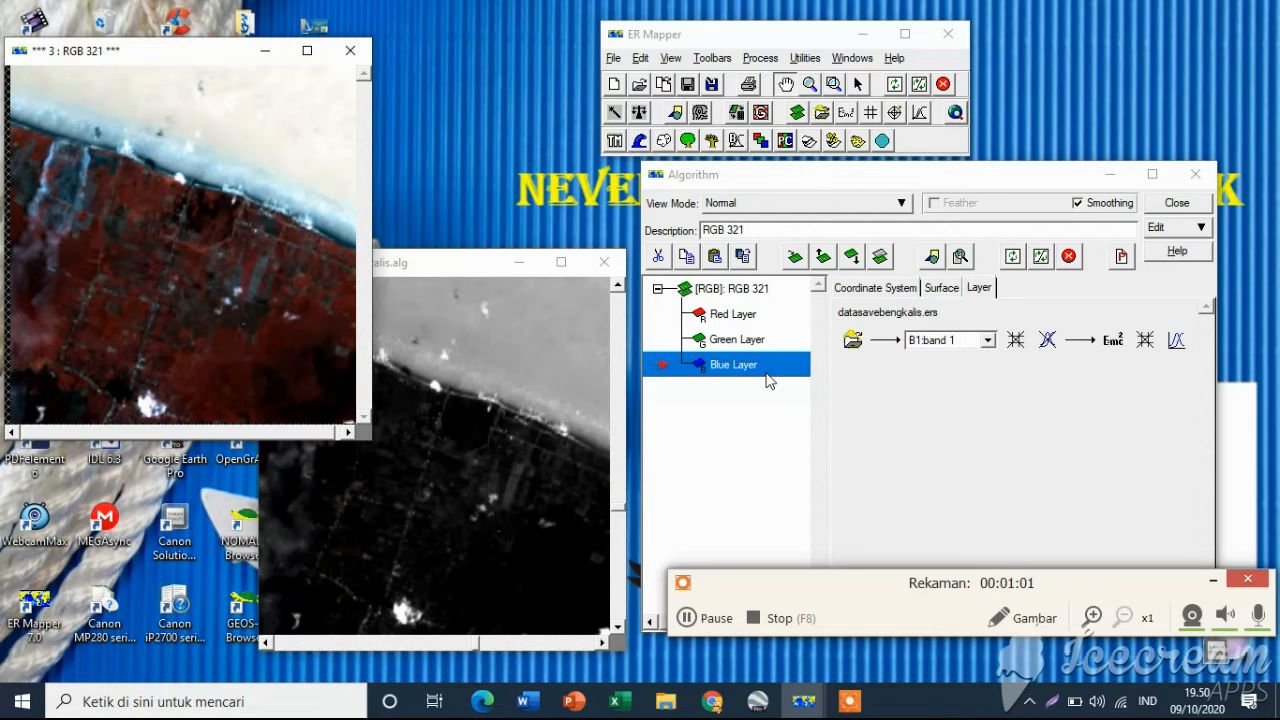
Set the Red layer of the RGB 321 algorithm to B4:band 4
{"action": "left_click", "coordinate": [746, 314]}
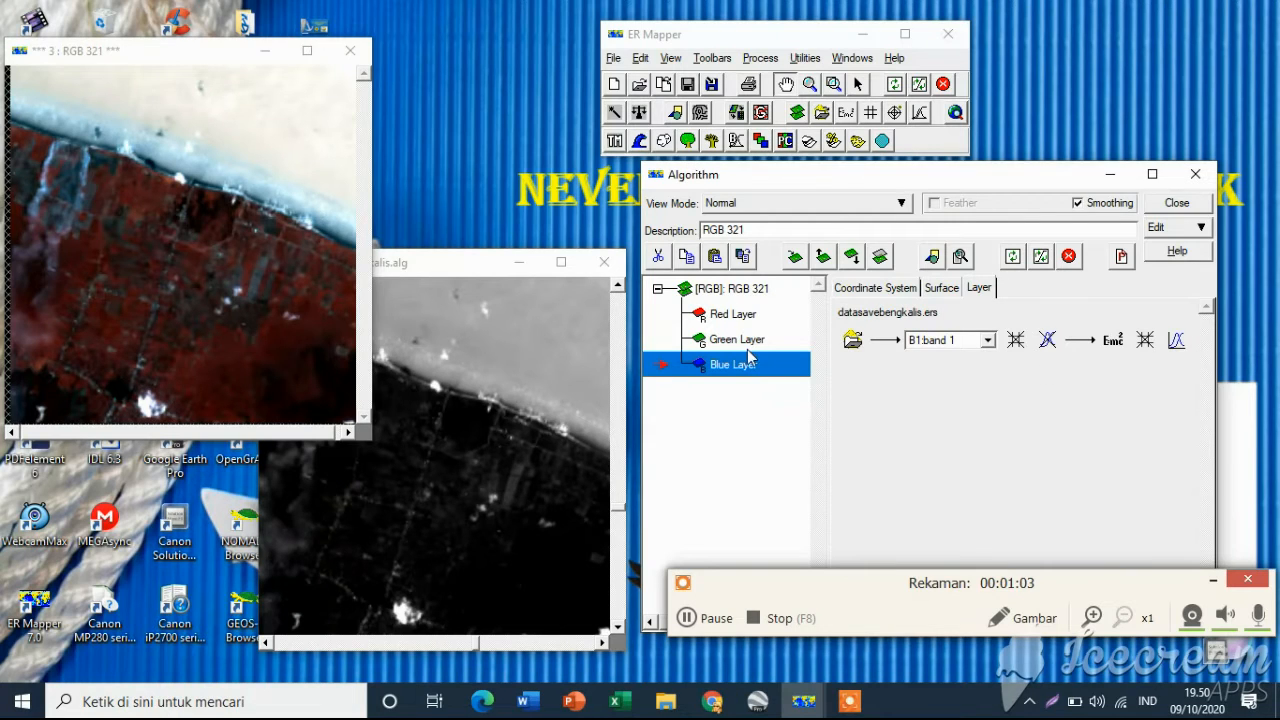
{"action": "left_click", "coordinate": [721, 314]}
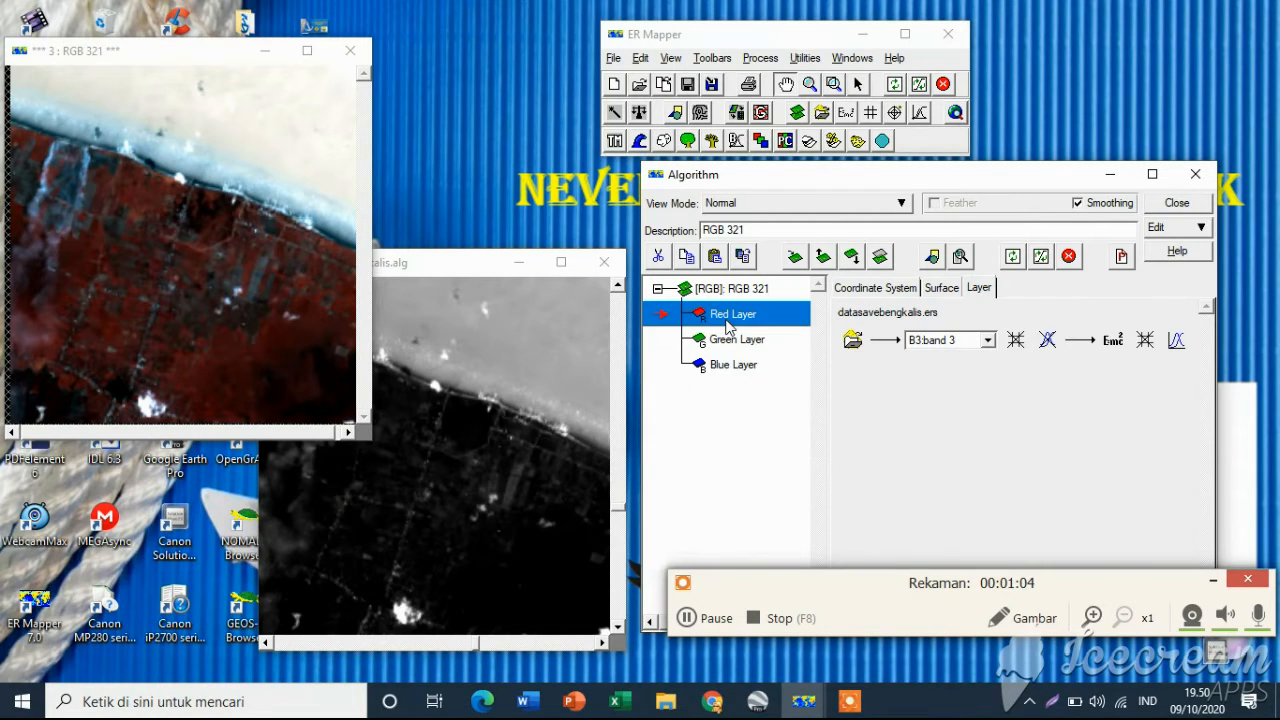
{"action": "left_click", "coordinate": [987, 341]}
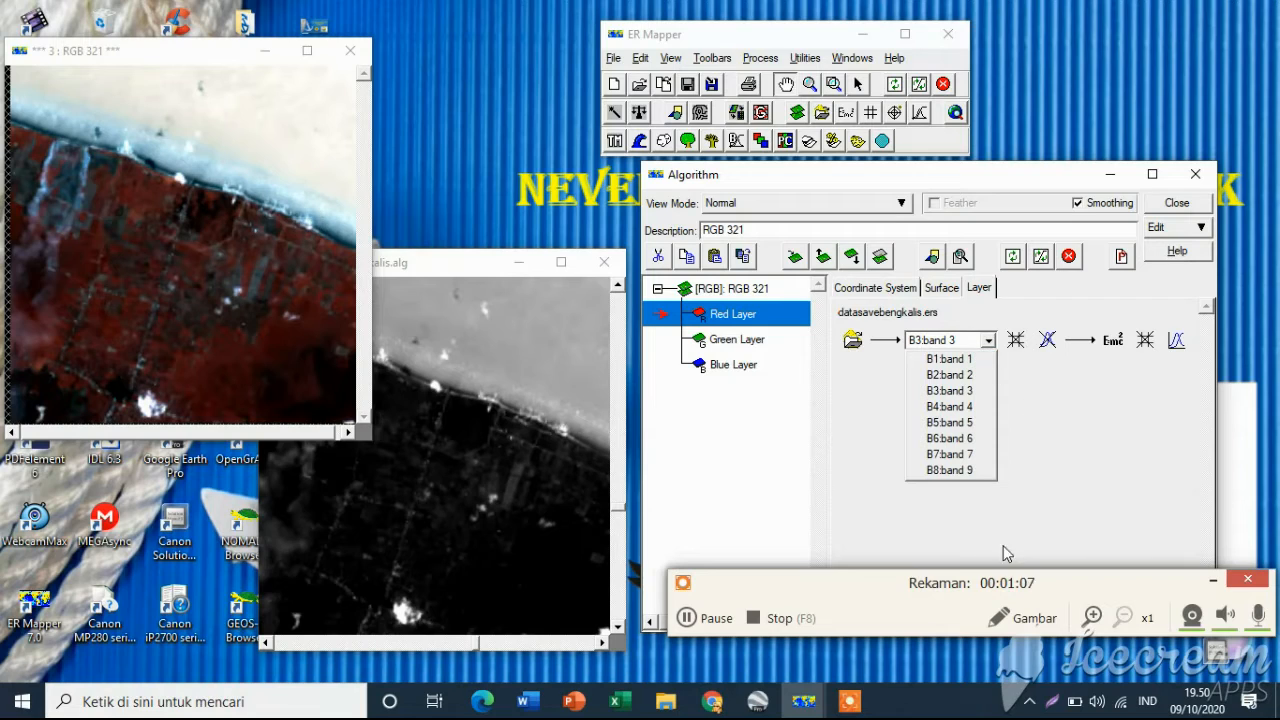
{"action": "left_click", "coordinate": [687, 618]}
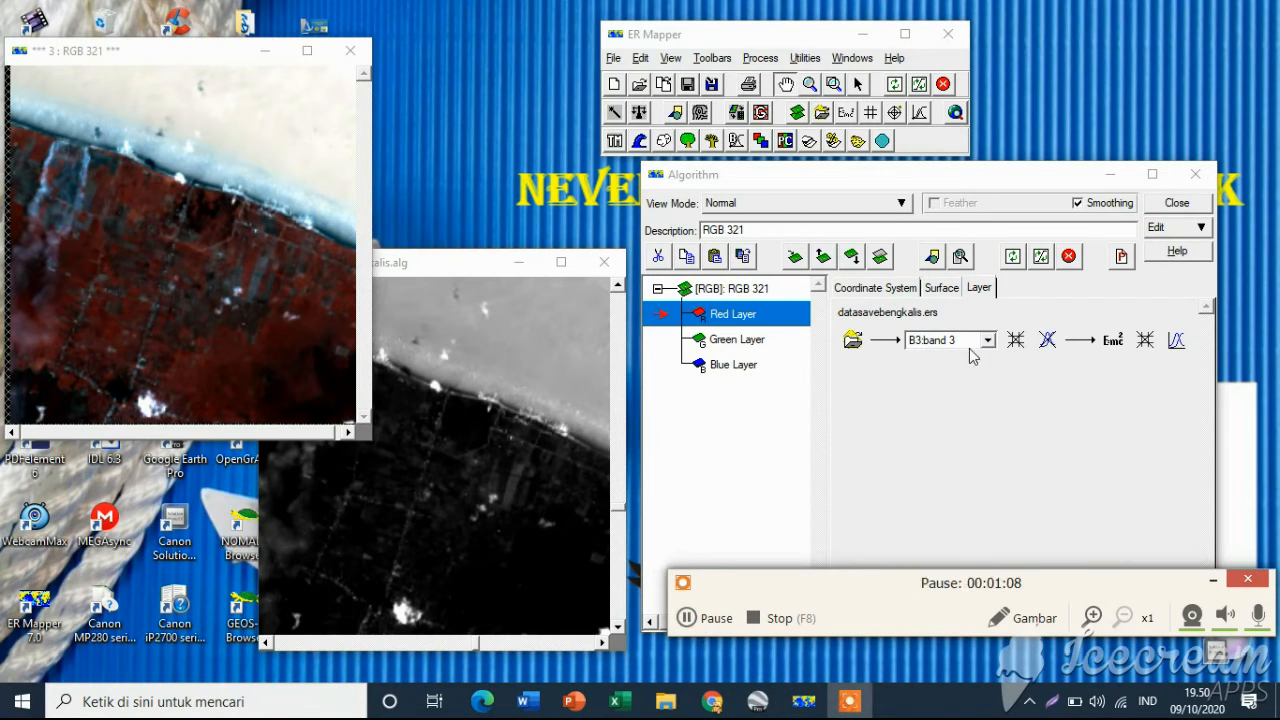
{"action": "left_click", "coordinate": [687, 618]}
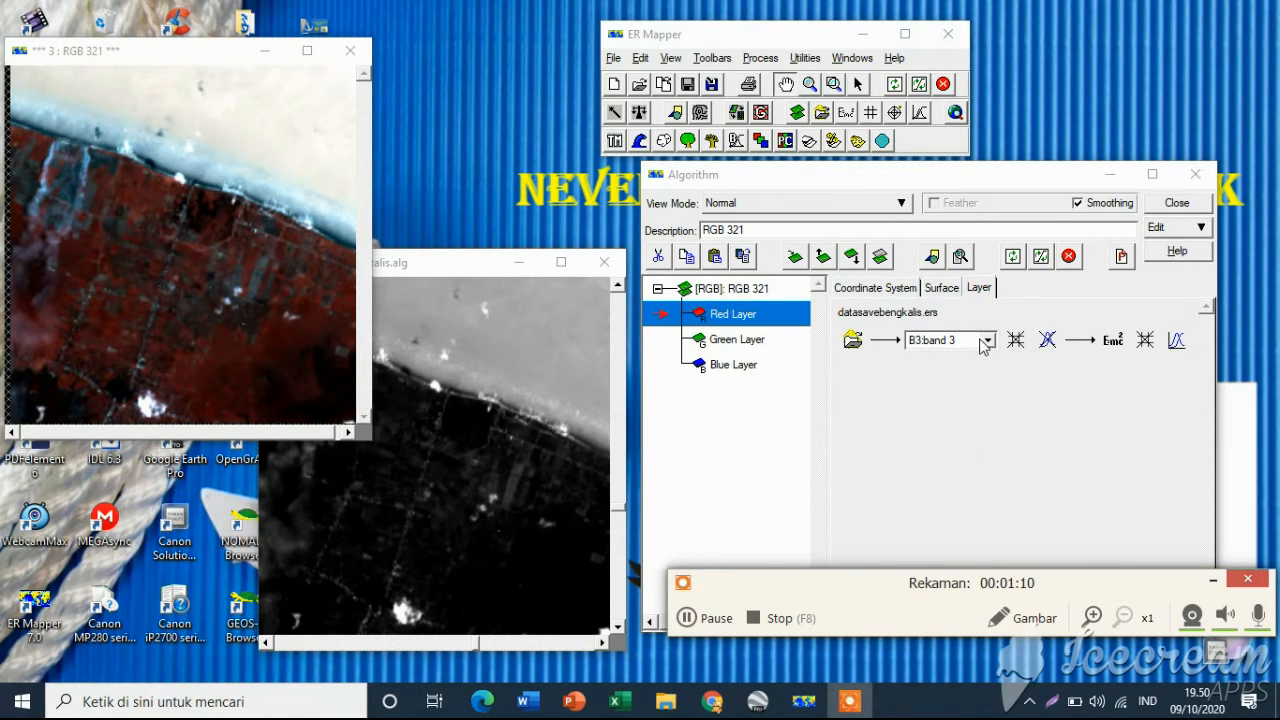
{"action": "left_click", "coordinate": [986, 341]}
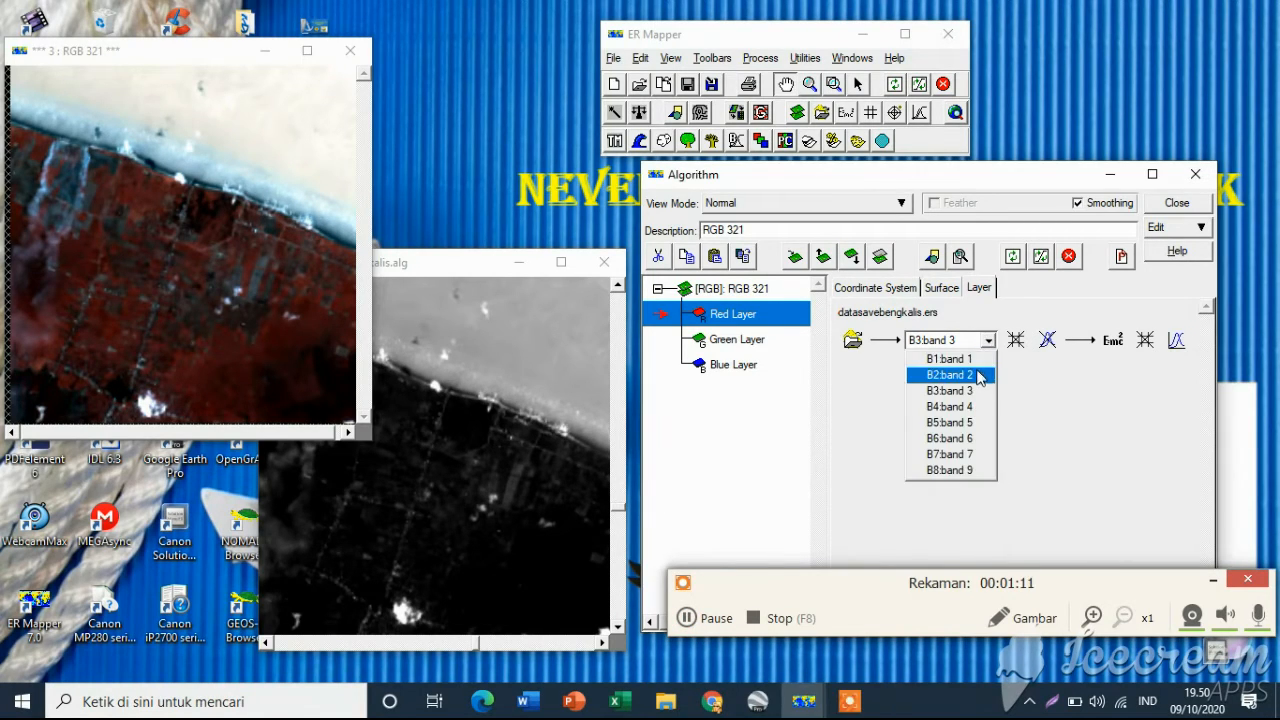
{"action": "left_click", "coordinate": [974, 408]}
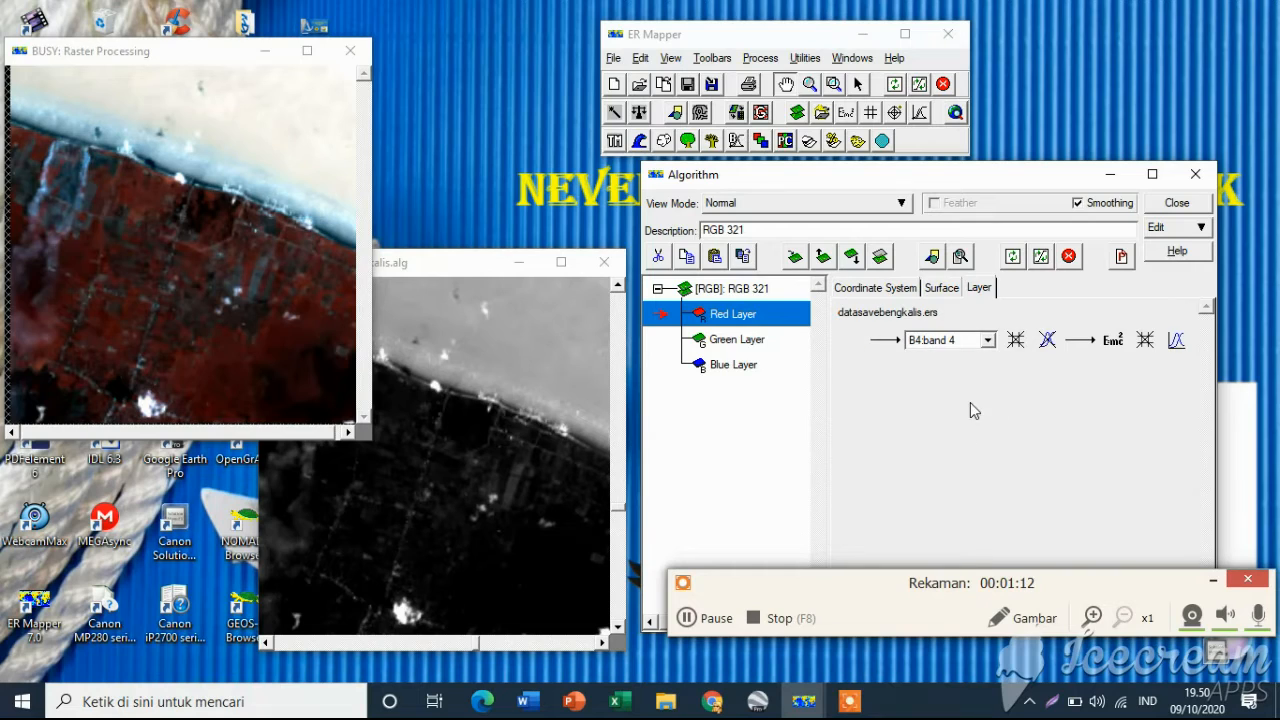
Set the Green layer to B3:band 3
{"action": "left_click", "coordinate": [724, 340]}
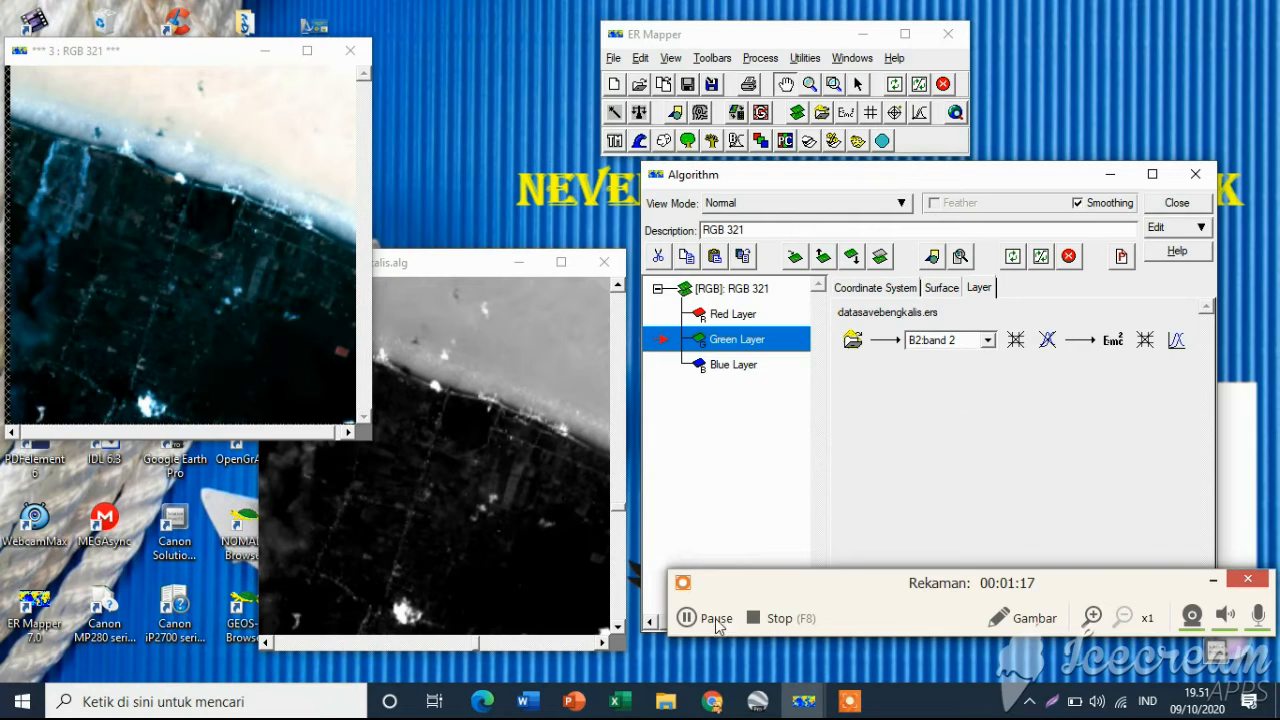
{"action": "left_click", "coordinate": [685, 617]}
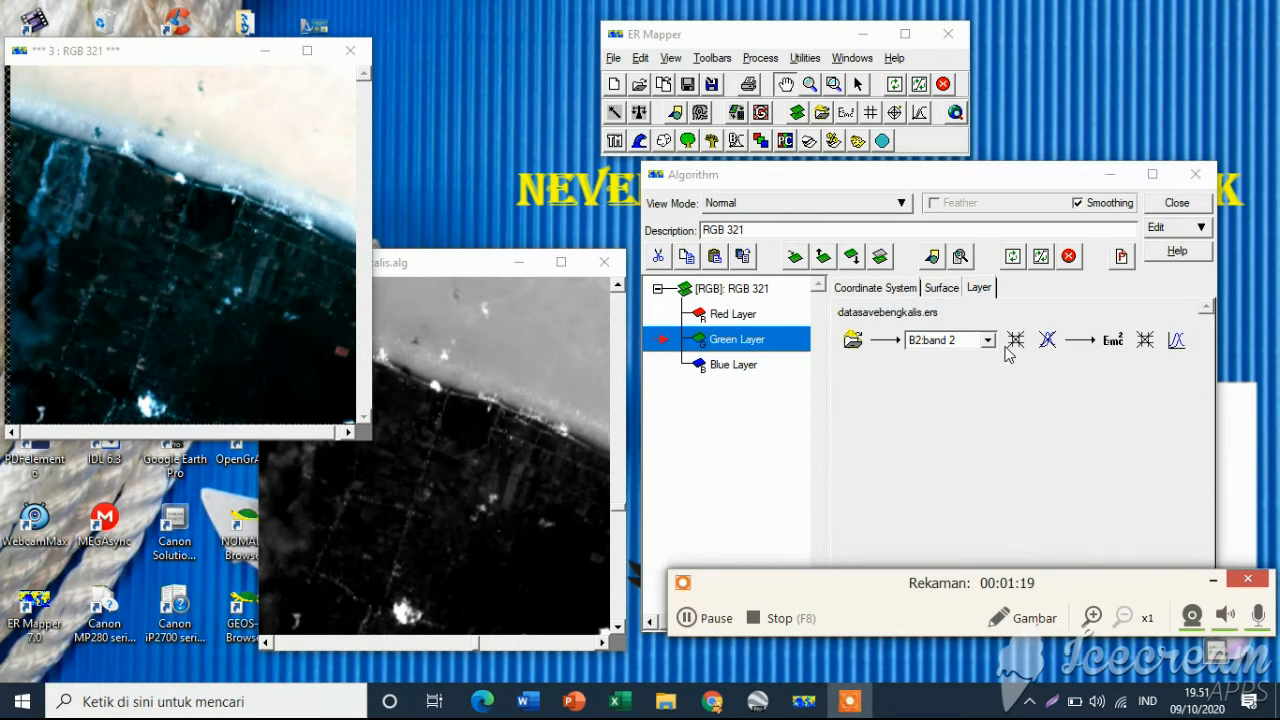
{"action": "left_click", "coordinate": [987, 340]}
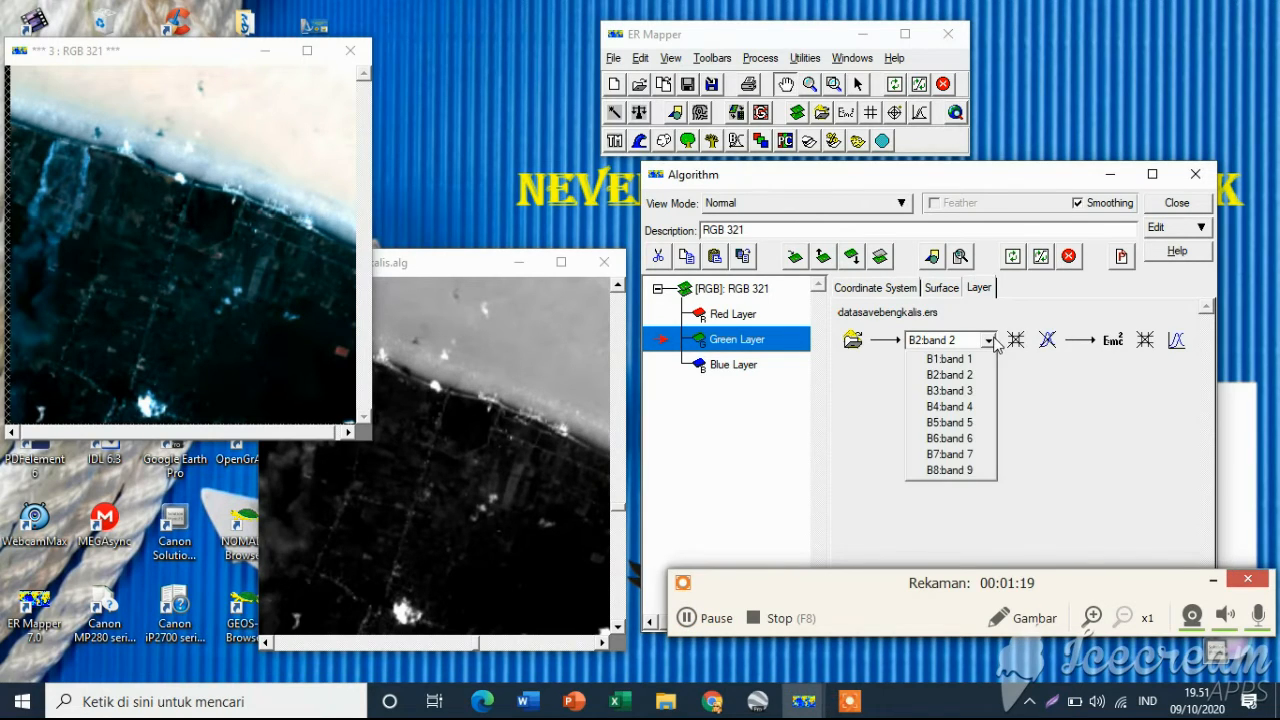
{"action": "left_click", "coordinate": [963, 391]}
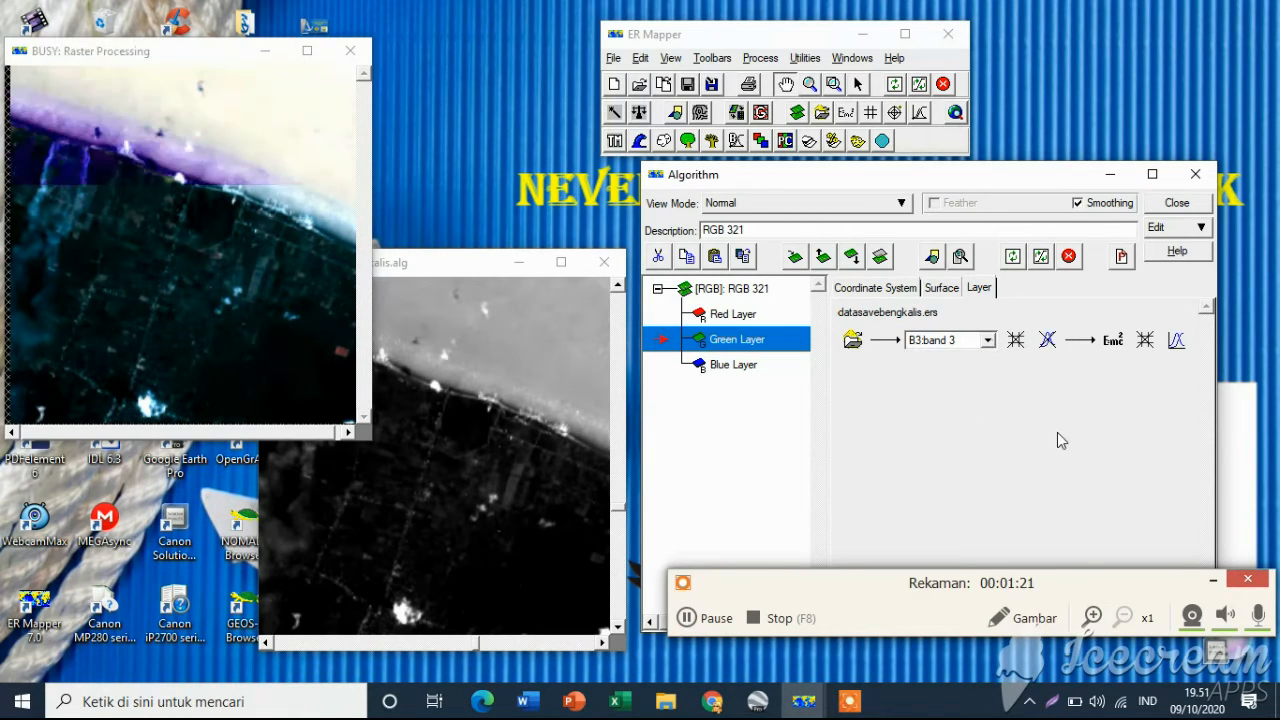
Set the Blue layer to B1:band 1 and refresh the image with the clipped contrast stretch
{"action": "left_click", "coordinate": [716, 370]}
{"action": "left_click", "coordinate": [987, 340]}
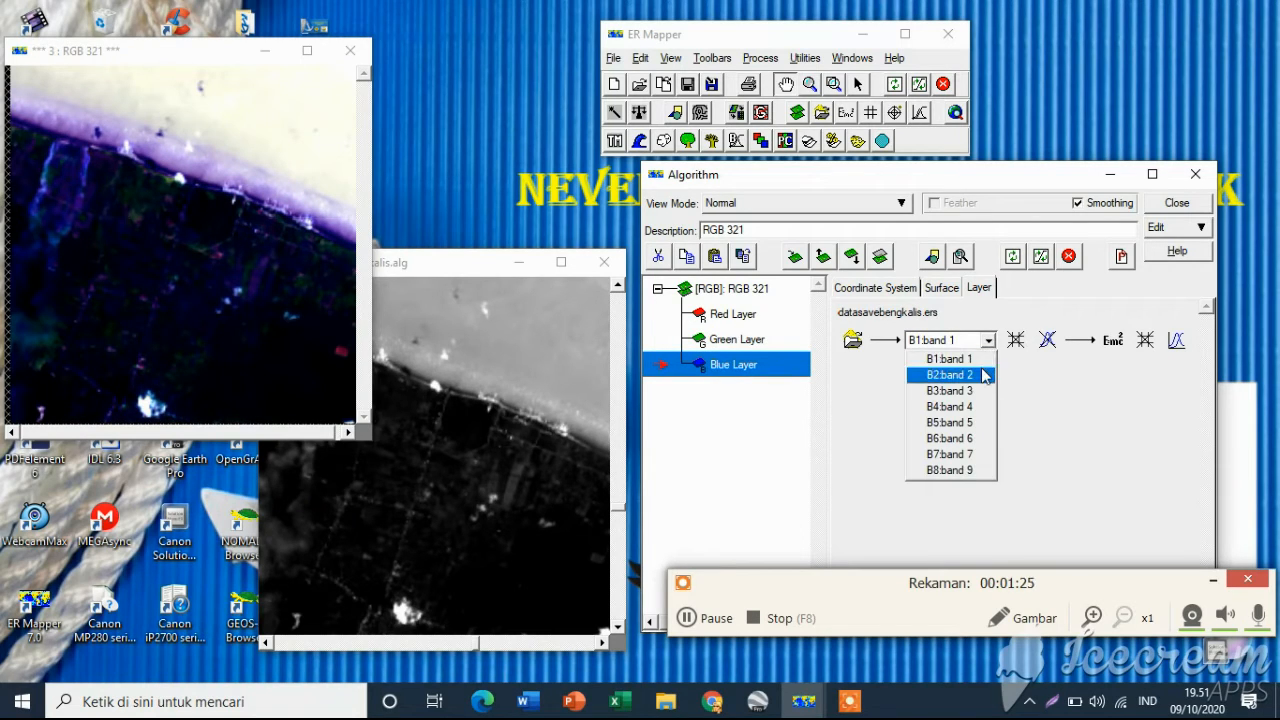
{"action": "left_click", "coordinate": [982, 362]}
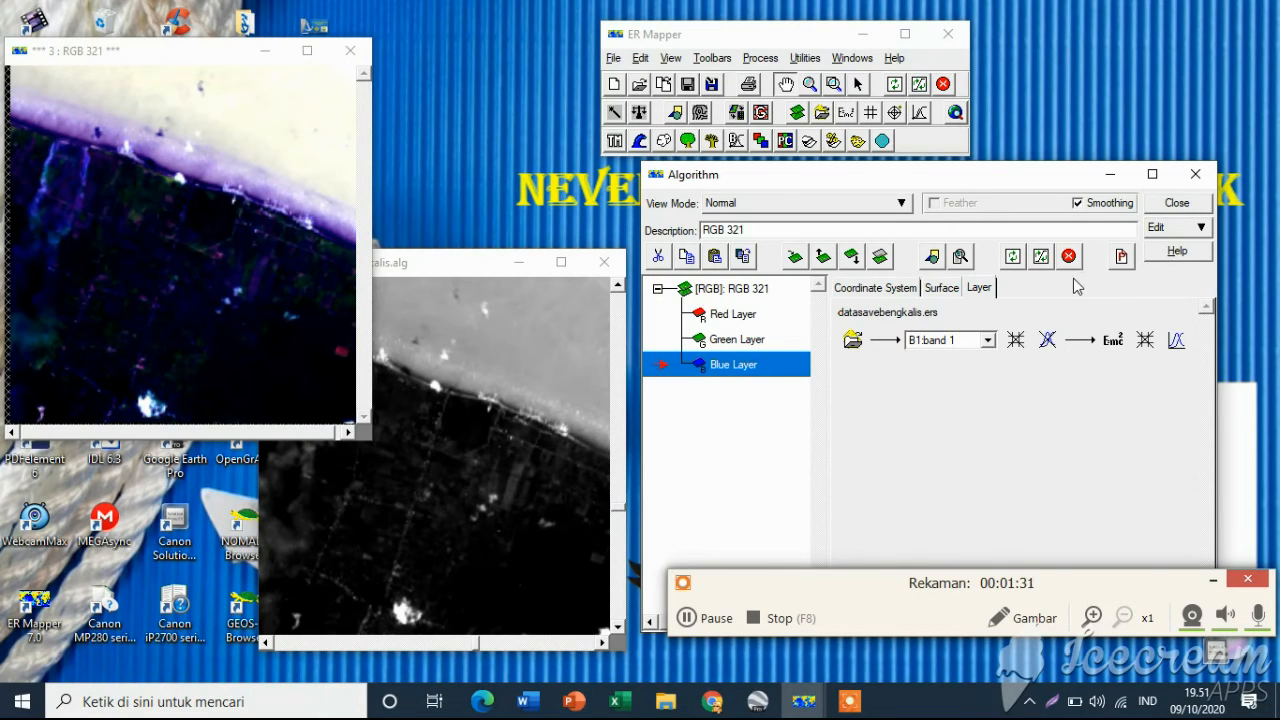
{"action": "left_click", "coordinate": [1040, 258]}
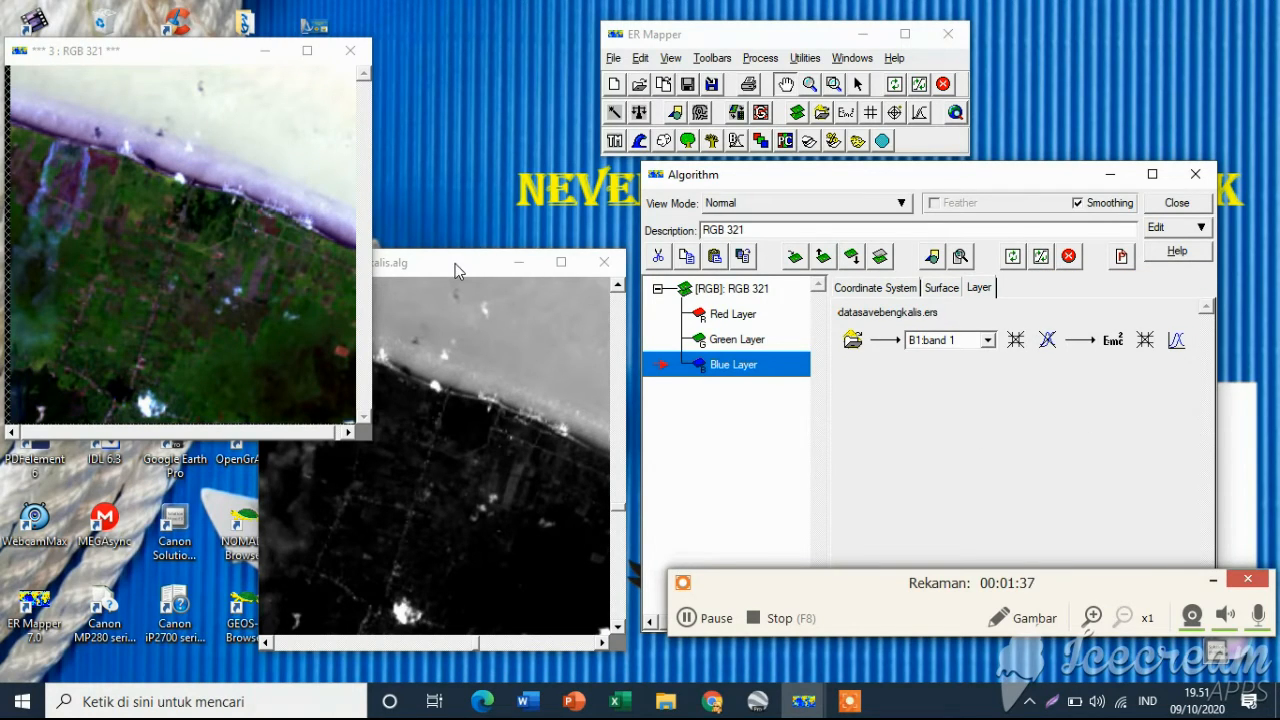
{"action": "left_click_drag", "start_coordinate": [455, 264], "coordinate": [601, 96]}
{"action": "left_click_drag", "start_coordinate": [725, 36], "coordinate": [942, 42]}
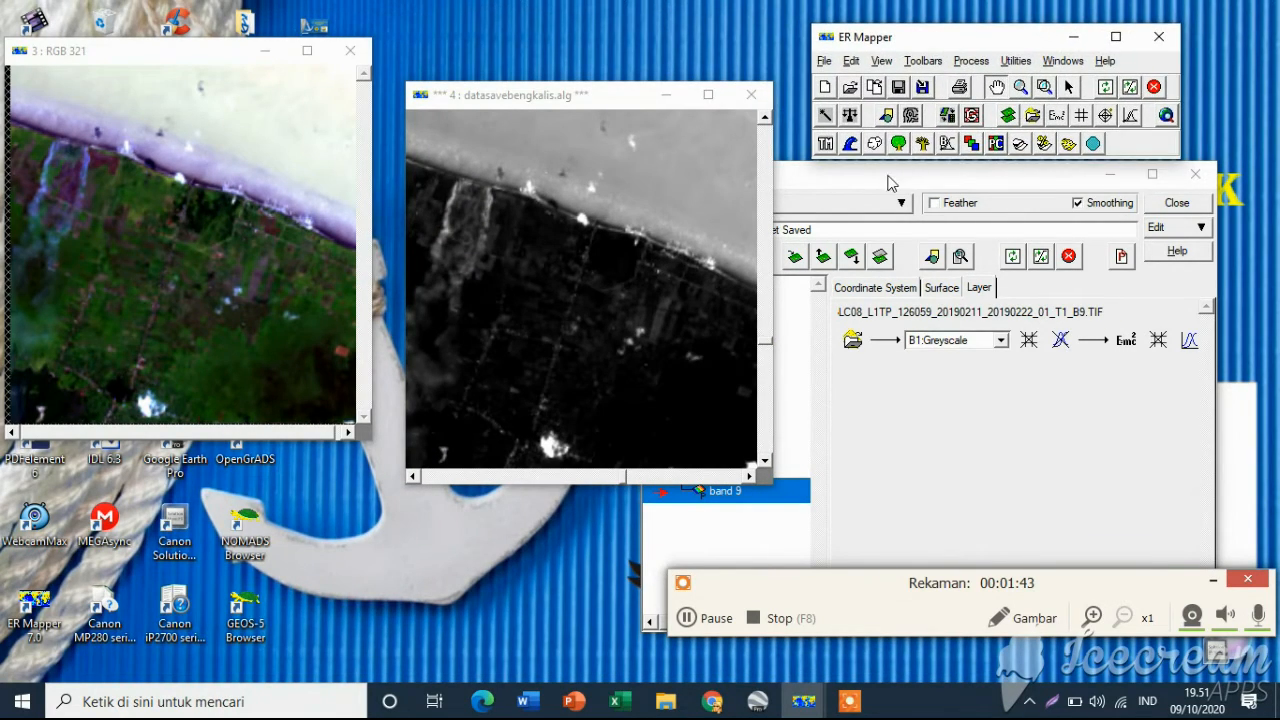
{"action": "left_click_drag", "start_coordinate": [892, 182], "coordinate": [948, 224]}
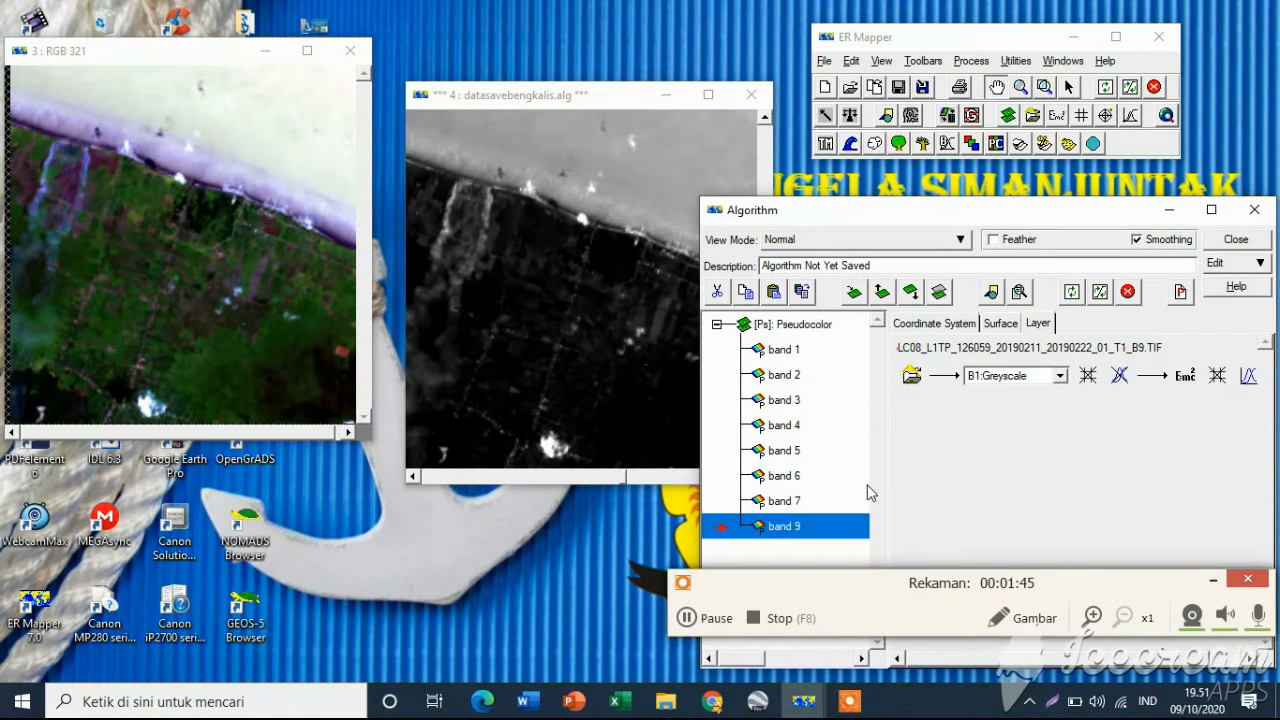
{"action": "left_click", "coordinate": [686, 617]}
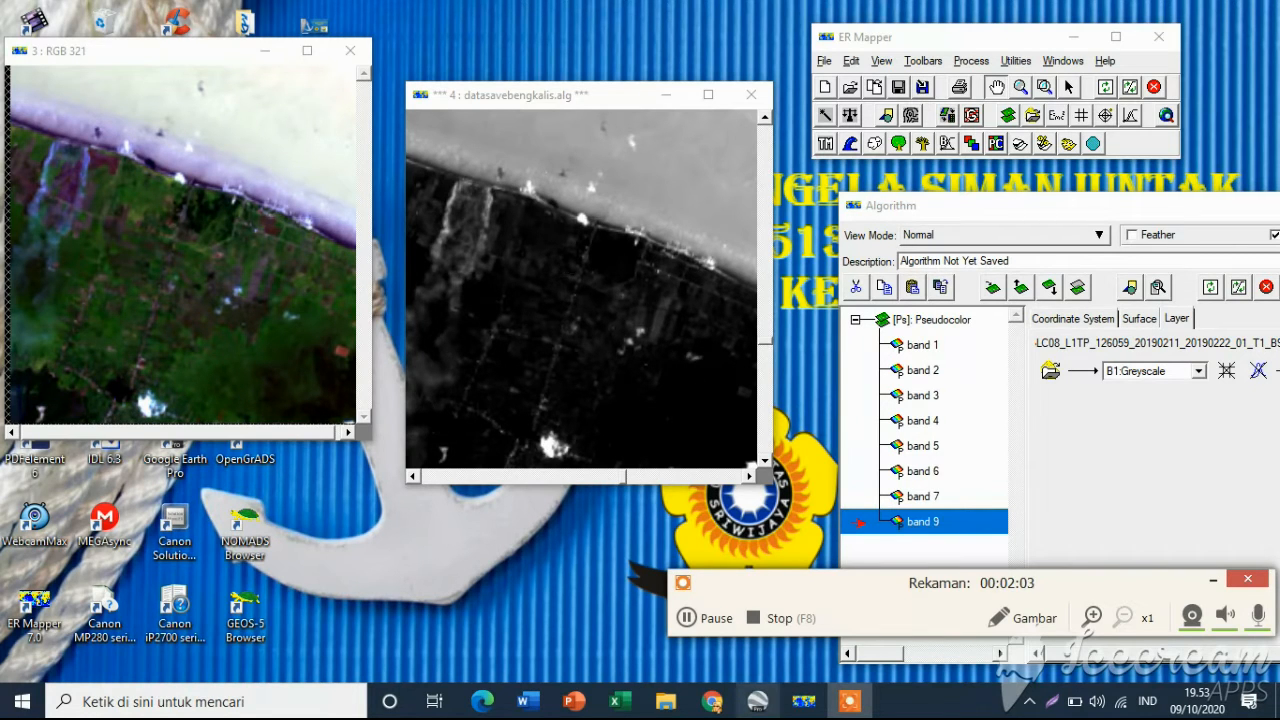
Switch to Google Earth Pro and zoom in on the Bengkalis coastline shown in the image
{"action": "left_click", "coordinate": [760, 700]}
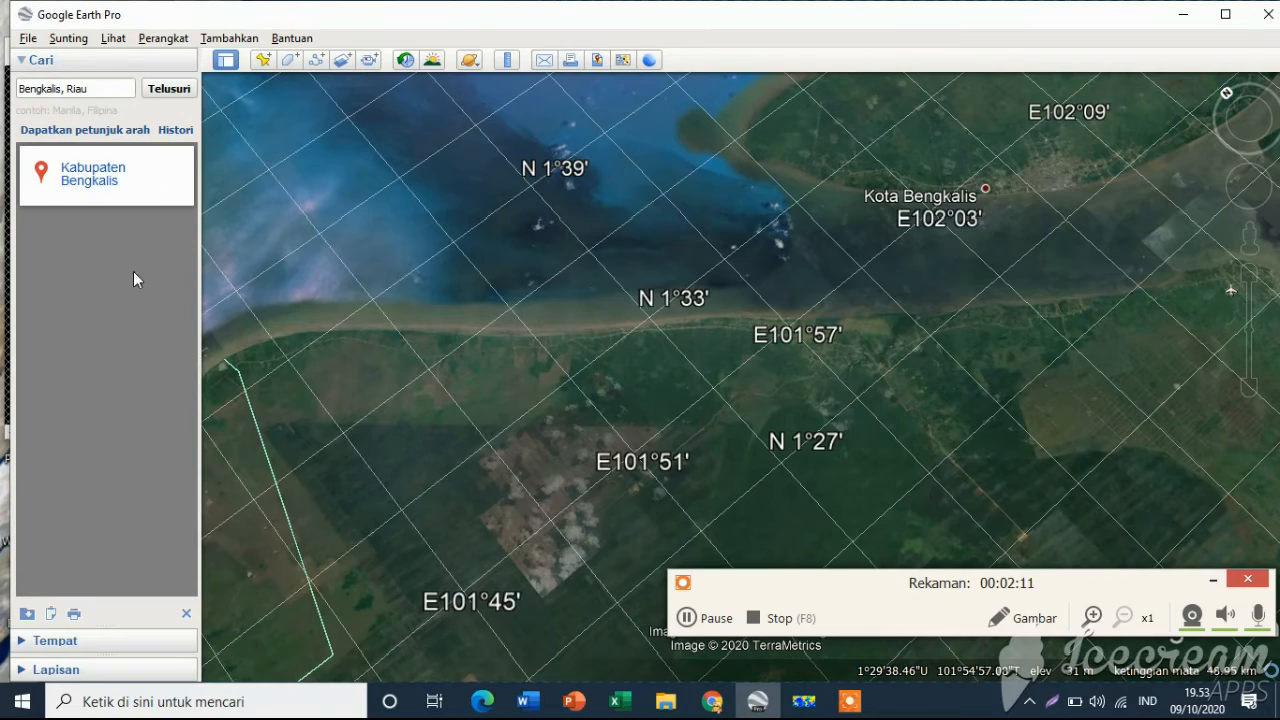
{"action": "scroll", "coordinate": [670, 368], "scroll_direction": "up", "scroll_amount": 2}
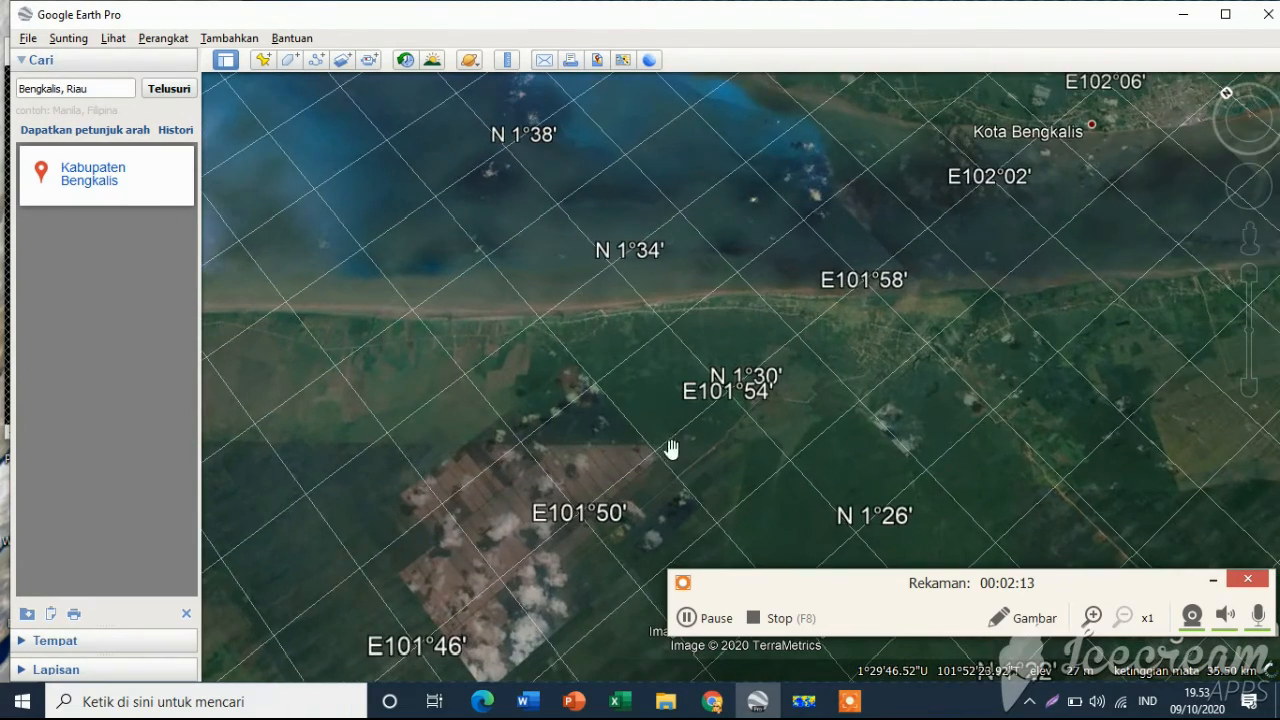
{"action": "scroll", "coordinate": [712, 456], "scroll_direction": "up", "scroll_amount": 2}
{"action": "scroll", "coordinate": [684, 392], "scroll_direction": "up", "scroll_amount": 2}
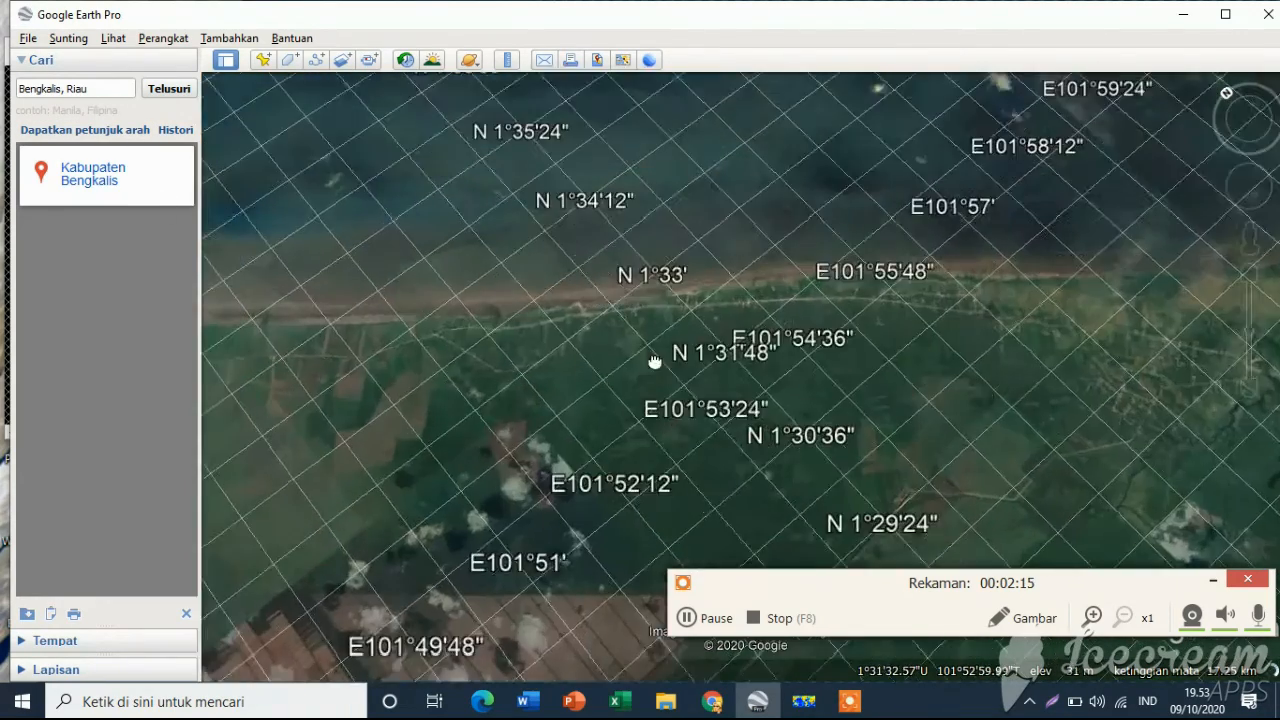
{"action": "scroll", "coordinate": [684, 306], "scroll_direction": "up", "scroll_amount": 3}
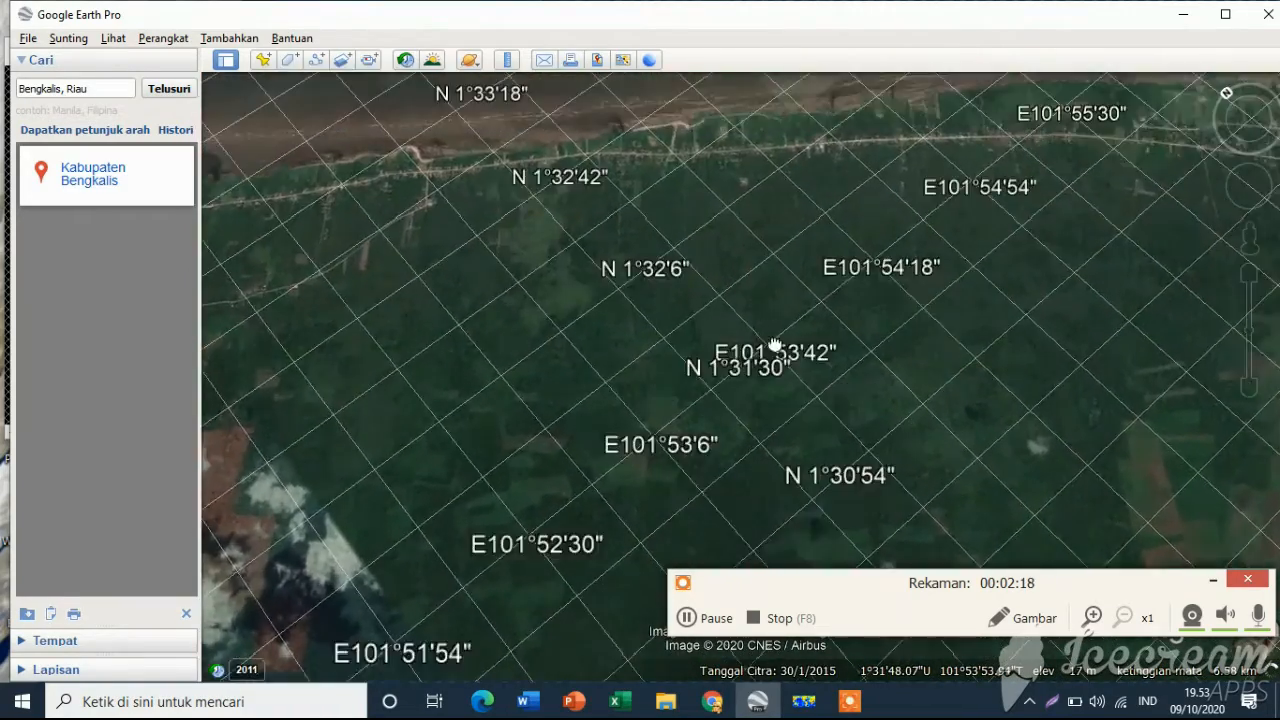
{"action": "left_click_drag", "start_coordinate": [775, 345], "coordinate": [787, 383]}
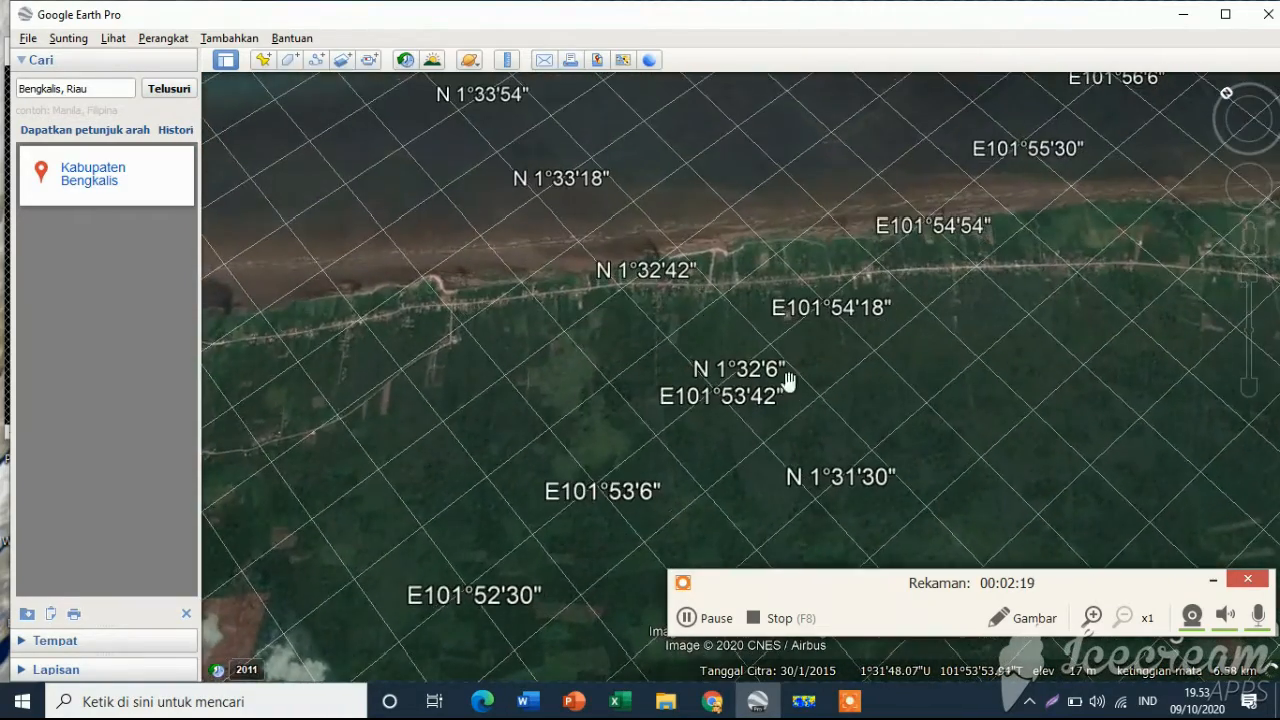
{"action": "scroll", "coordinate": [688, 297], "scroll_direction": "up", "scroll_amount": 2}
{"action": "scroll", "coordinate": [712, 368], "scroll_direction": "up", "scroll_amount": 3}
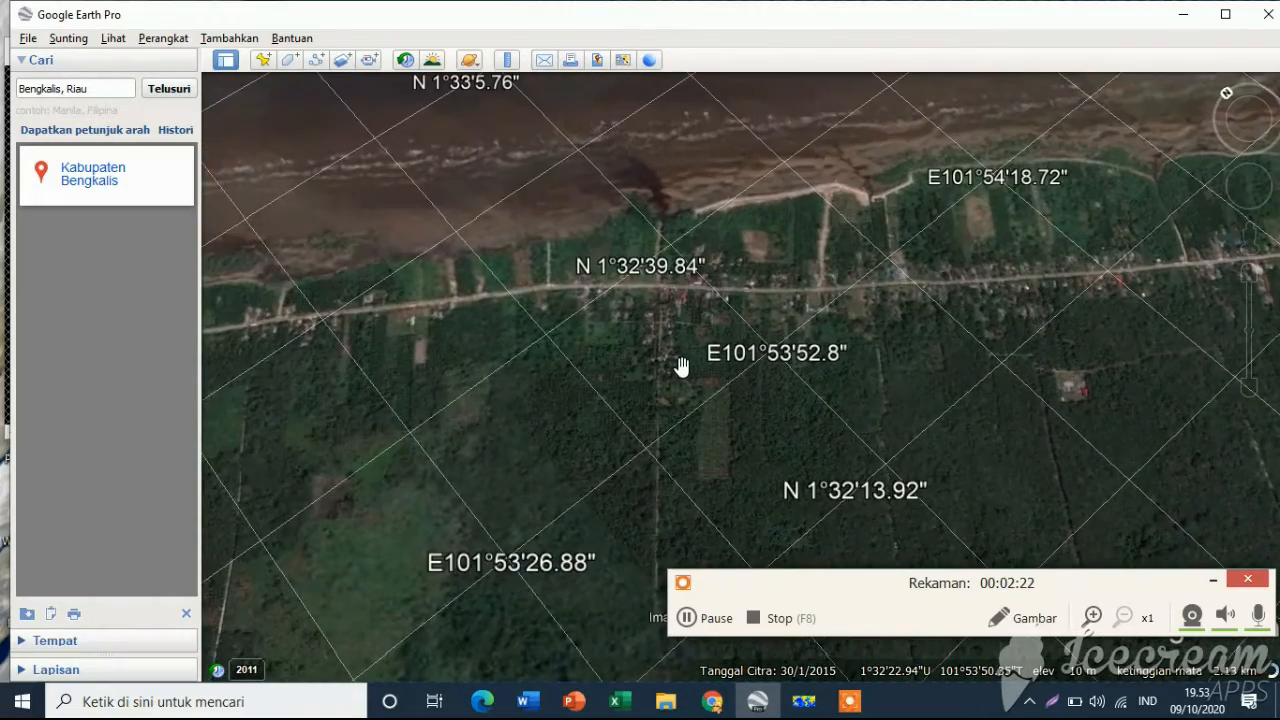
{"action": "left_click_drag", "start_coordinate": [671, 361], "coordinate": [709, 486]}
{"action": "scroll", "coordinate": [683, 366], "scroll_direction": "up", "scroll_amount": 1}
{"action": "scroll", "coordinate": [849, 420], "scroll_direction": "up", "scroll_amount": 1}
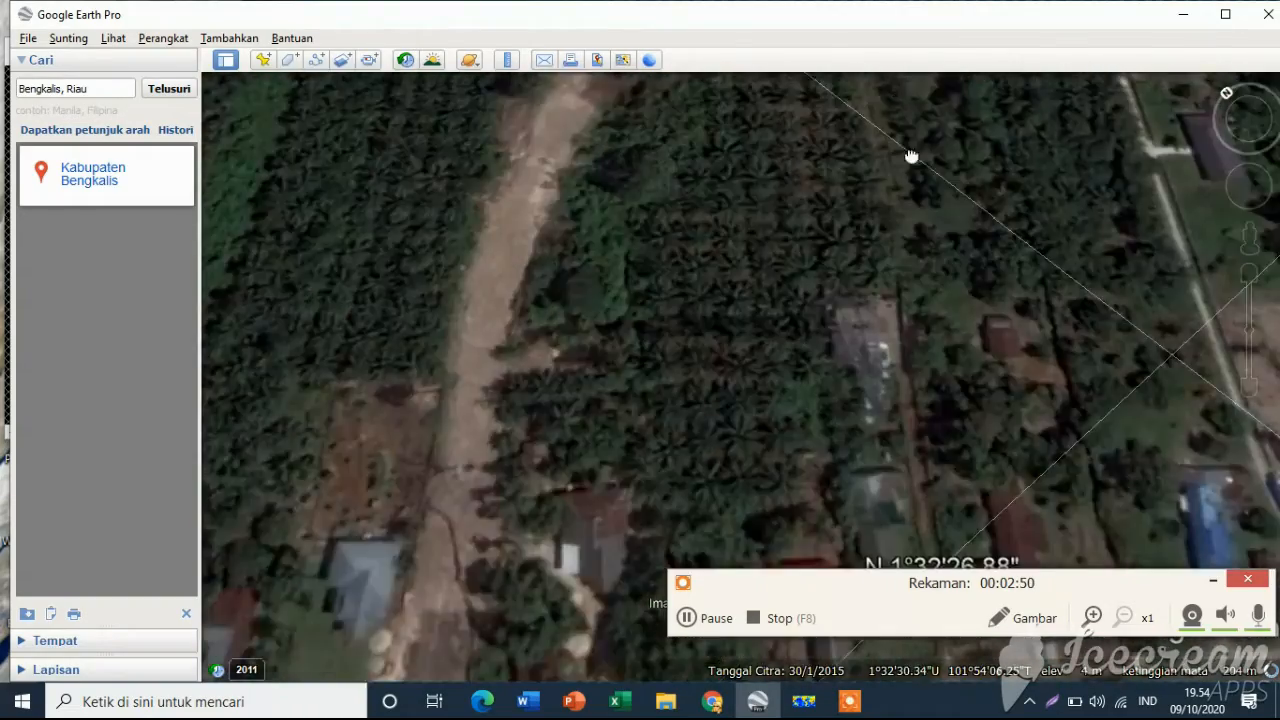
Pan, zoom and rotate the view around the coastal road and settlements to examine the land cover
{"action": "left_click_drag", "start_coordinate": [911, 157], "coordinate": [931, 386]}
{"action": "left_click_drag", "start_coordinate": [962, 188], "coordinate": [825, 459]}
{"action": "left_click_drag", "start_coordinate": [917, 298], "coordinate": [966, 526]}
{"action": "left_click_drag", "start_coordinate": [833, 438], "coordinate": [1070, 315]}
{"action": "scroll", "coordinate": [768, 258], "scroll_direction": "down", "scroll_amount": 2}
{"action": "scroll", "coordinate": [788, 260], "scroll_direction": "down", "scroll_amount": 4}
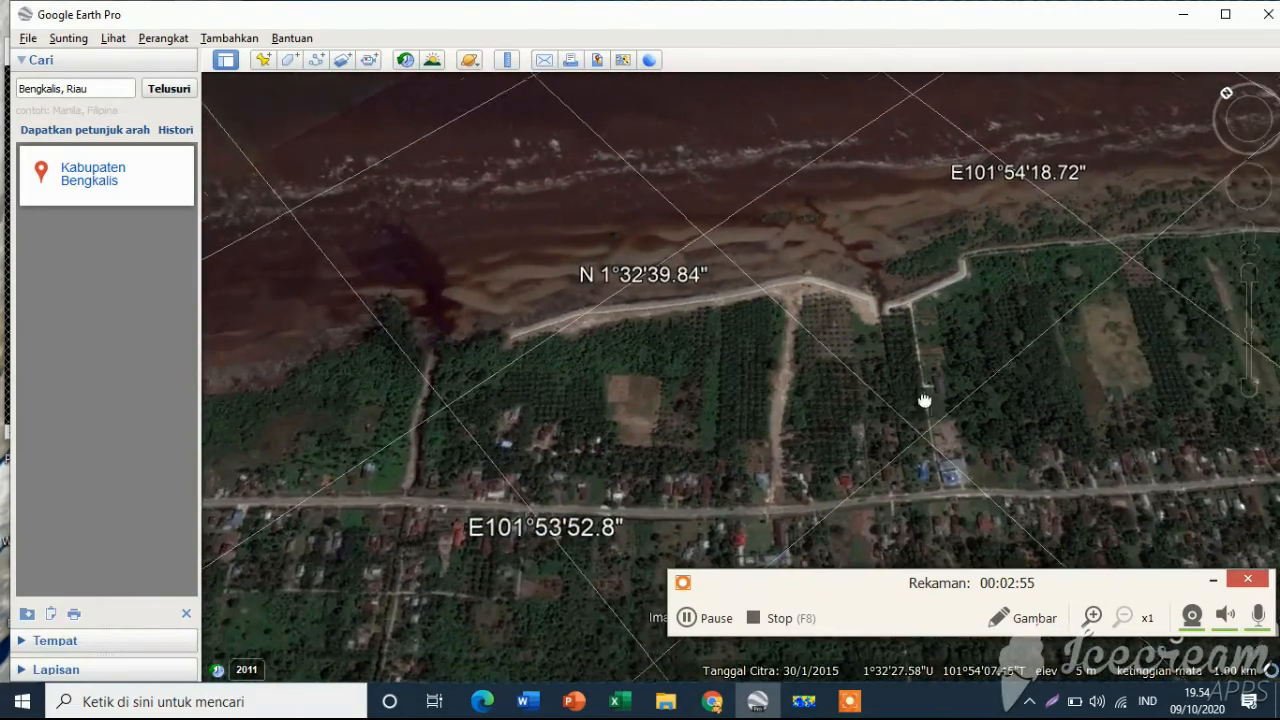
{"action": "left_click_drag", "start_coordinate": [925, 401], "coordinate": [642, 370]}
{"action": "left_click_drag", "start_coordinate": [946, 371], "coordinate": [614, 486]}
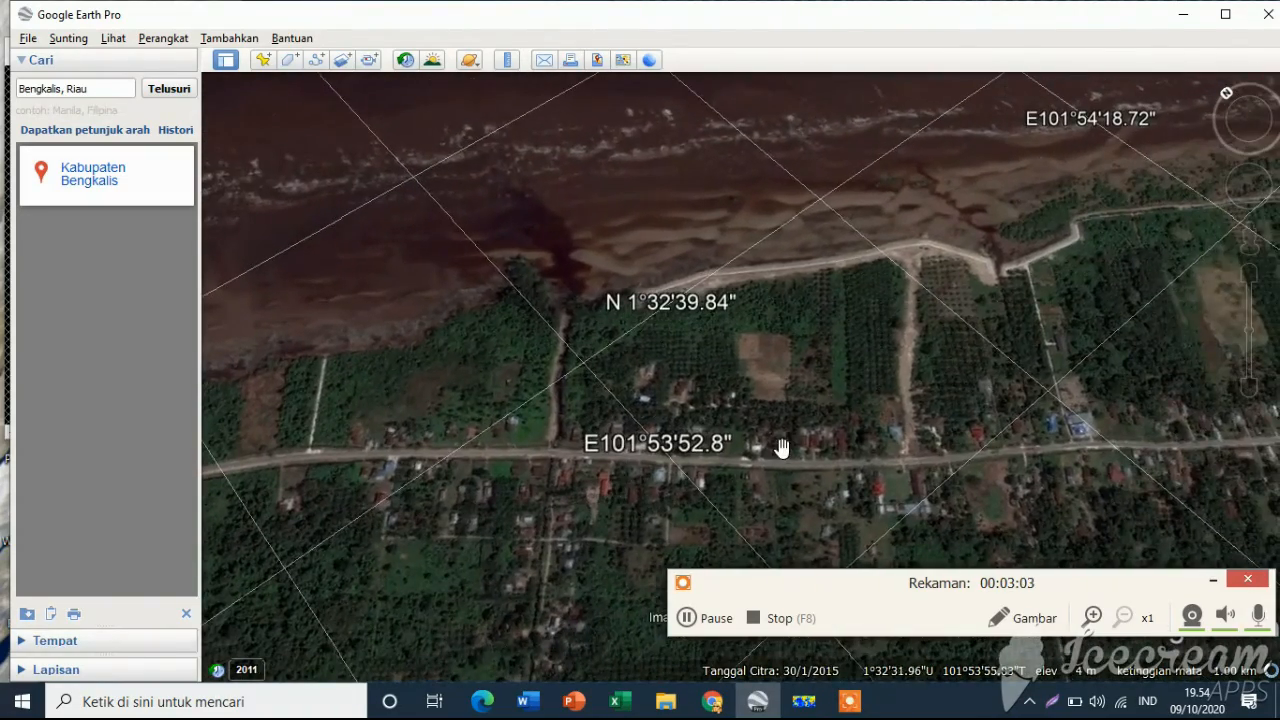
{"action": "left_click_drag", "start_coordinate": [769, 469], "coordinate": [685, 441]}
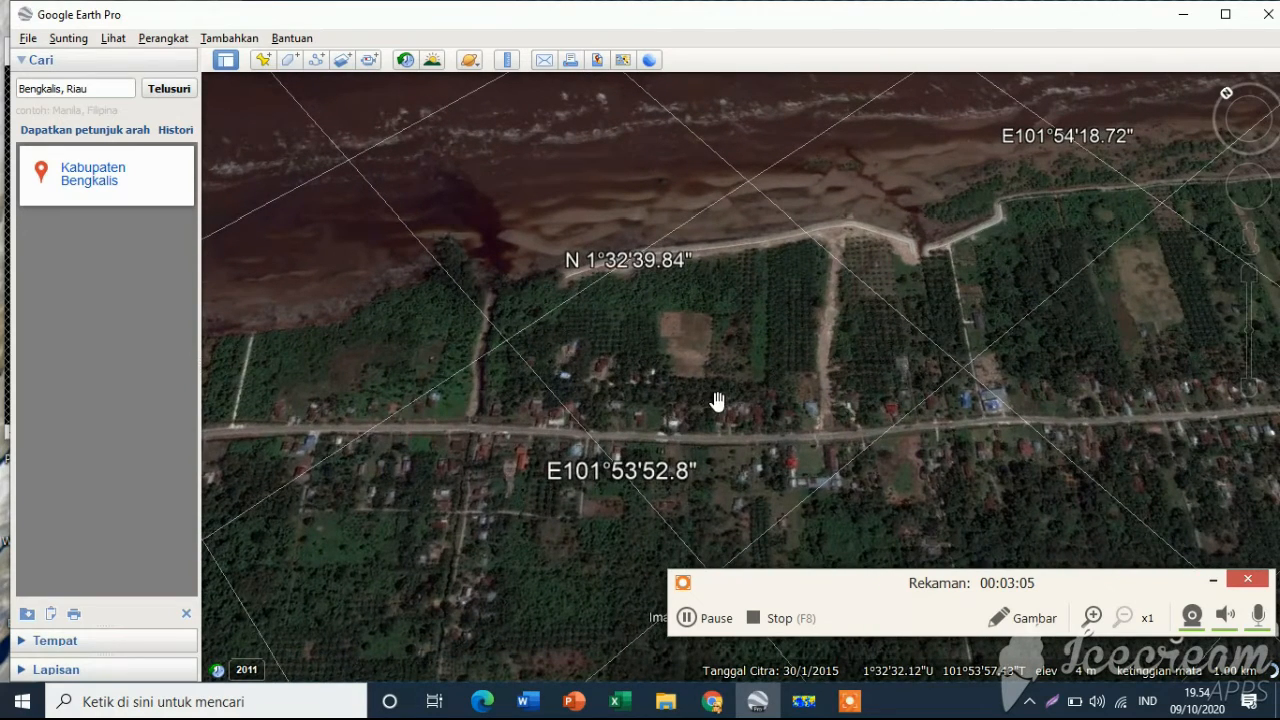
{"action": "left_click", "coordinate": [685, 618]}
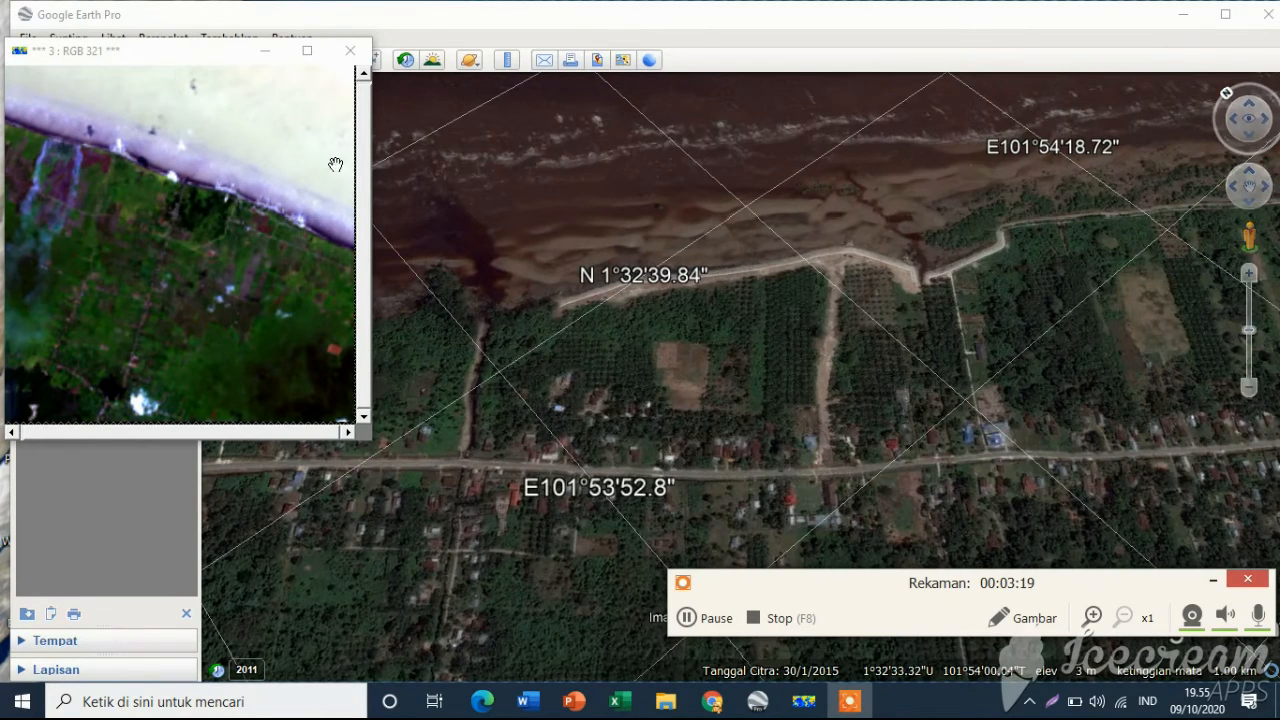
{"action": "left_click_drag", "start_coordinate": [1229, 95], "coordinate": [1236, 87]}
{"action": "left_click", "coordinate": [1236, 90]}
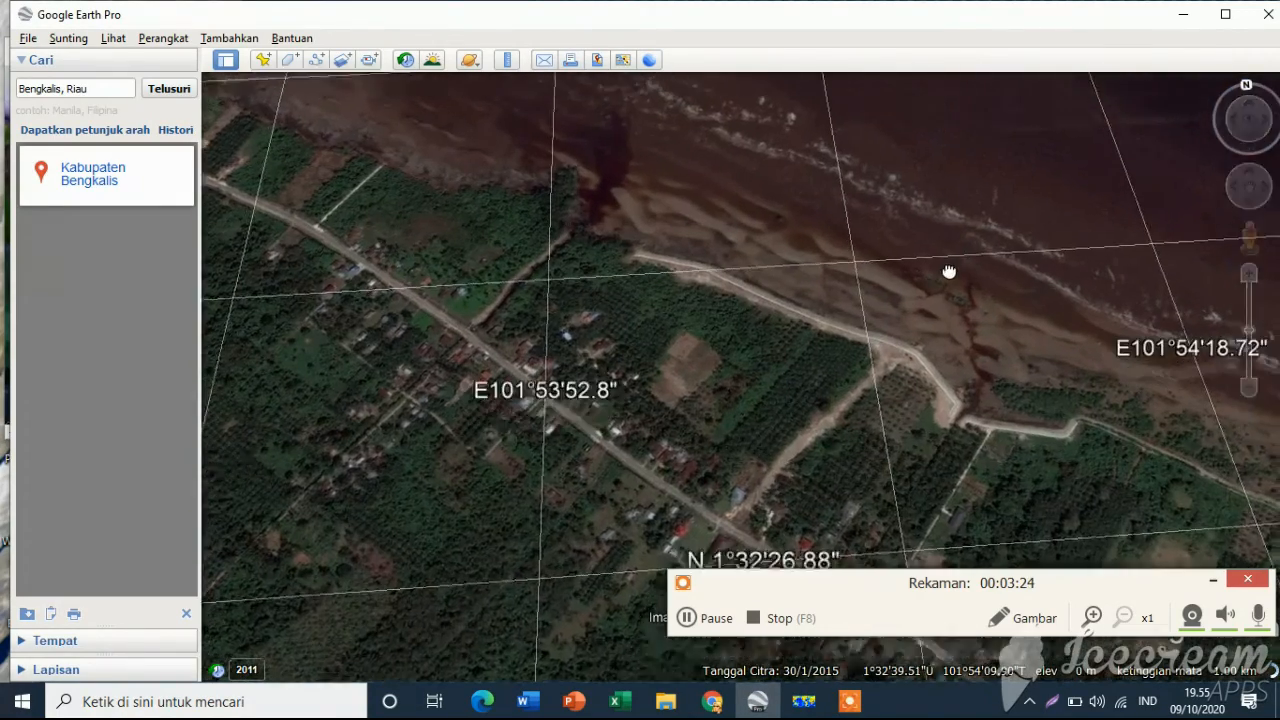
Bring the RGB 321 image window up beside the Google Earth view of the same Bengkalis coastline to compare them
{"action": "left_click_drag", "start_coordinate": [949, 272], "coordinate": [931, 323]}
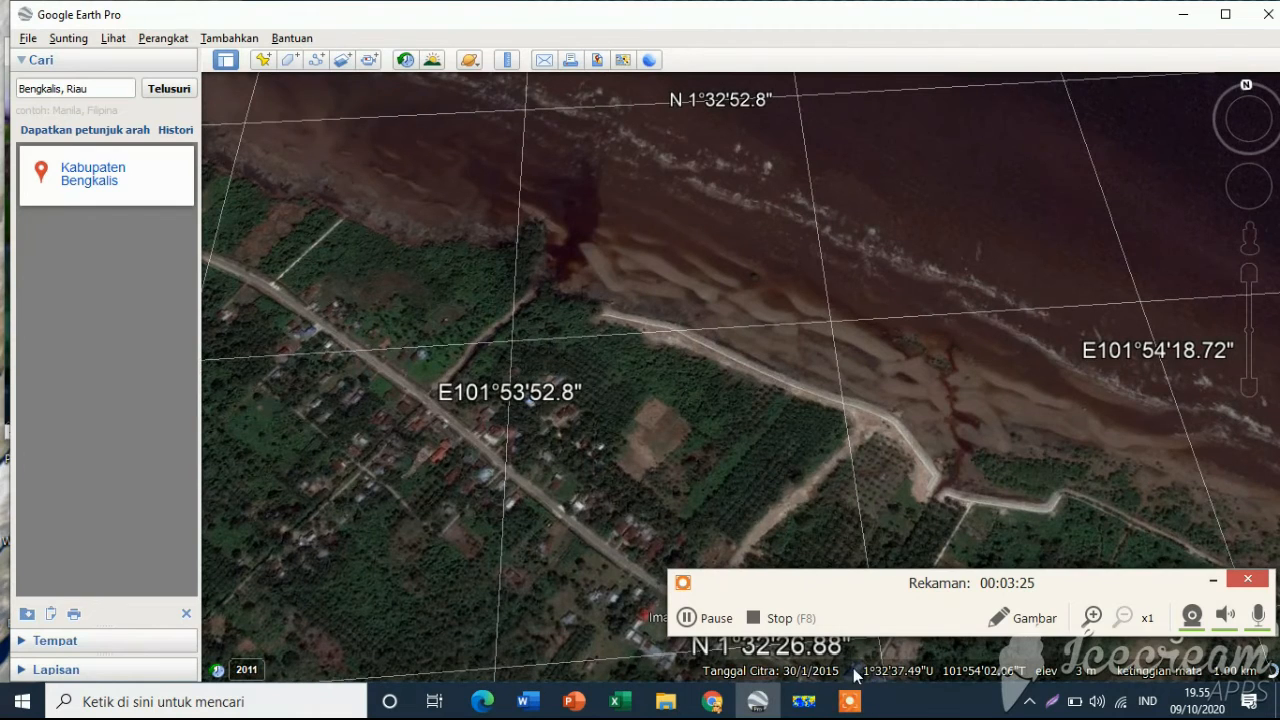
{"action": "mouse_move", "coordinate": [803, 703]}
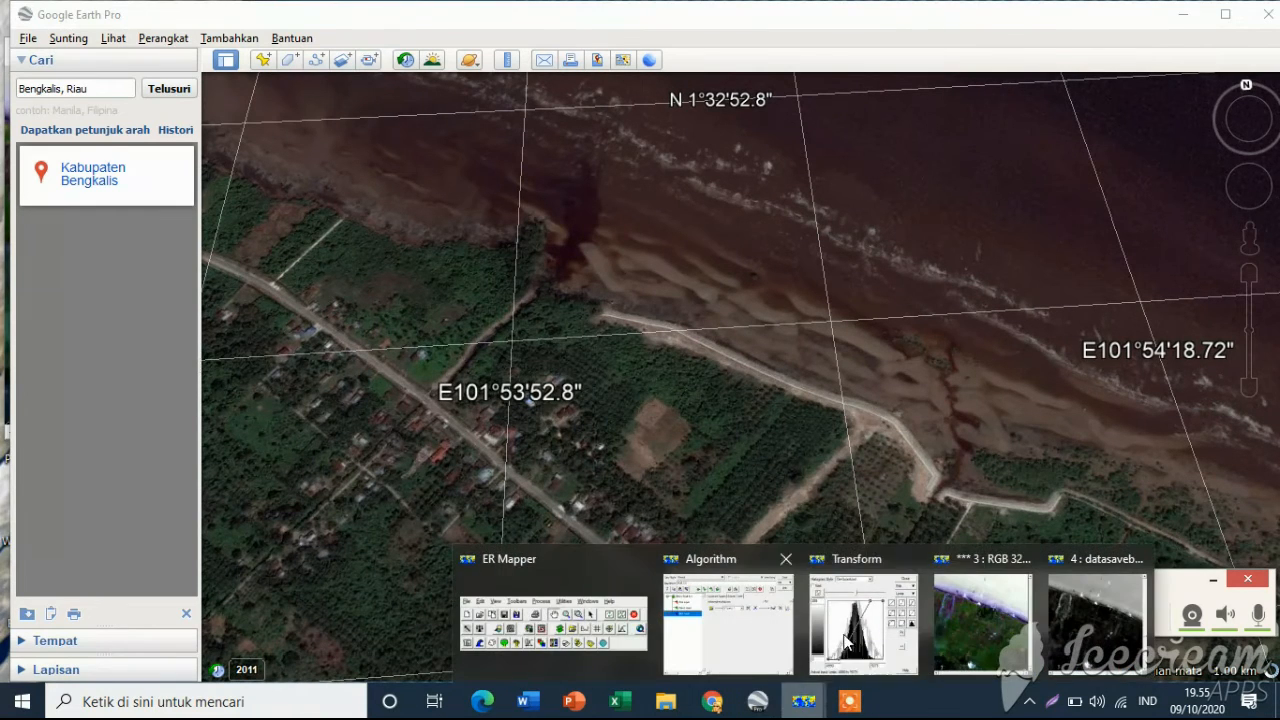
{"action": "left_click", "coordinate": [994, 625]}
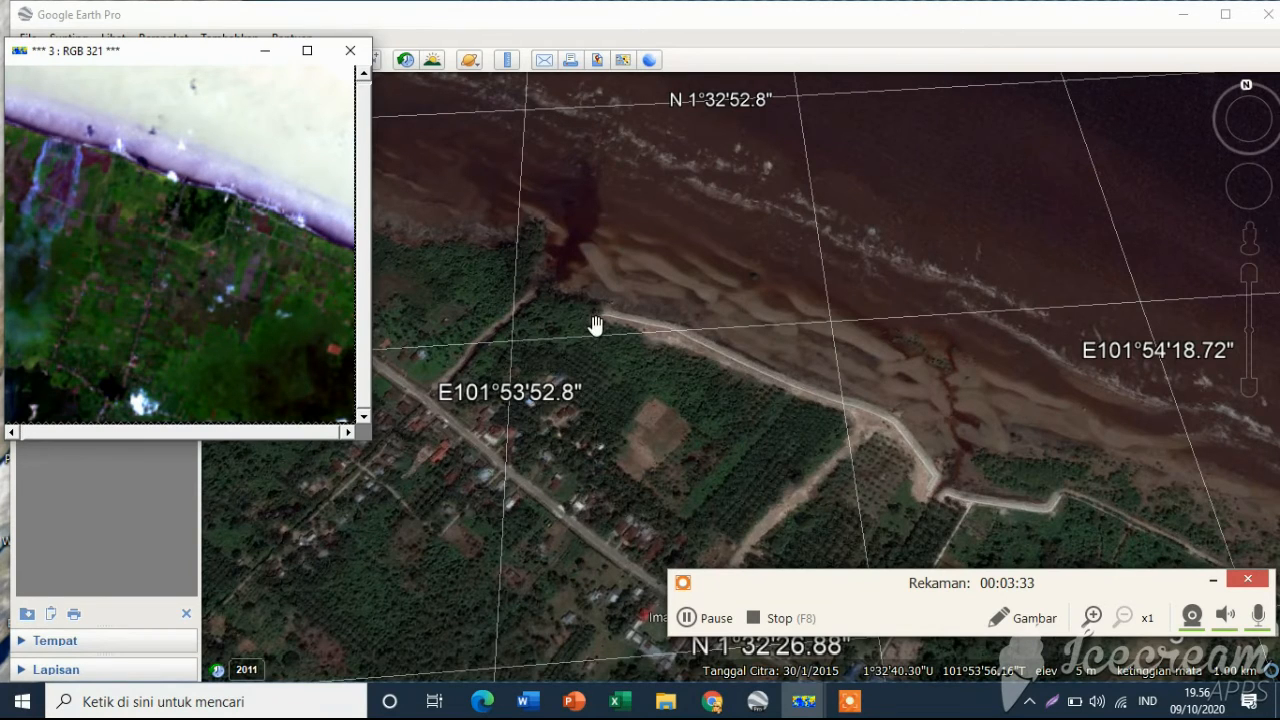
{"action": "left_click", "coordinate": [248, 228]}
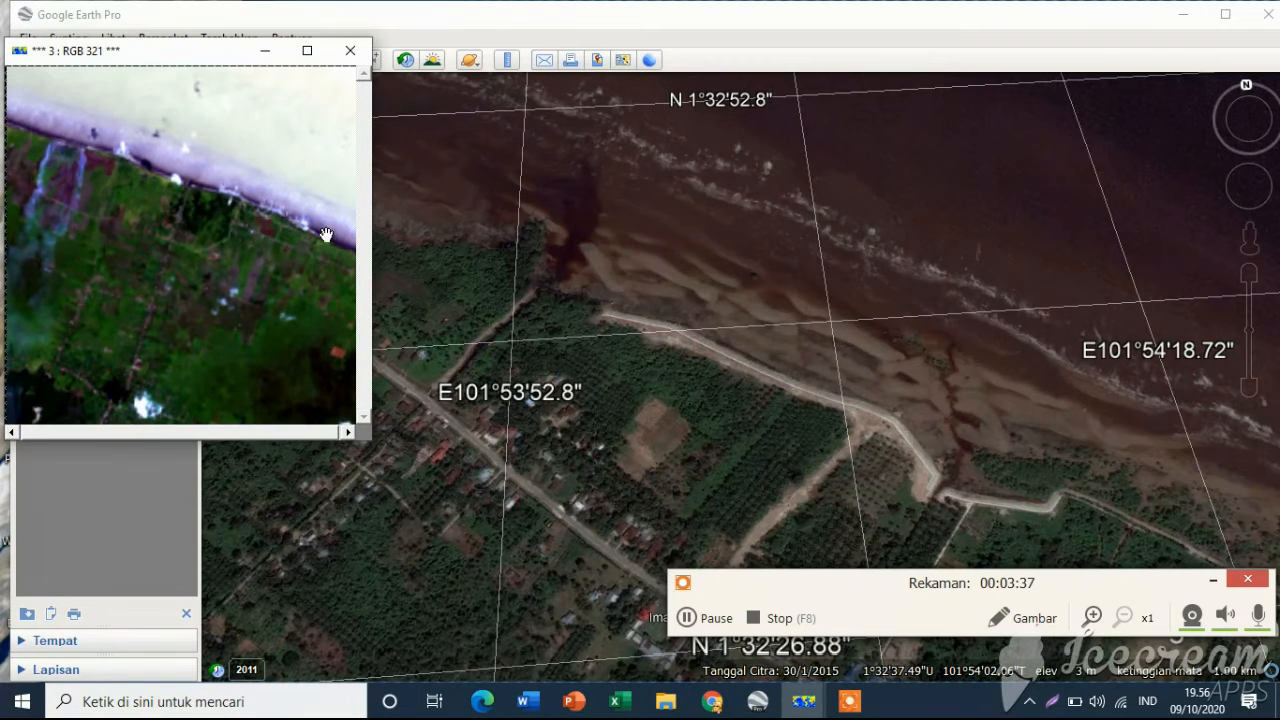
Bring up the datasavebengkalis.alg image window, minimize Google Earth, and place that window beside the RGB 321 window
{"action": "mouse_move", "coordinate": [826, 706]}
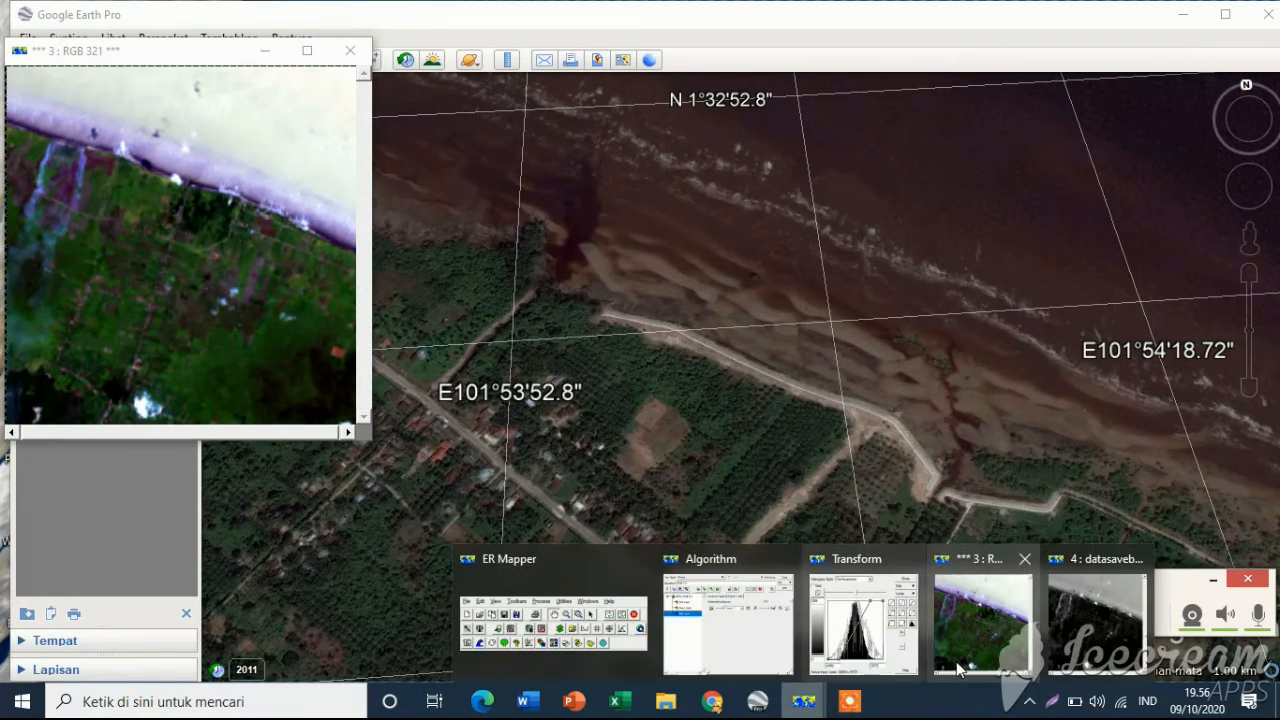
{"action": "left_click", "coordinate": [1086, 652]}
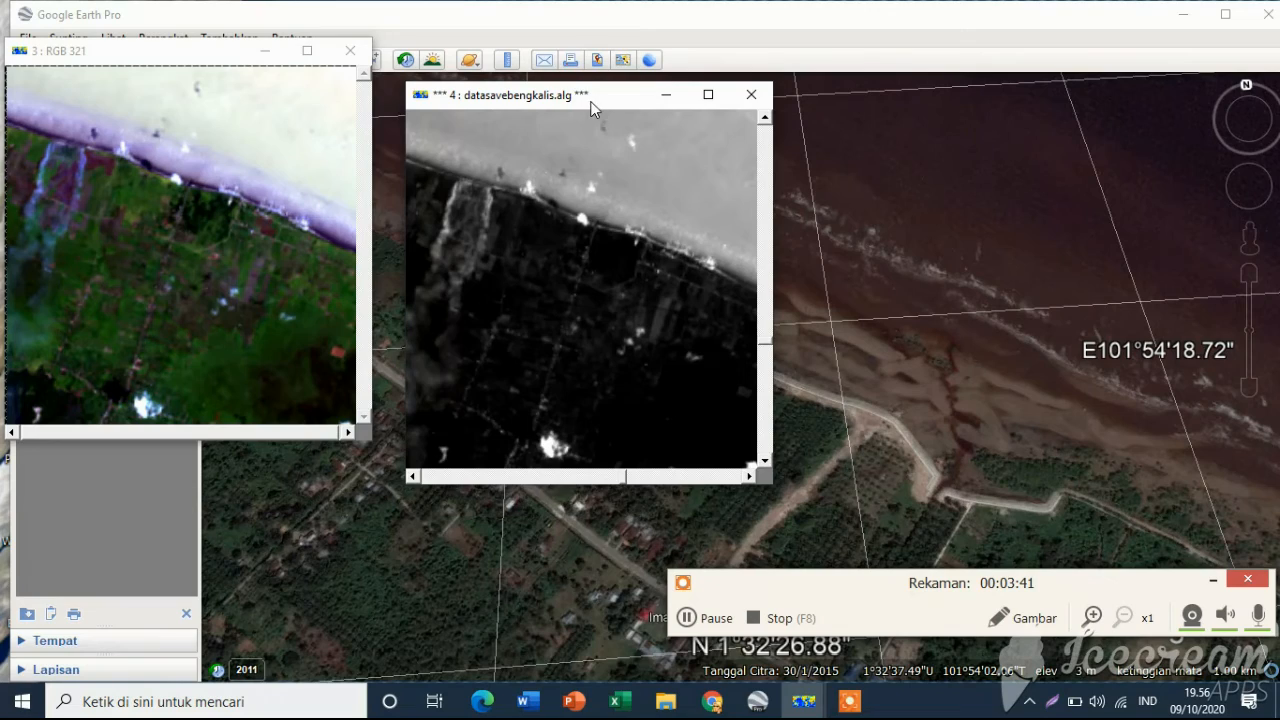
{"action": "left_click_drag", "start_coordinate": [590, 108], "coordinate": [1123, 141]}
{"action": "left_click_drag", "start_coordinate": [721, 491], "coordinate": [645, 443]}
{"action": "left_click", "coordinate": [690, 616]}
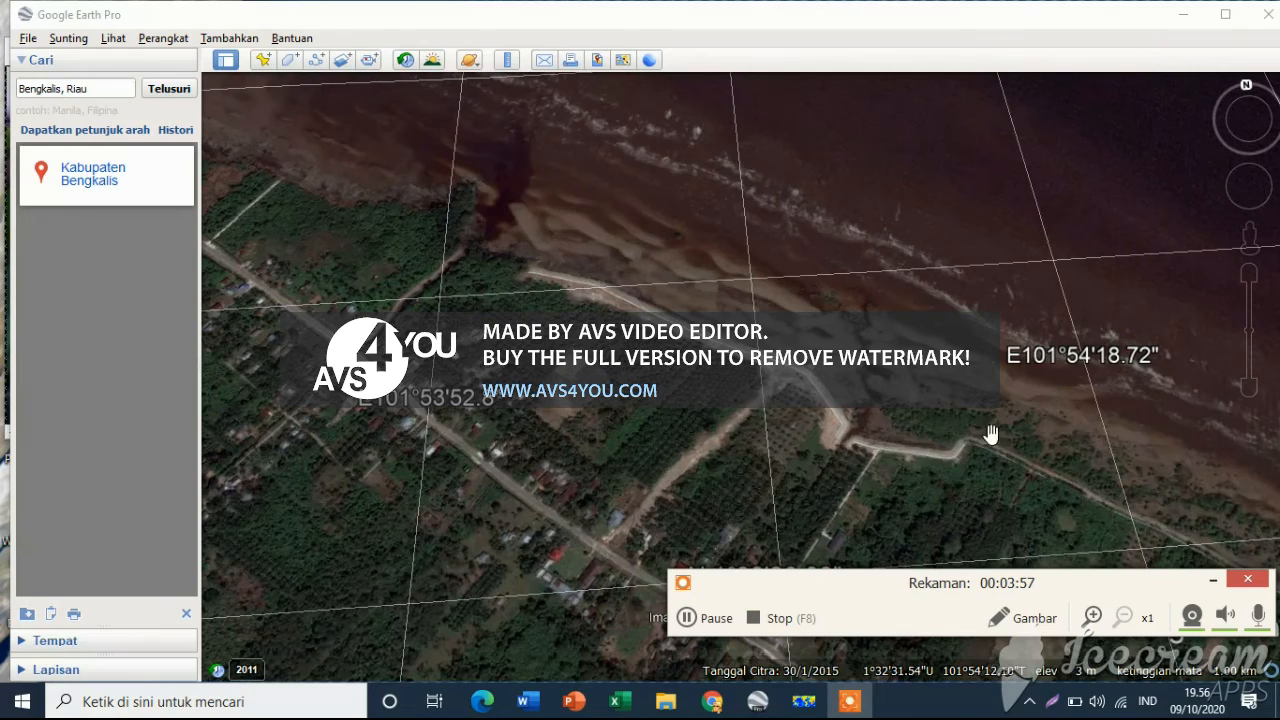
{"action": "left_click", "coordinate": [1183, 14]}
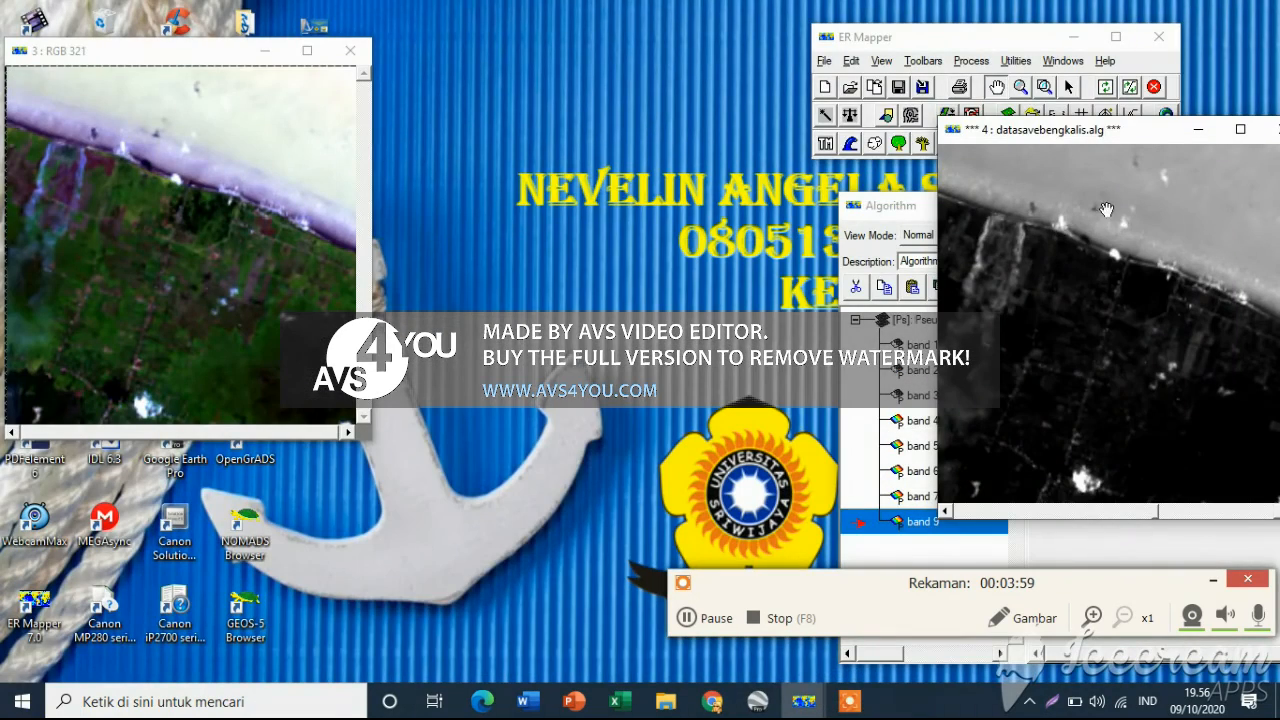
{"action": "left_click_drag", "start_coordinate": [1104, 132], "coordinate": [589, 146]}
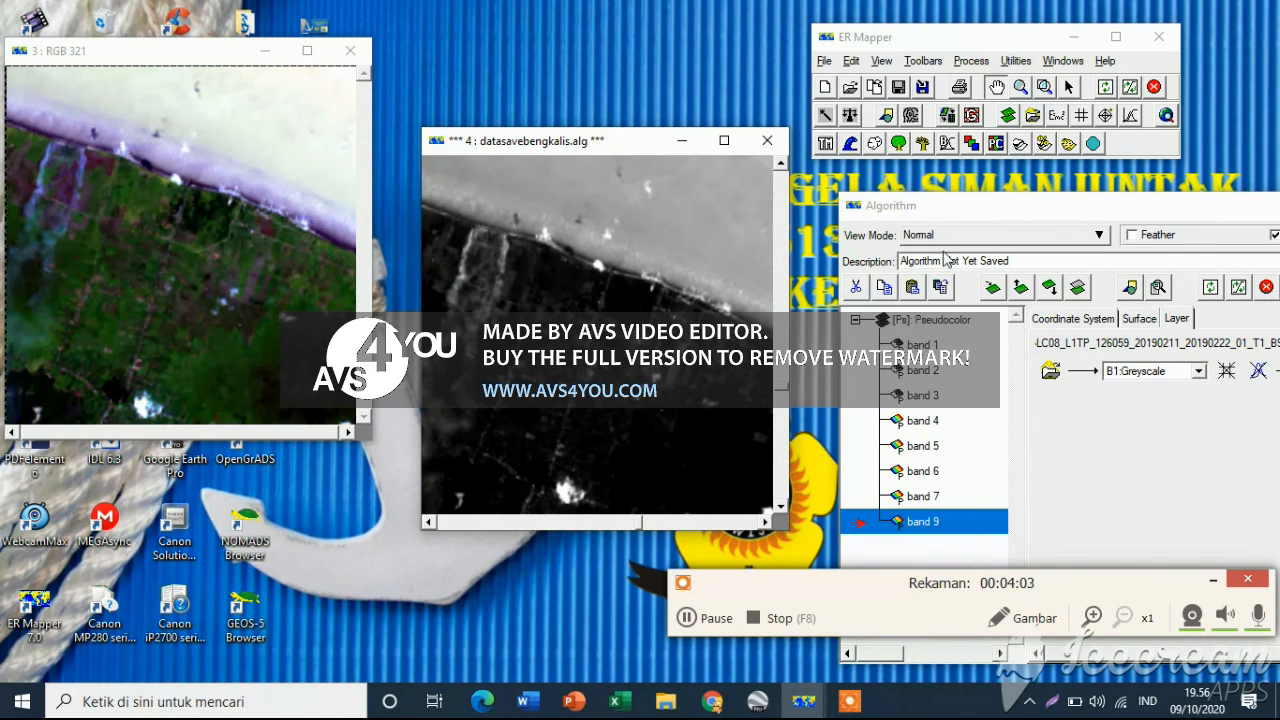